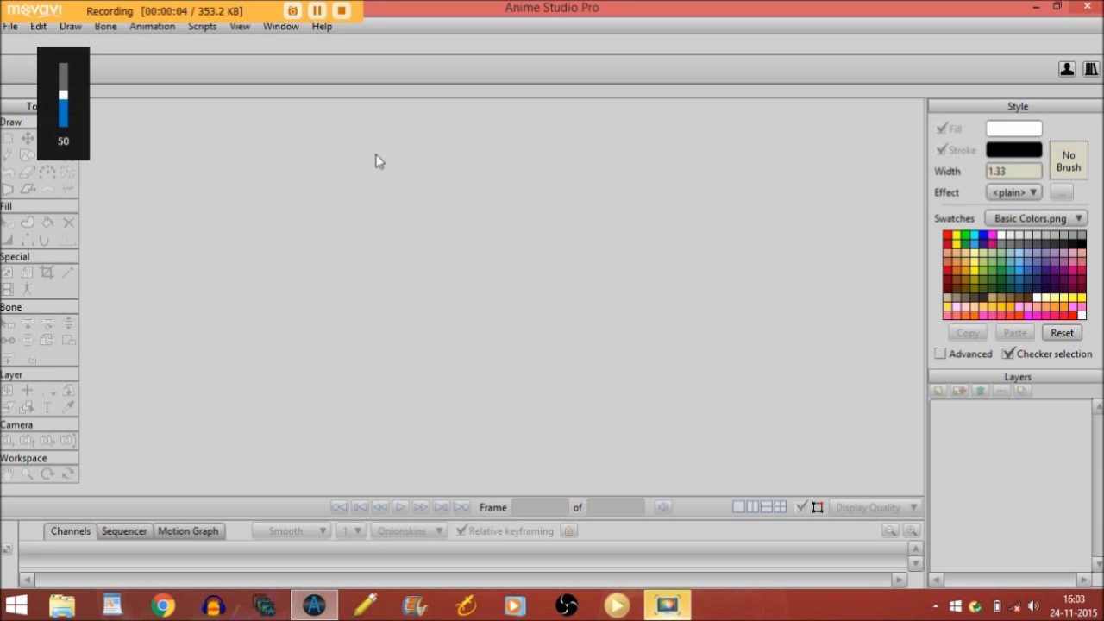
- Create a new project and rename its default layer Head
{"action": "left_click", "coordinate": [11, 26]}
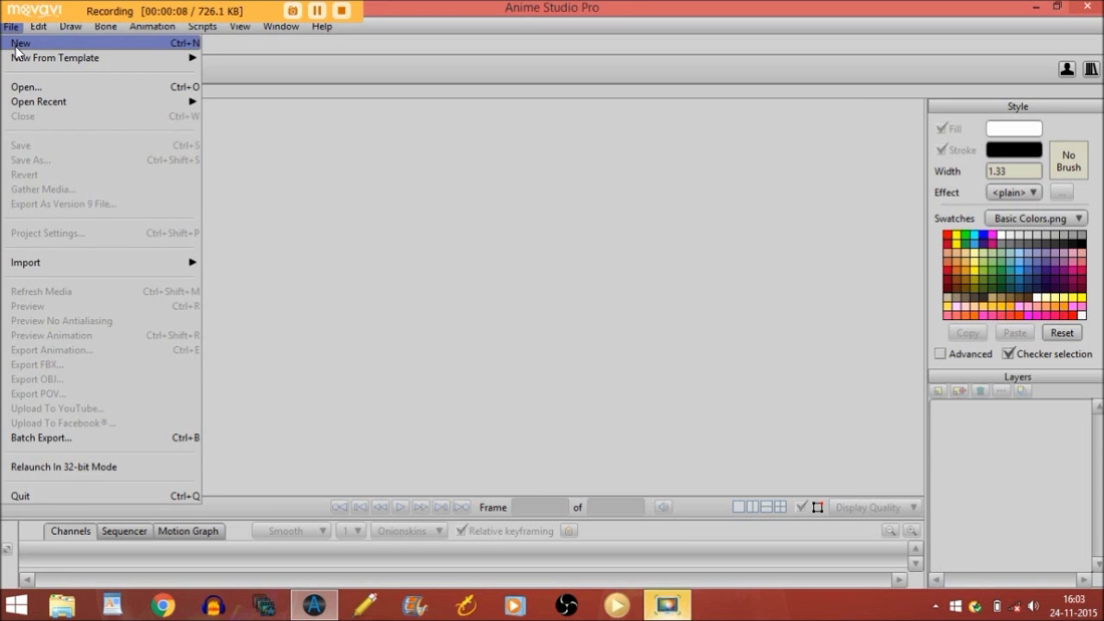
{"action": "left_click", "coordinate": [15, 45]}
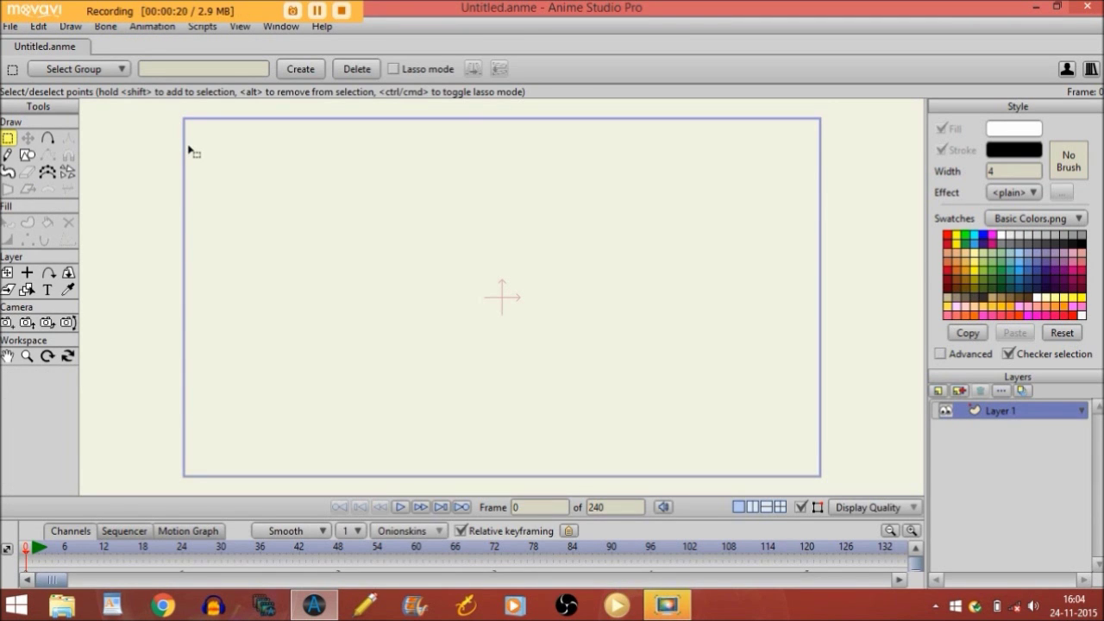
{"action": "double_click", "coordinate": [990, 414]}
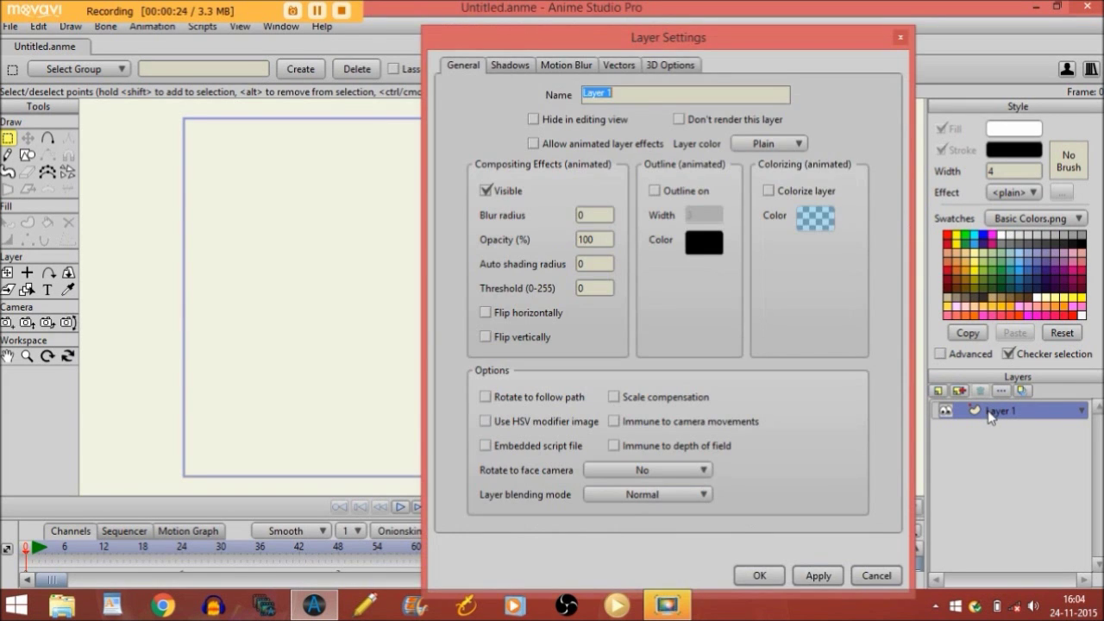
{"action": "type", "text": "H"}
{"action": "key", "text": "Caps_Lock"}
{"action": "type", "text": "ead"}
{"action": "key", "text": "Return"}
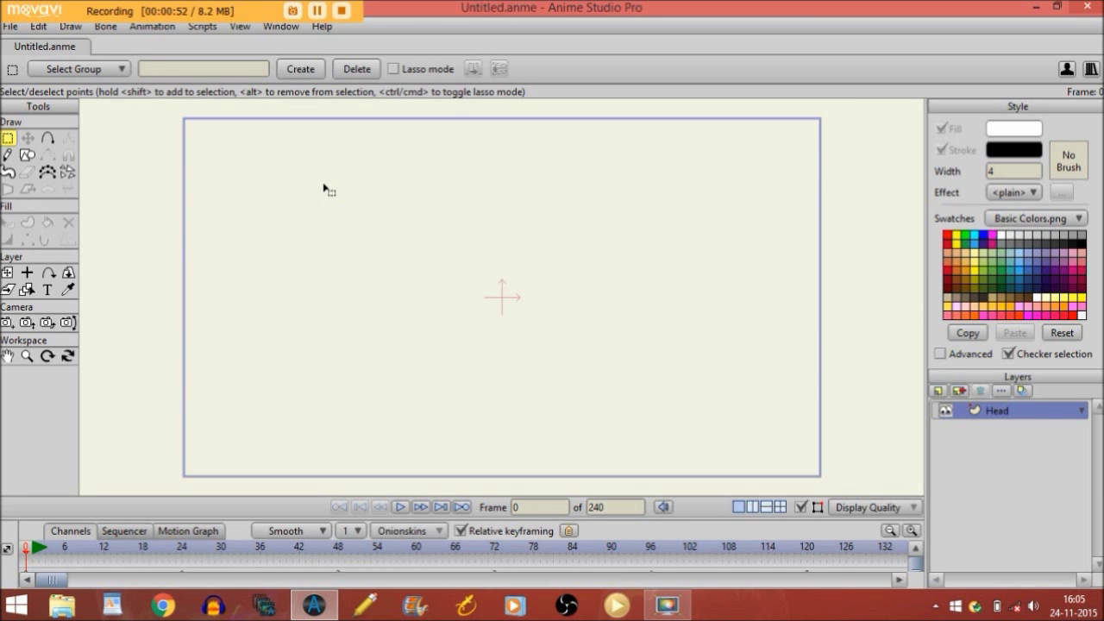
- Draw the head as an oval with a light peach fill, black stroke and 1.5 line width, just above the canvas origin
{"action": "left_click", "coordinate": [25, 160]}
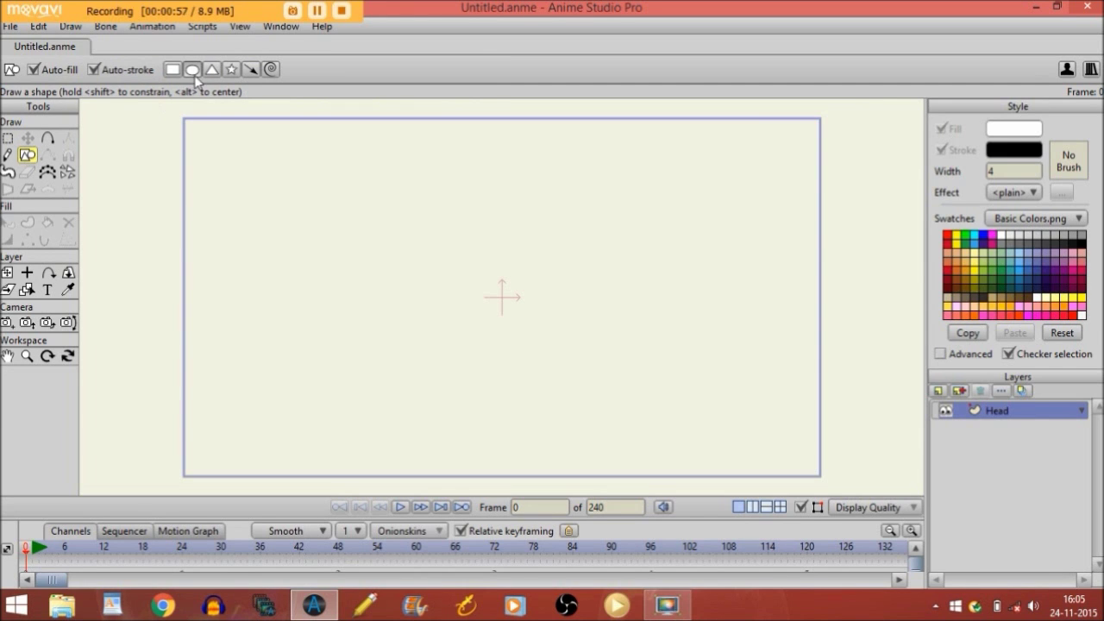
{"action": "left_click", "coordinate": [193, 70]}
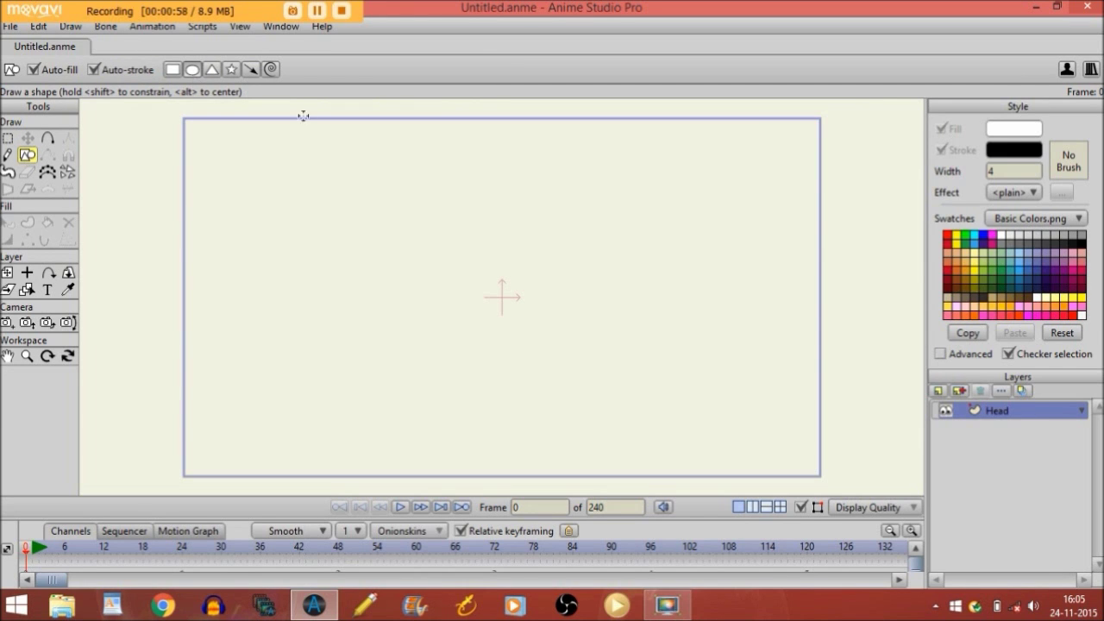
{"action": "left_click", "coordinate": [975, 312]}
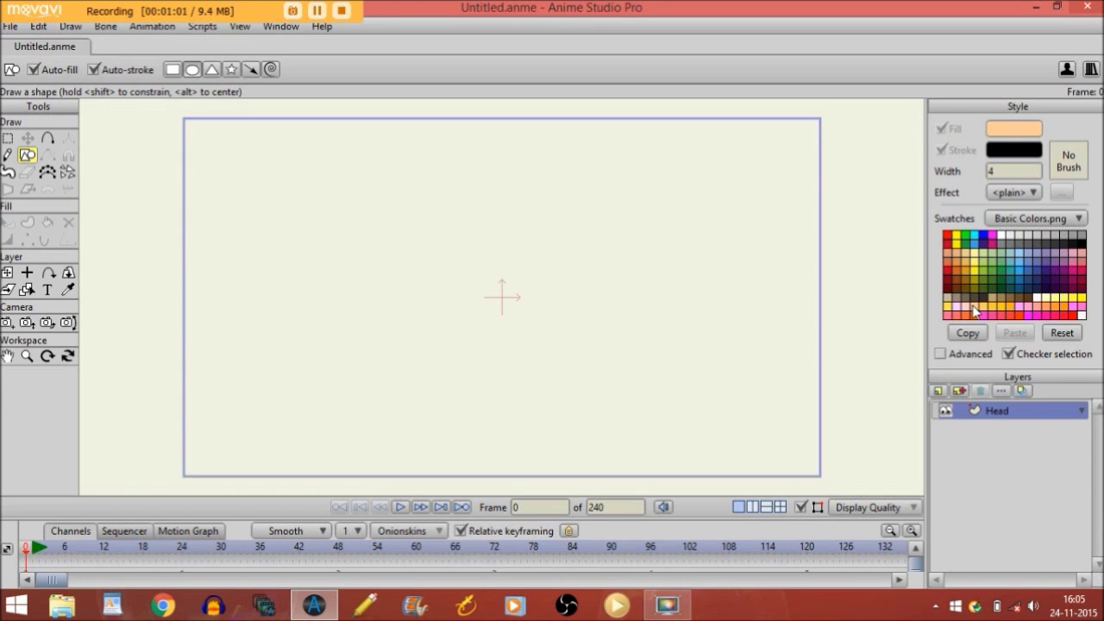
{"action": "left_click", "coordinate": [1000, 176]}
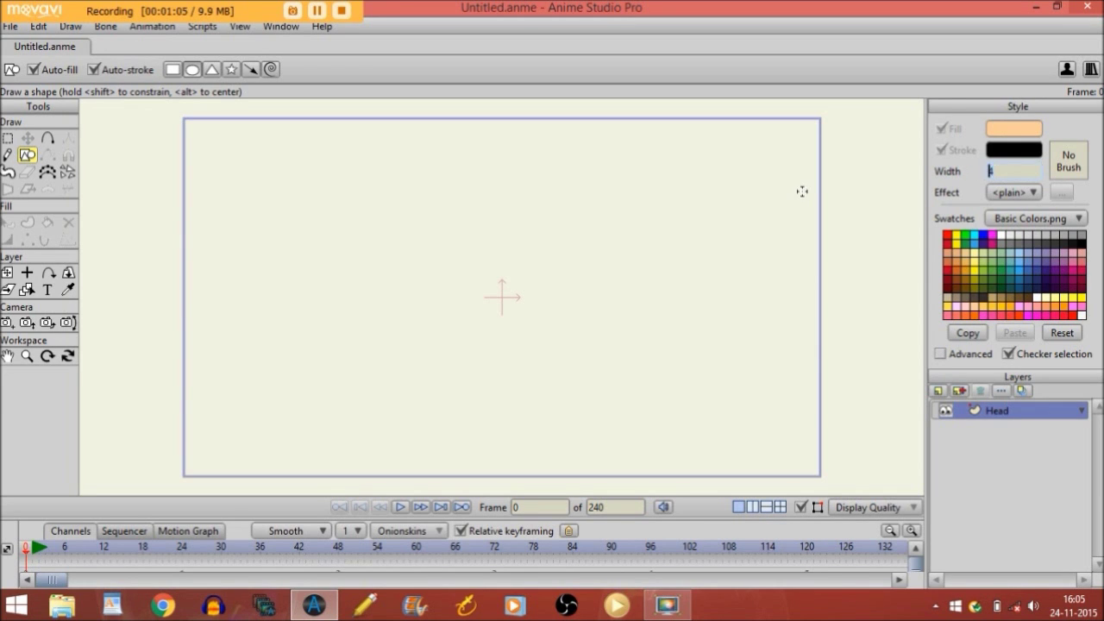
{"action": "type", "text": "1.5"}
{"action": "key", "text": "Return"}
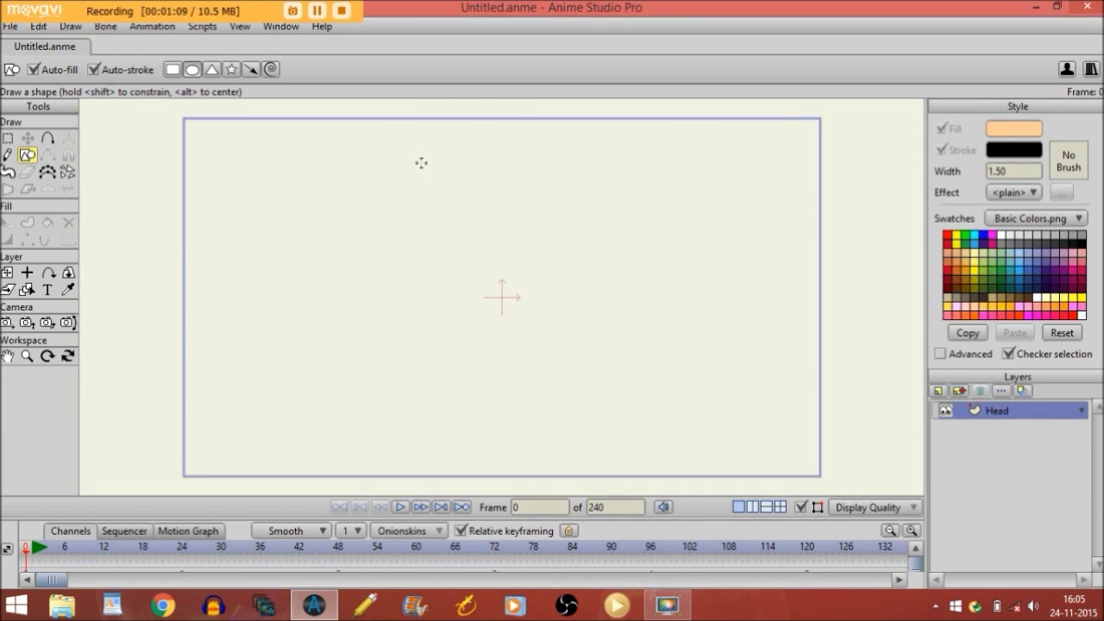
{"action": "left_click_drag", "start_coordinate": [448, 185], "coordinate": [555, 282]}
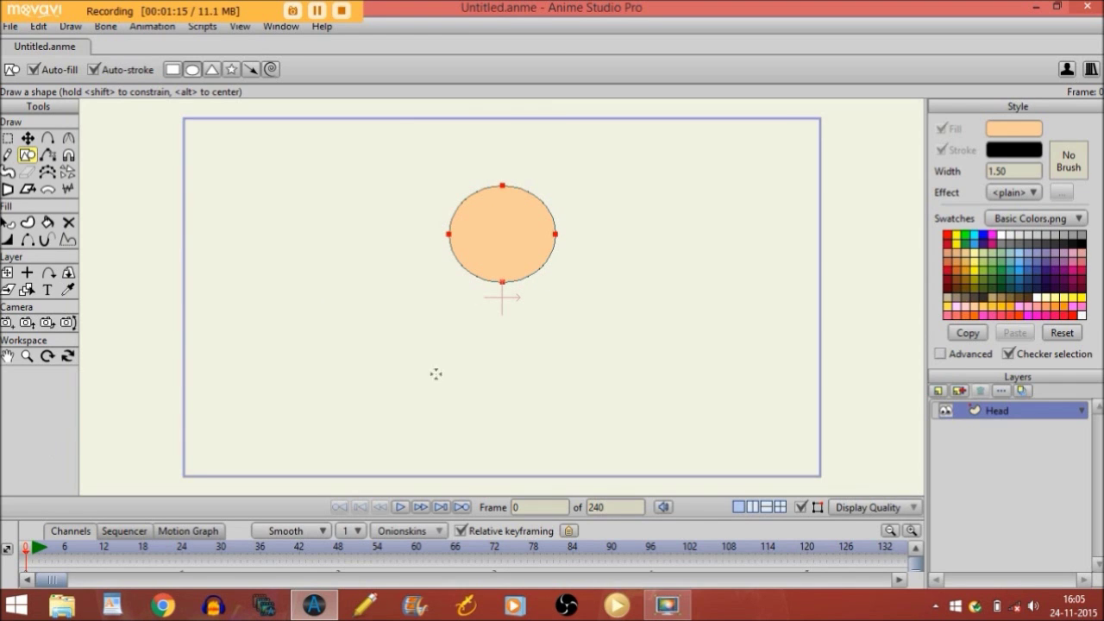
- Add a vector layer named Eyes above the Head layer
{"action": "left_click", "coordinate": [939, 391]}
{"action": "left_click", "coordinate": [941, 408]}
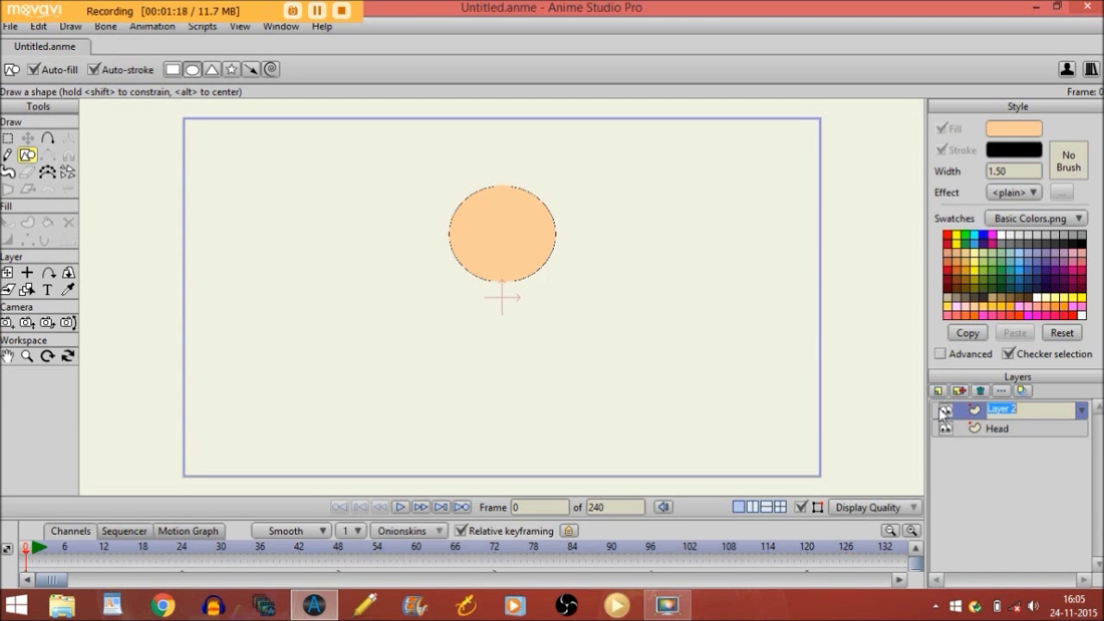
{"action": "key", "text": "Caps_Lock"}
{"action": "type", "text": "E"}
{"action": "key", "text": "Caps_Lock"}
{"action": "type", "text": "yes"}
{"action": "key", "text": "Return"}
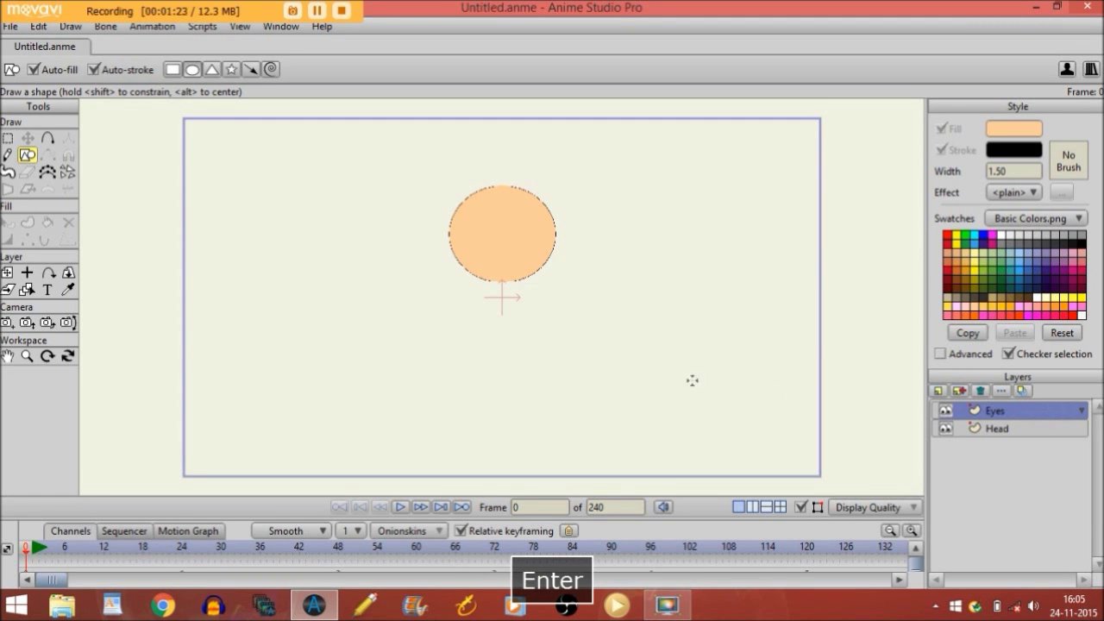
- Draw two white upright ovals as eyes on the head's upper right side, the outer one narrower
{"action": "left_click", "coordinate": [27, 355]}
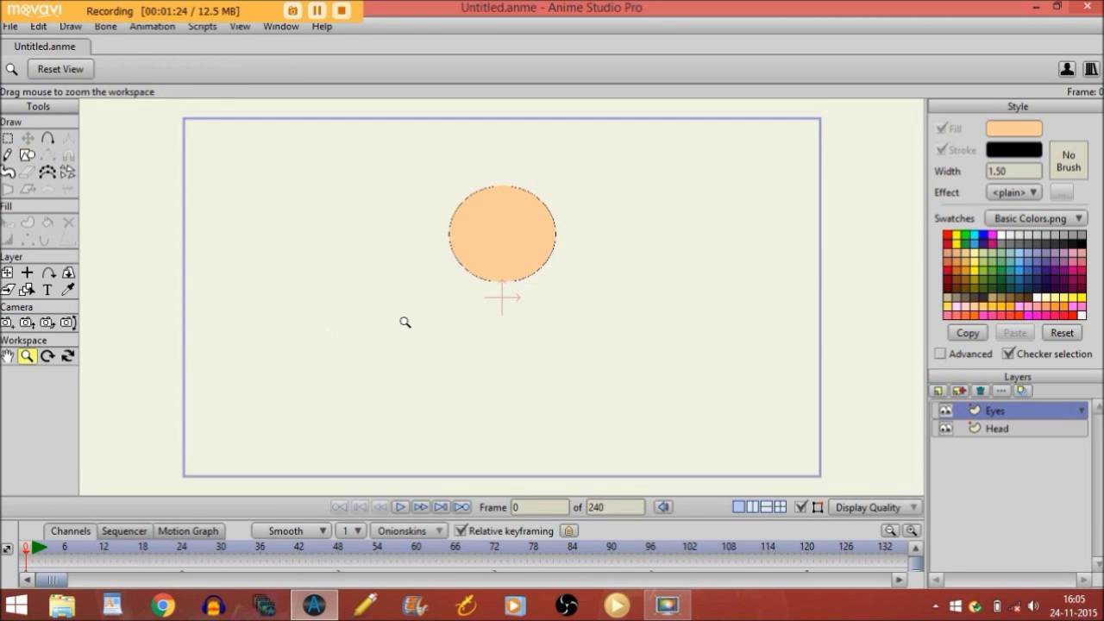
{"action": "left_click_drag", "start_coordinate": [404, 321], "coordinate": [598, 406]}
{"action": "left_click_drag", "start_coordinate": [285, 222], "coordinate": [492, 285]}
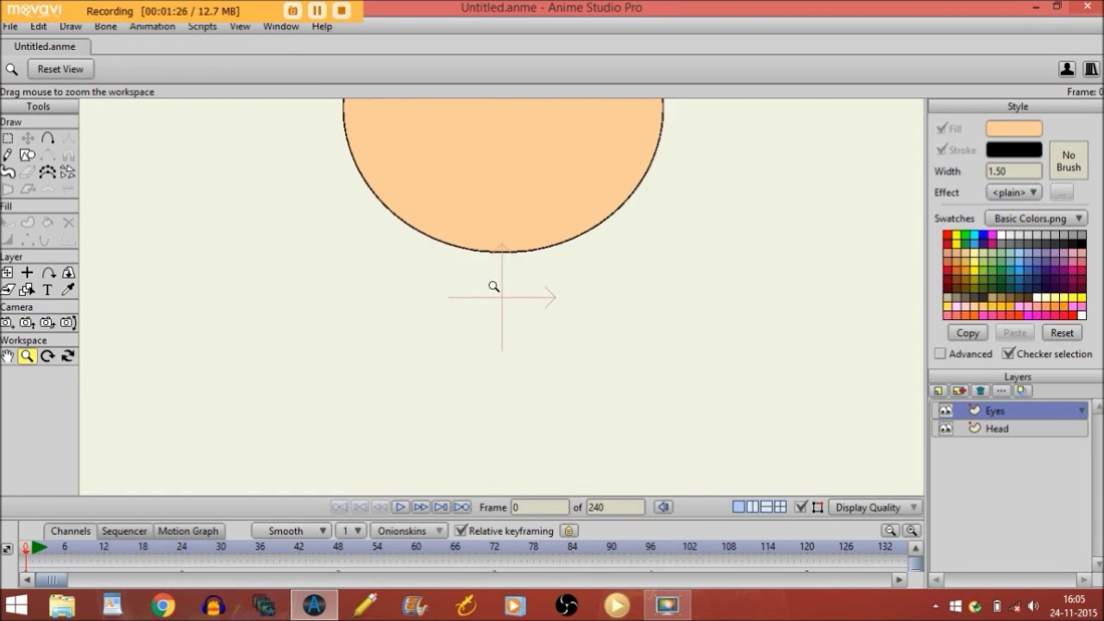
{"action": "left_click", "coordinate": [7, 356]}
{"action": "left_click_drag", "start_coordinate": [547, 173], "coordinate": [526, 342]}
{"action": "left_click", "coordinate": [27, 154]}
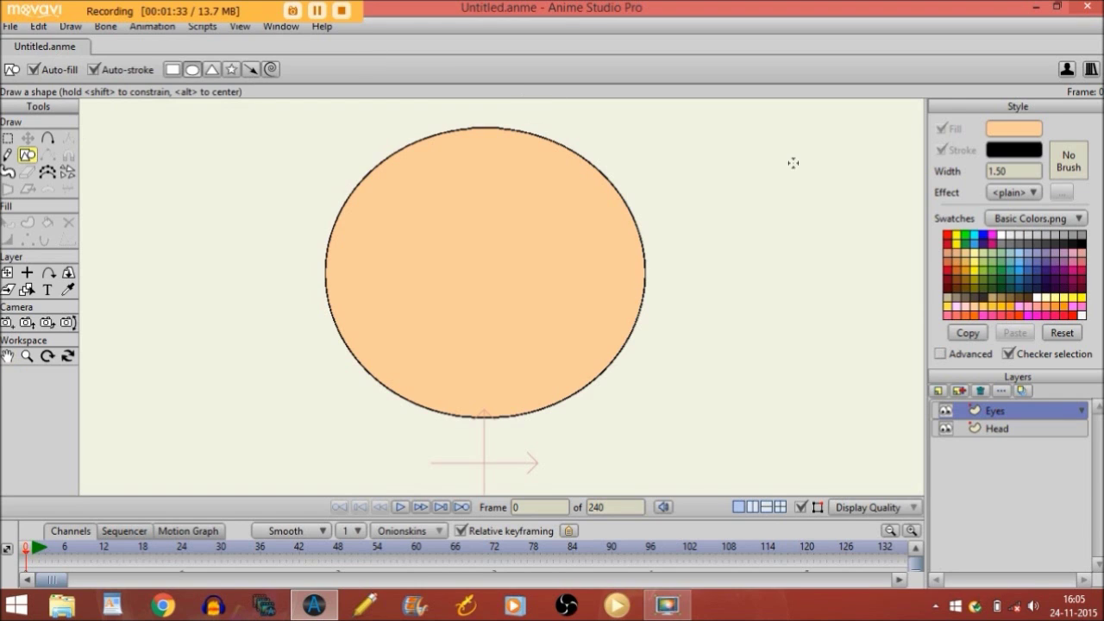
{"action": "left_click", "coordinate": [1002, 235]}
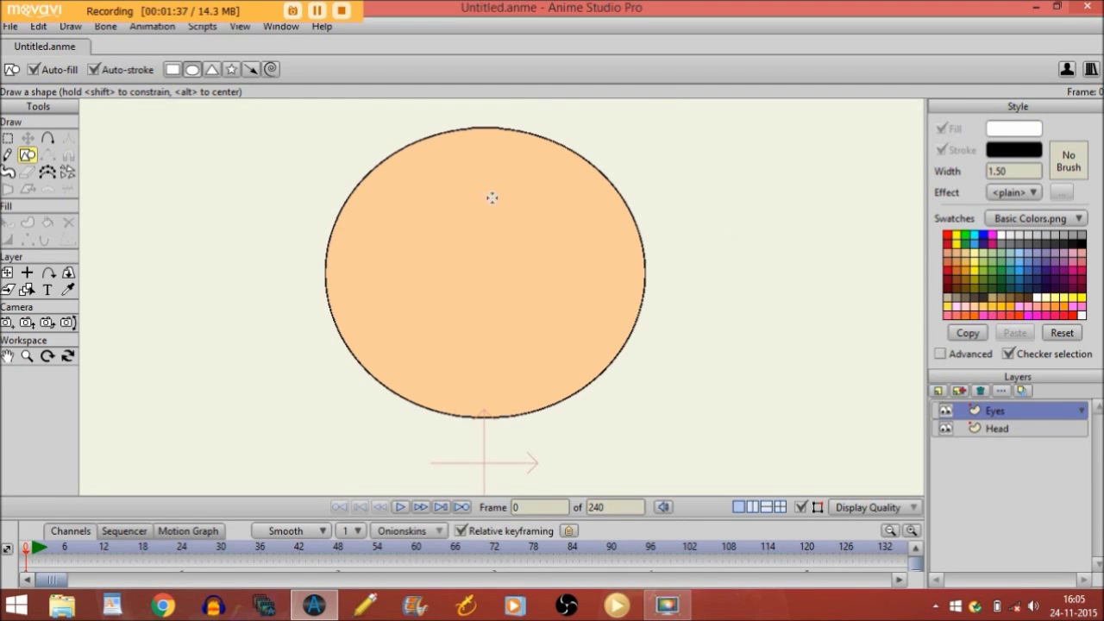
{"action": "left_click_drag", "start_coordinate": [511, 214], "coordinate": [553, 263]}
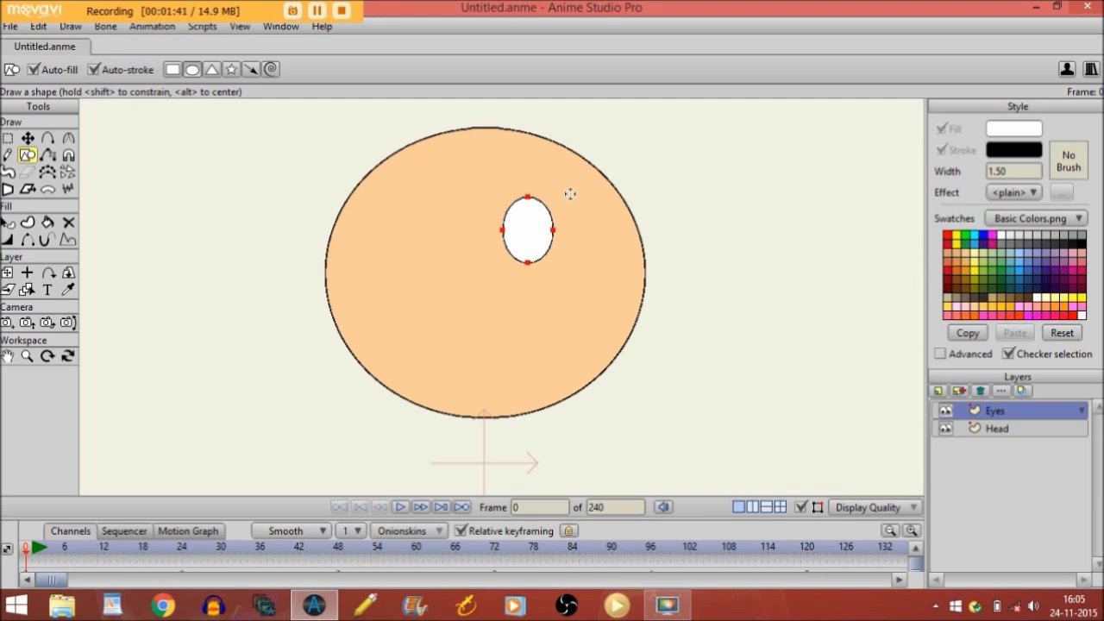
{"action": "left_click_drag", "start_coordinate": [571, 190], "coordinate": [594, 241]}
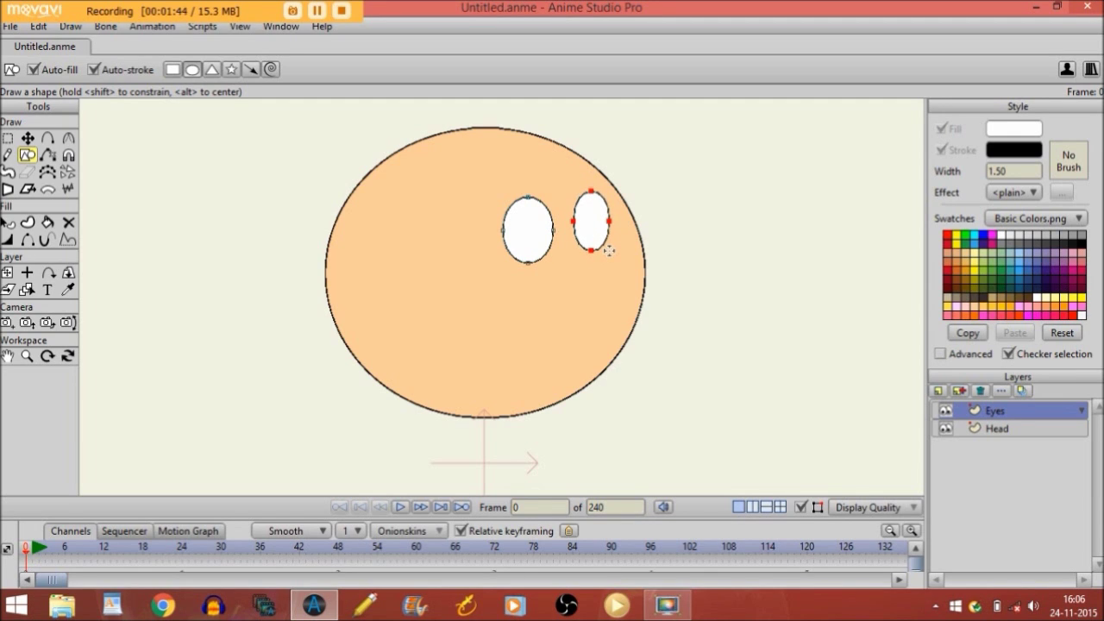
- Draw a small black oval pupil inside each white eye
{"action": "left_click", "coordinate": [1083, 245]}
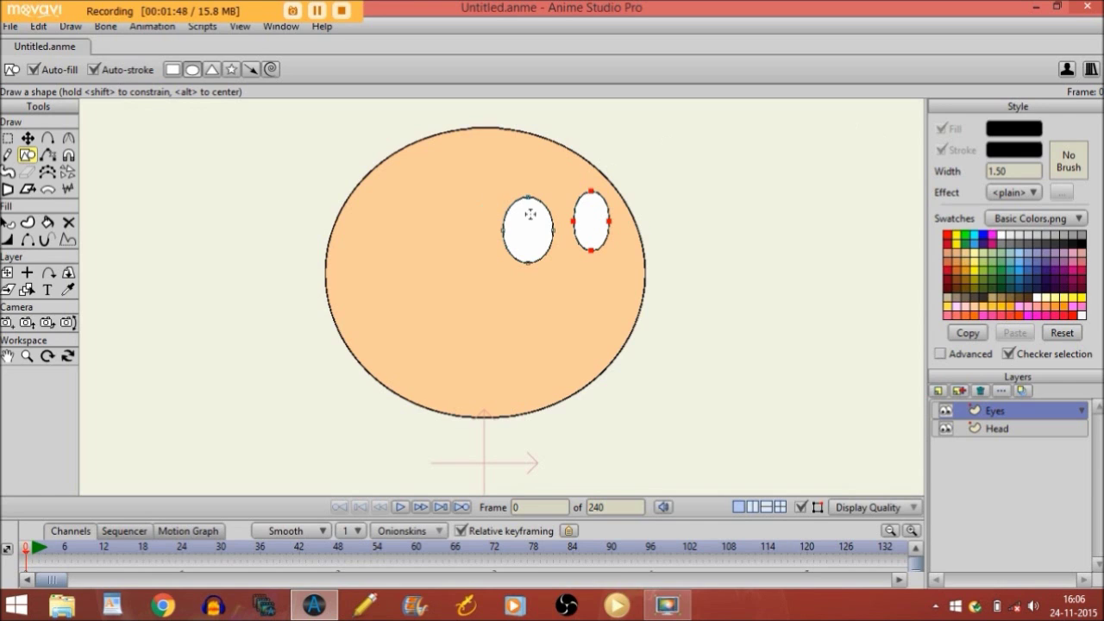
{"action": "left_click_drag", "start_coordinate": [526, 220], "coordinate": [540, 245]}
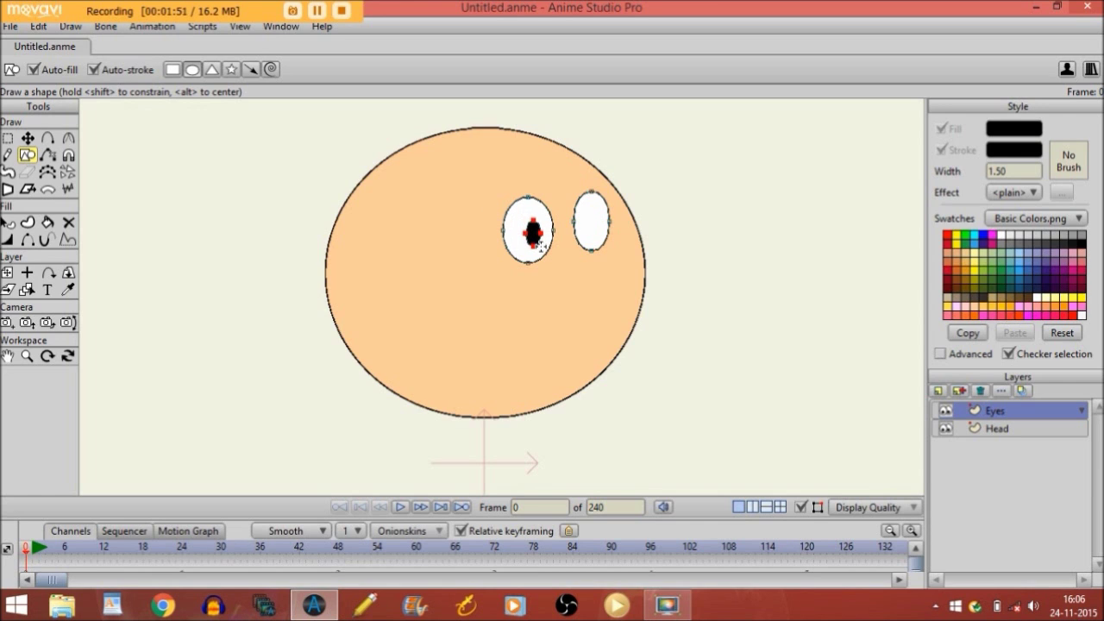
{"action": "left_click_drag", "start_coordinate": [587, 213], "coordinate": [596, 233]}
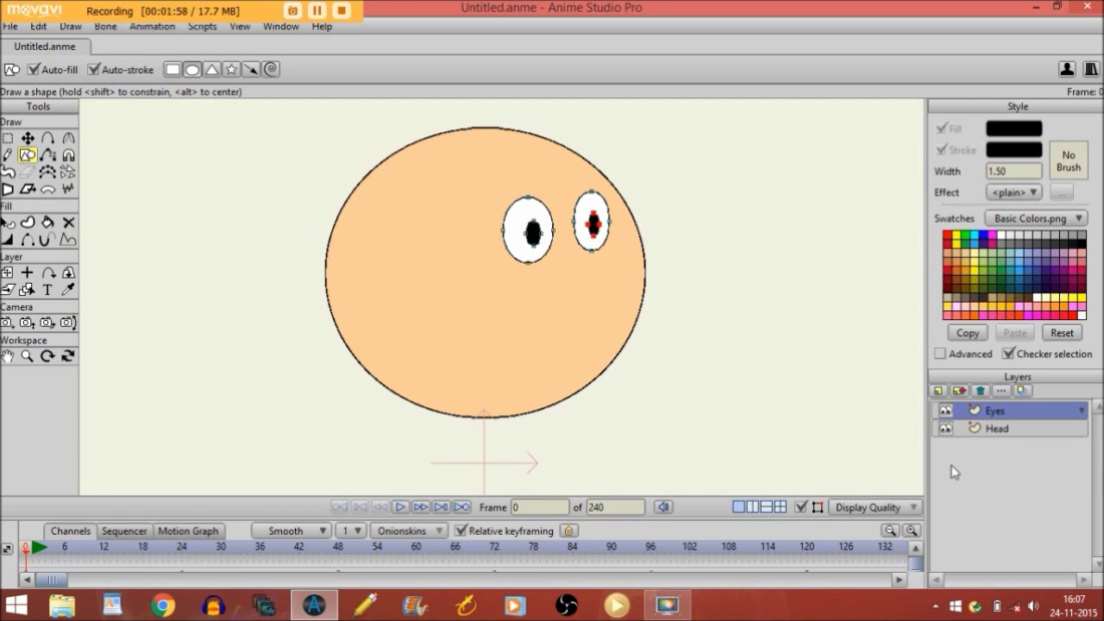
- Add a vector layer named Eyebrows above the Eyes layer
{"action": "left_click", "coordinate": [939, 391]}
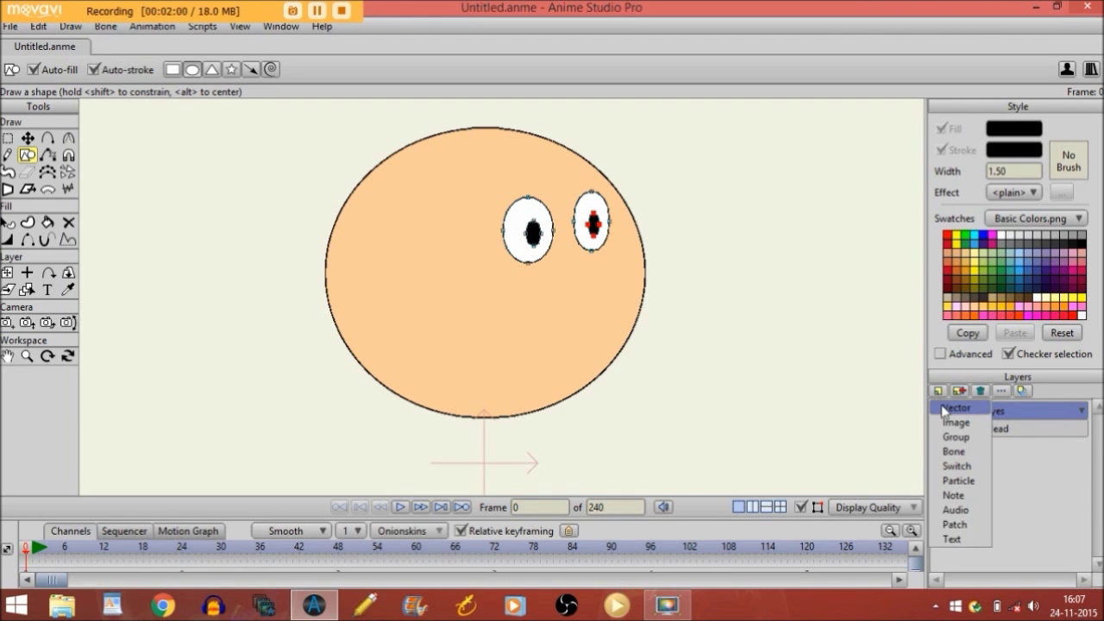
{"action": "left_click", "coordinate": [947, 408]}
{"action": "key", "text": "Caps_Lock"}
{"action": "type", "text": "E"}
{"action": "key", "text": "Caps_Lock"}
{"action": "type", "text": "yebrows"}
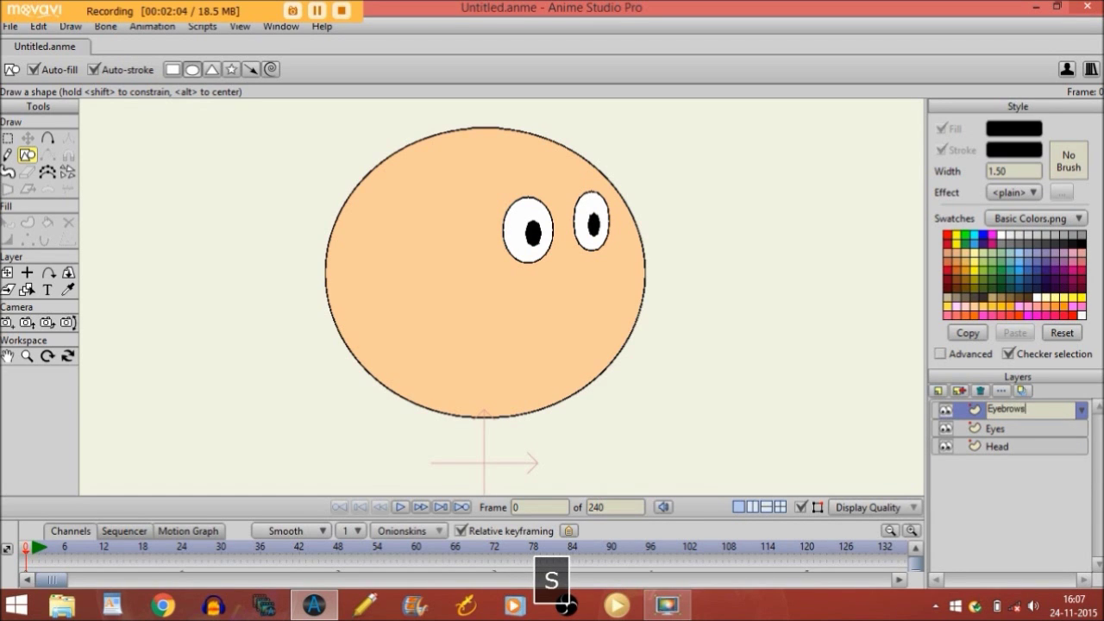
{"action": "key", "text": "Return"}
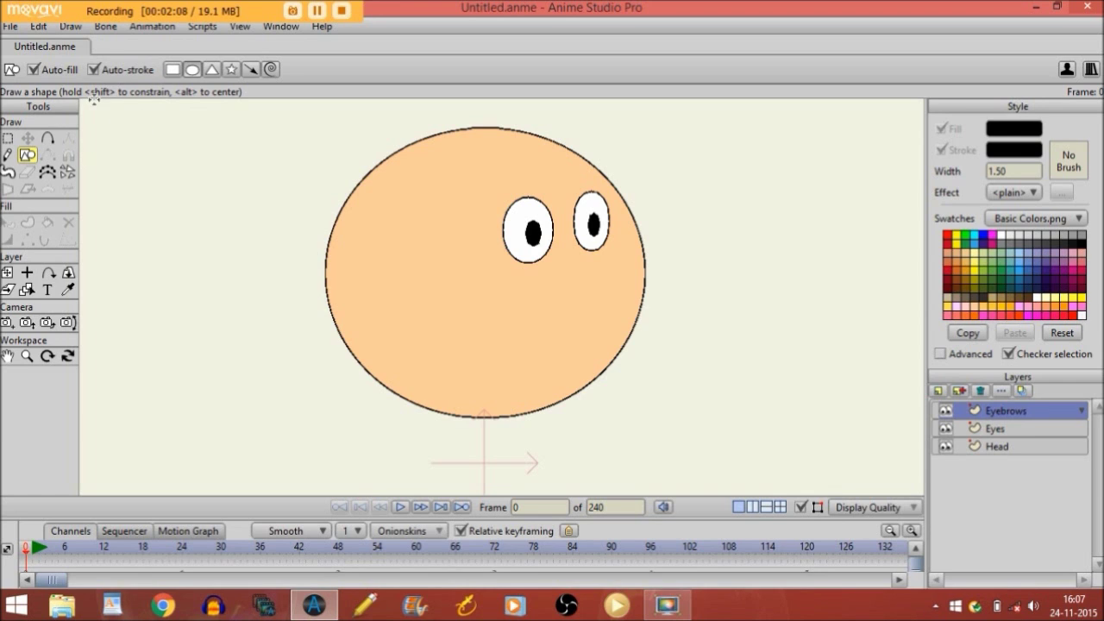
- Draw an unfilled, stroked oval over the upper part of the larger eye and paste a copy of it
{"action": "left_click", "coordinate": [35, 71]}
{"action": "left_click_drag", "start_coordinate": [498, 184], "coordinate": [556, 239]}
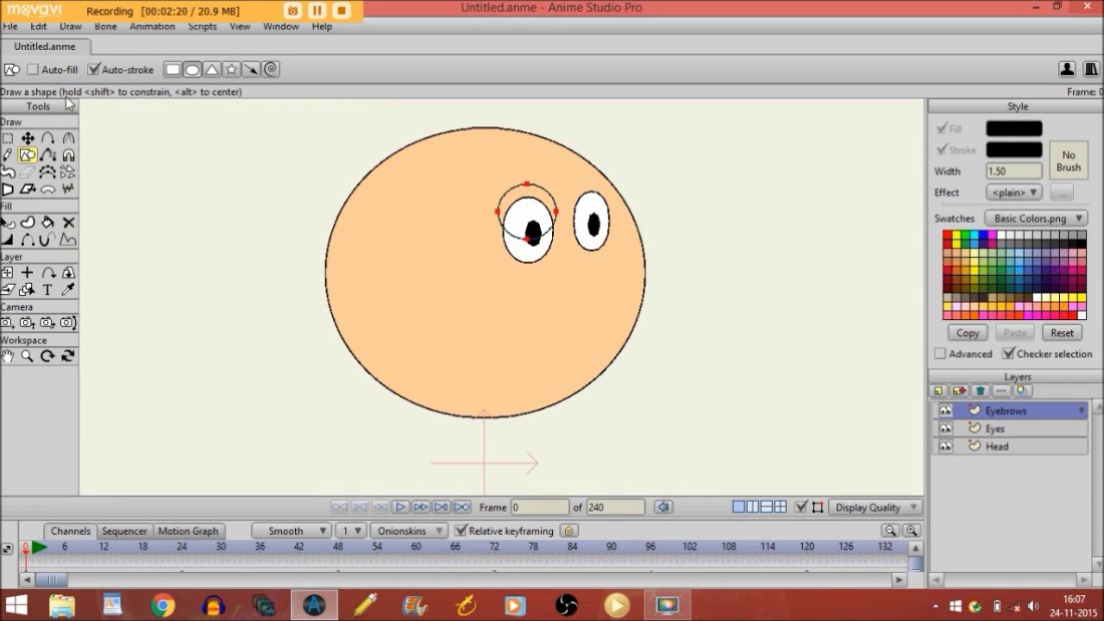
{"action": "left_click", "coordinate": [39, 26]}
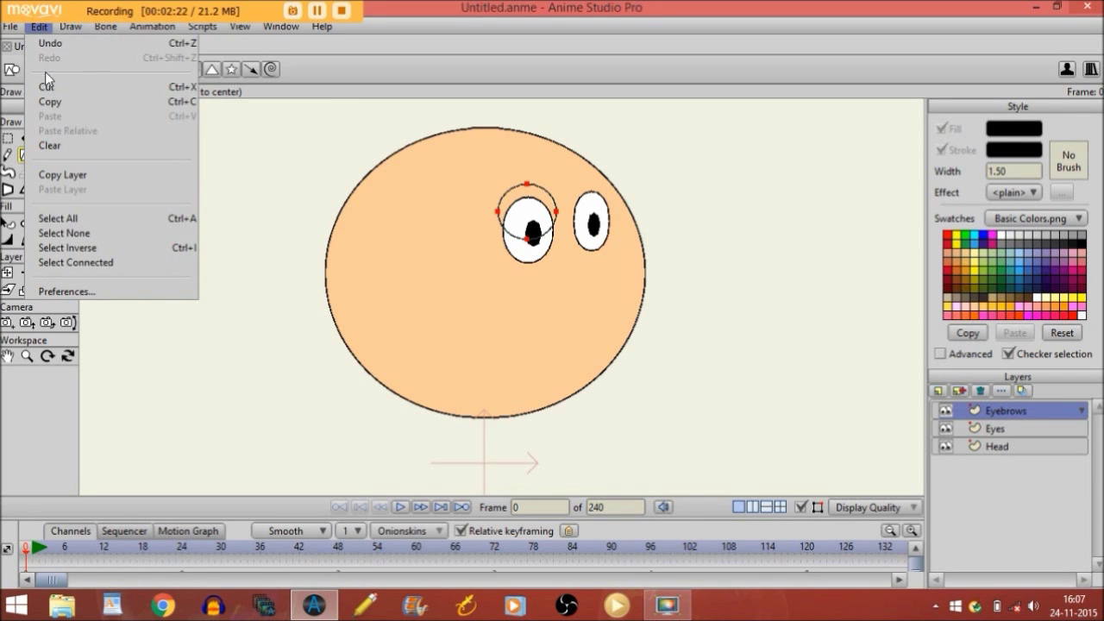
{"action": "left_click", "coordinate": [46, 101]}
{"action": "left_click", "coordinate": [39, 28]}
{"action": "left_click", "coordinate": [71, 120]}
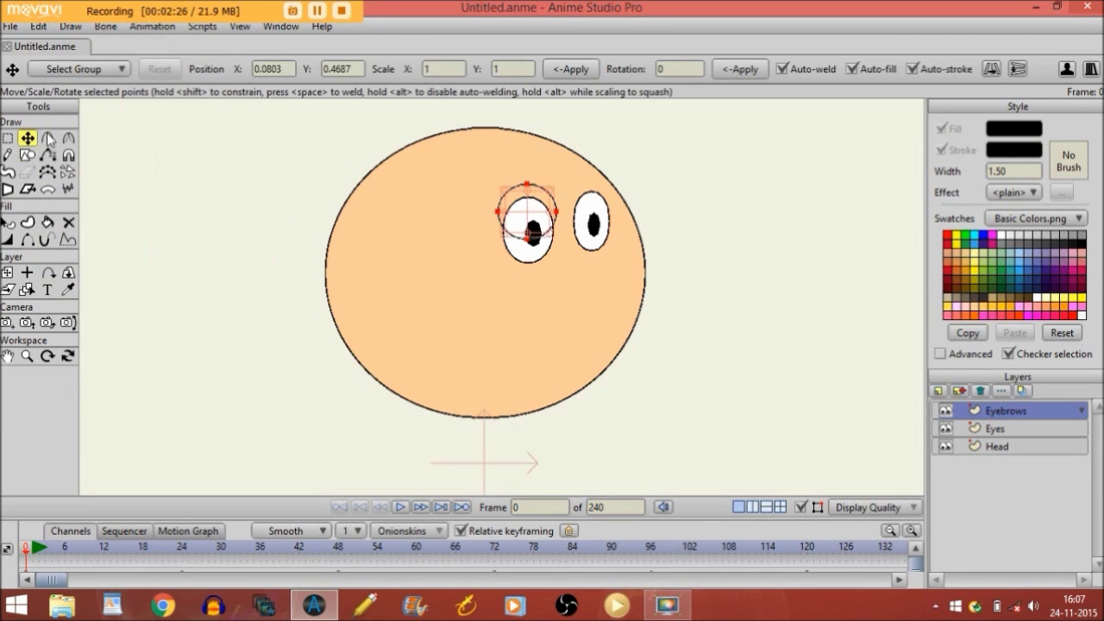
- Place the copied oval over the smaller eye and adjust the top points of both eyebrow ovals
{"action": "left_click_drag", "start_coordinate": [536, 209], "coordinate": [609, 183]}
{"action": "left_click", "coordinate": [595, 180]}
{"action": "left_click_drag", "start_coordinate": [595, 179], "coordinate": [609, 206]}
{"action": "left_click_drag", "start_coordinate": [527, 182], "coordinate": [527, 188]}
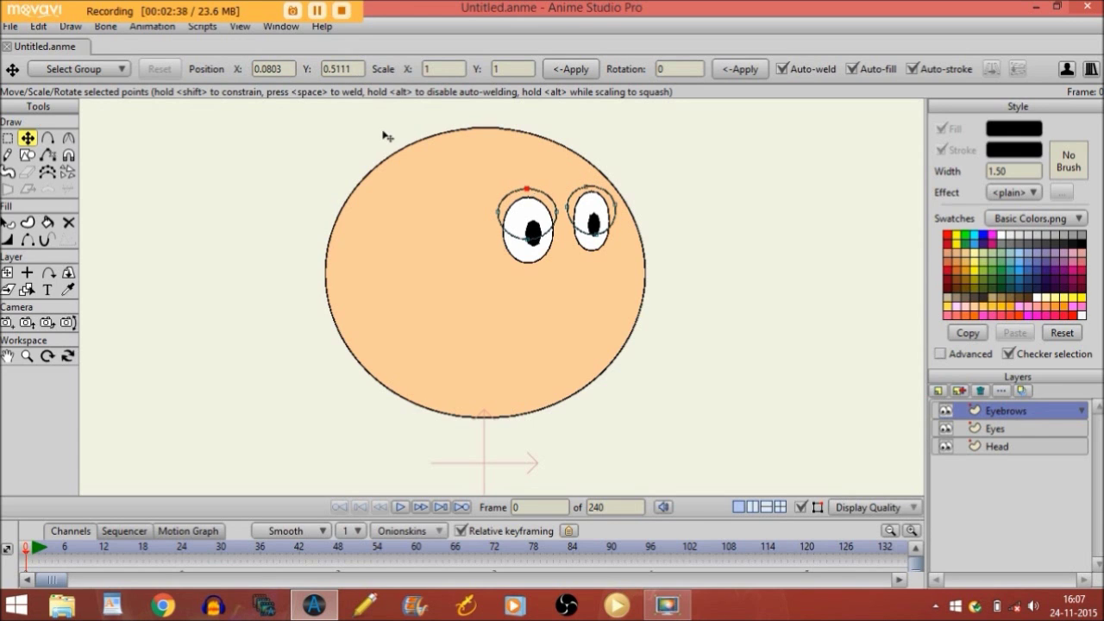
- Hide the lower edges of both eyebrow ovals so only the upper arcs remain, and preview them without the construction curves
{"action": "left_click", "coordinate": [28, 240]}
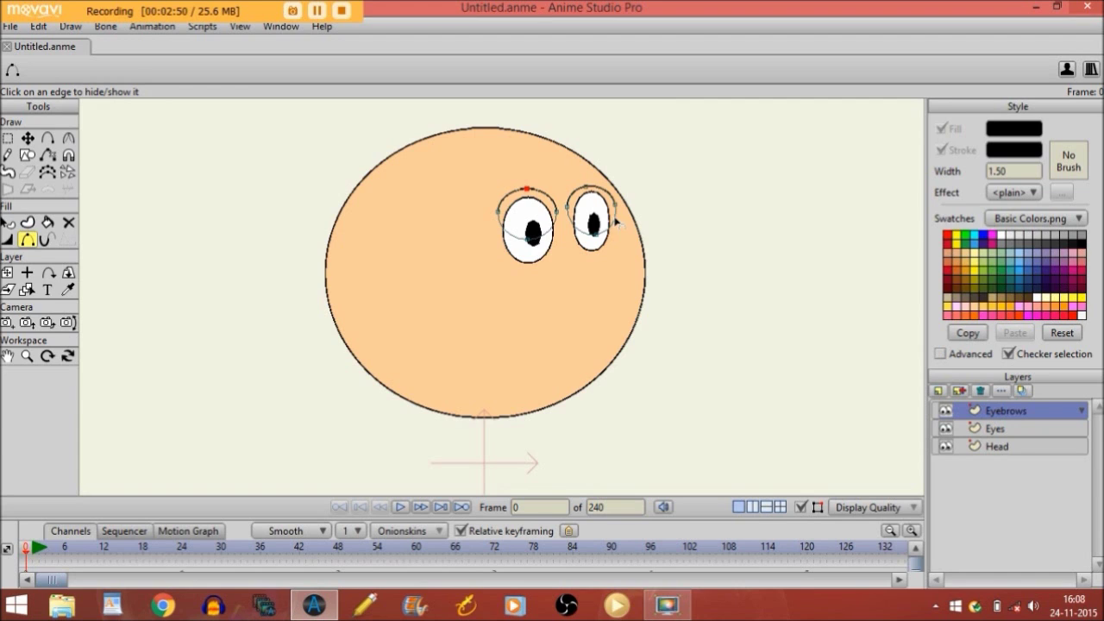
{"action": "left_click", "coordinate": [801, 508]}
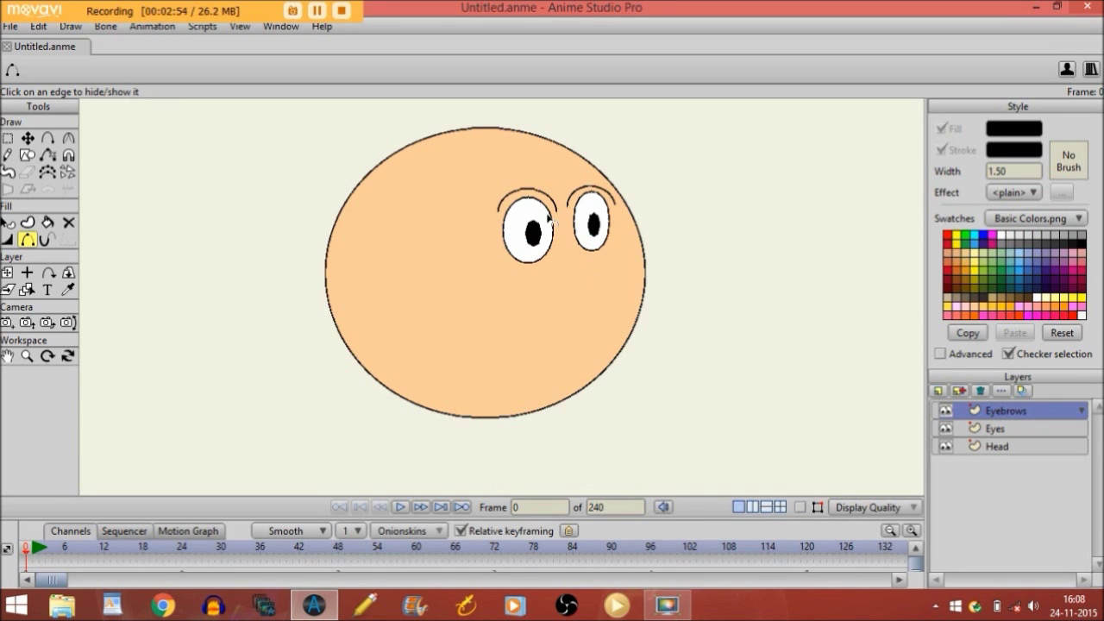
{"action": "left_click", "coordinate": [800, 508]}
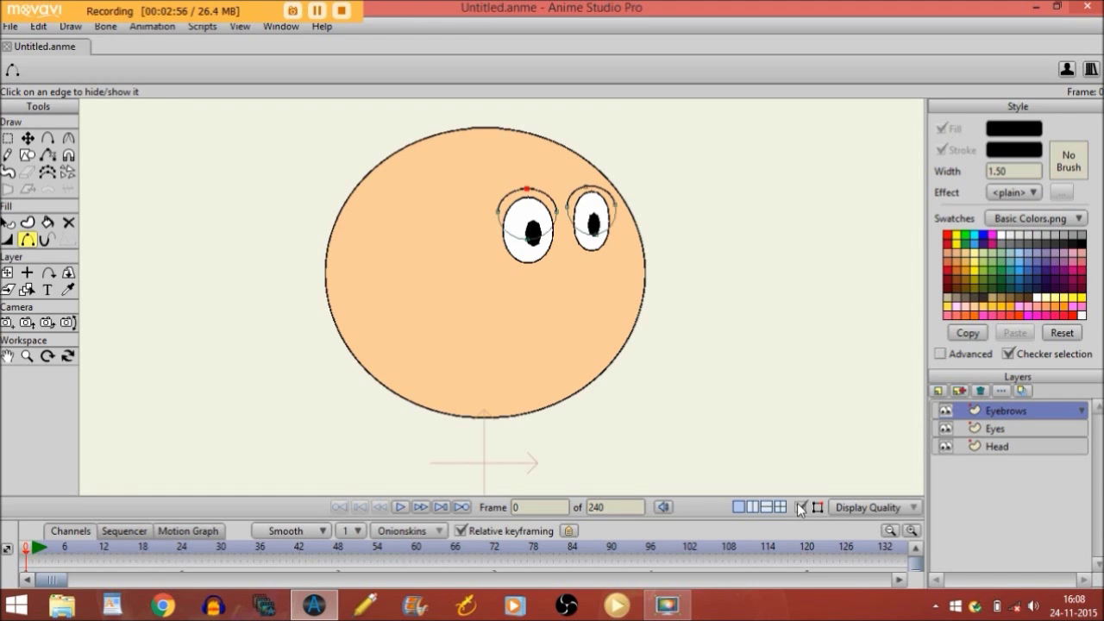
- Add a vector layer named Nose above the Eyebrows layer
{"action": "left_click", "coordinate": [940, 393]}
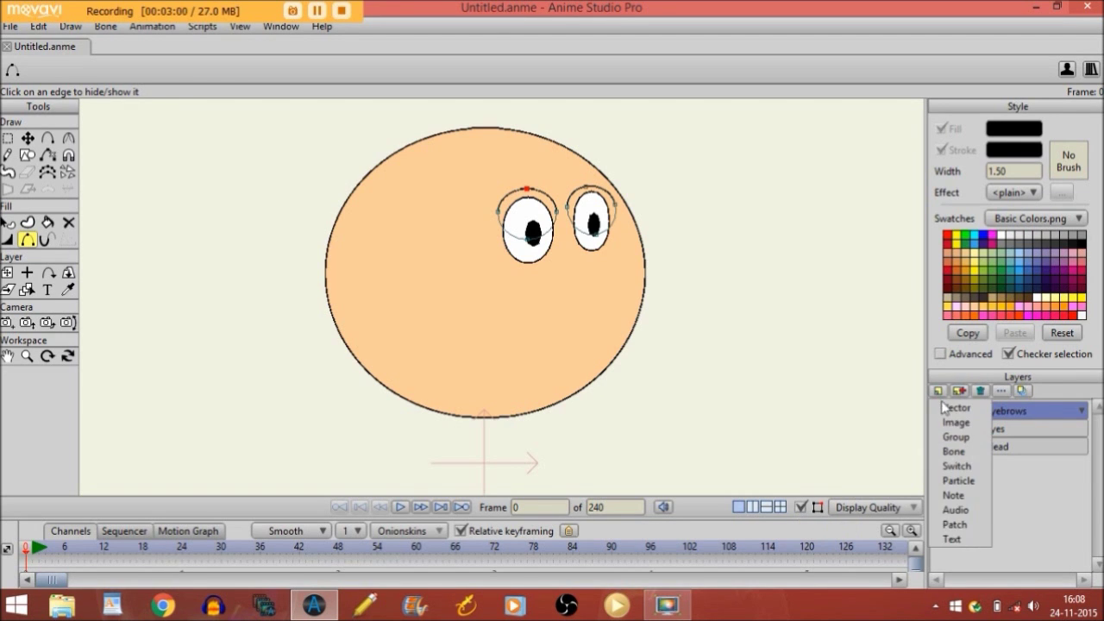
{"action": "left_click", "coordinate": [947, 413]}
{"action": "type", "text": "Nos"}
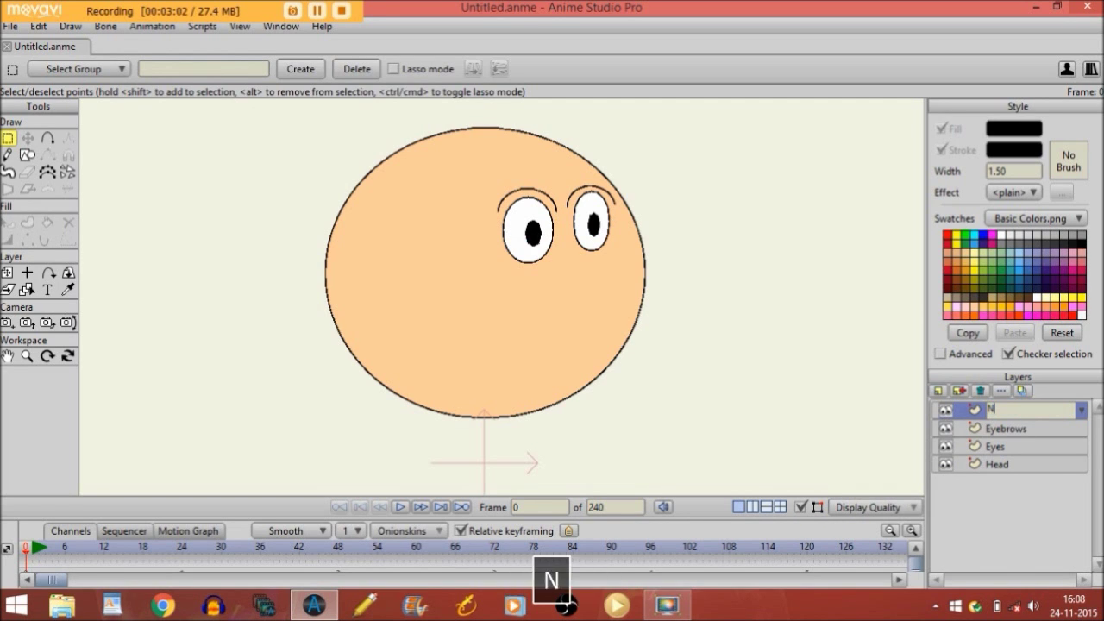
{"action": "key", "text": "Num_Lock"}
{"action": "key", "text": "BackSpace"}
{"action": "key", "text": "BackSpace"}
{"action": "type", "text": "ose"}
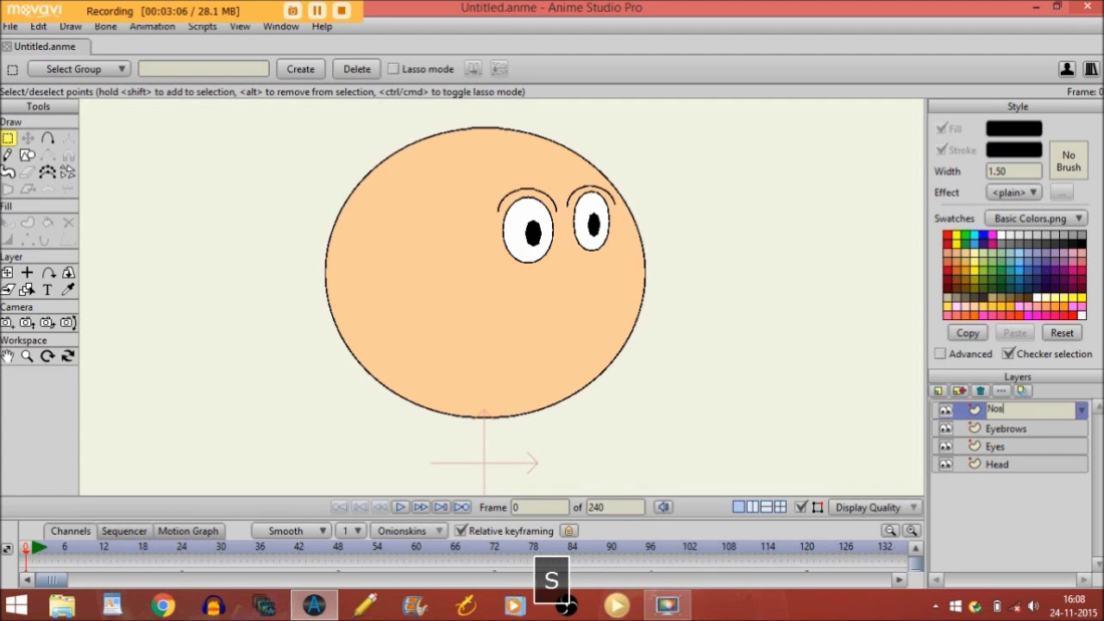
{"action": "key", "text": "Return"}
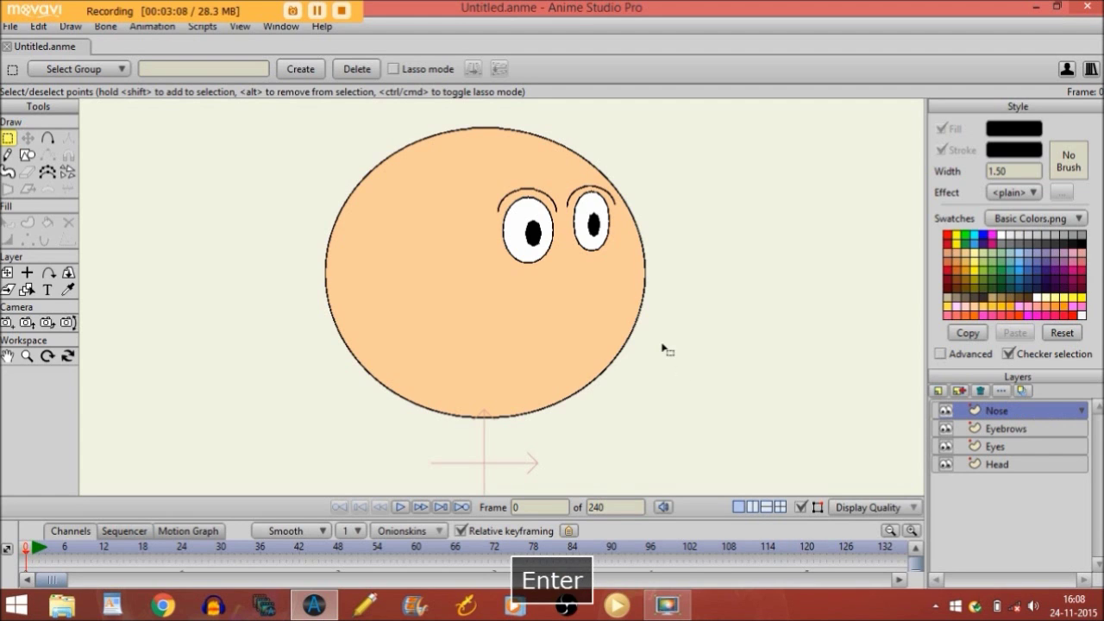
- Draw an open, angular two-segment nose line with sharp corners below the smaller eye and give it a stroke
{"action": "left_click", "coordinate": [47, 139]}
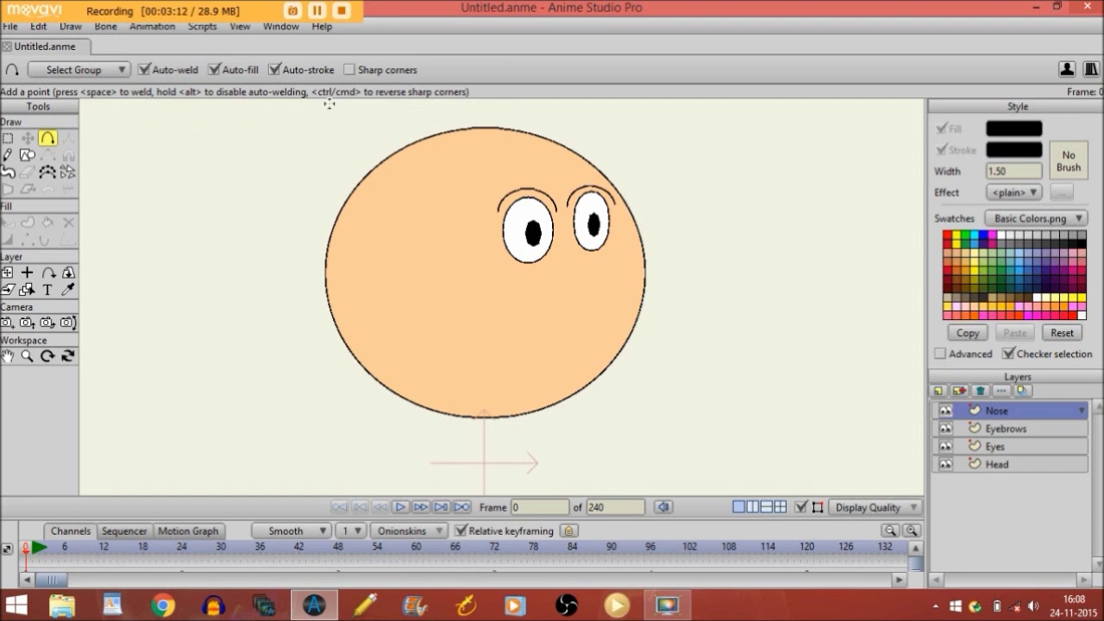
{"action": "left_click", "coordinate": [350, 70]}
{"action": "left_click_drag", "start_coordinate": [585, 300], "coordinate": [561, 301]}
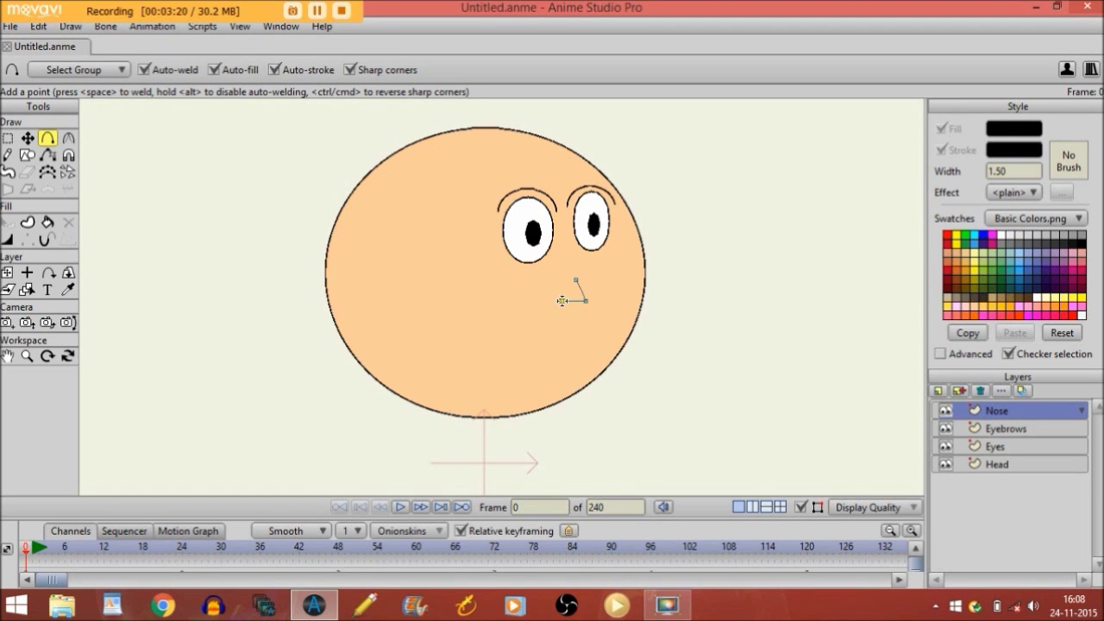
{"action": "left_click", "coordinate": [47, 222]}
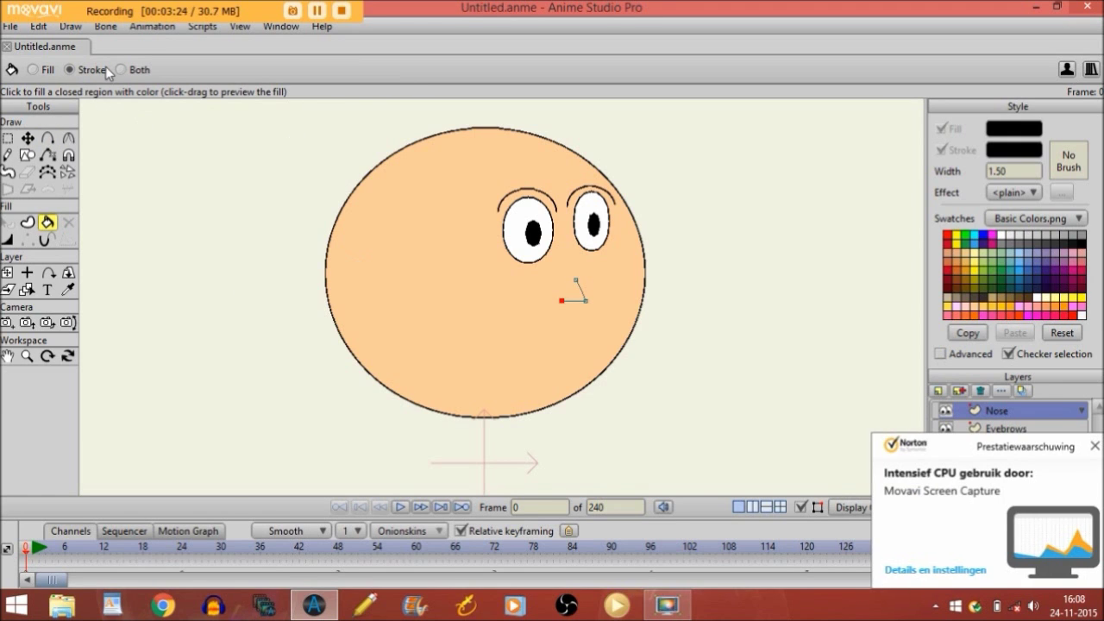
{"action": "left_click", "coordinate": [574, 301]}
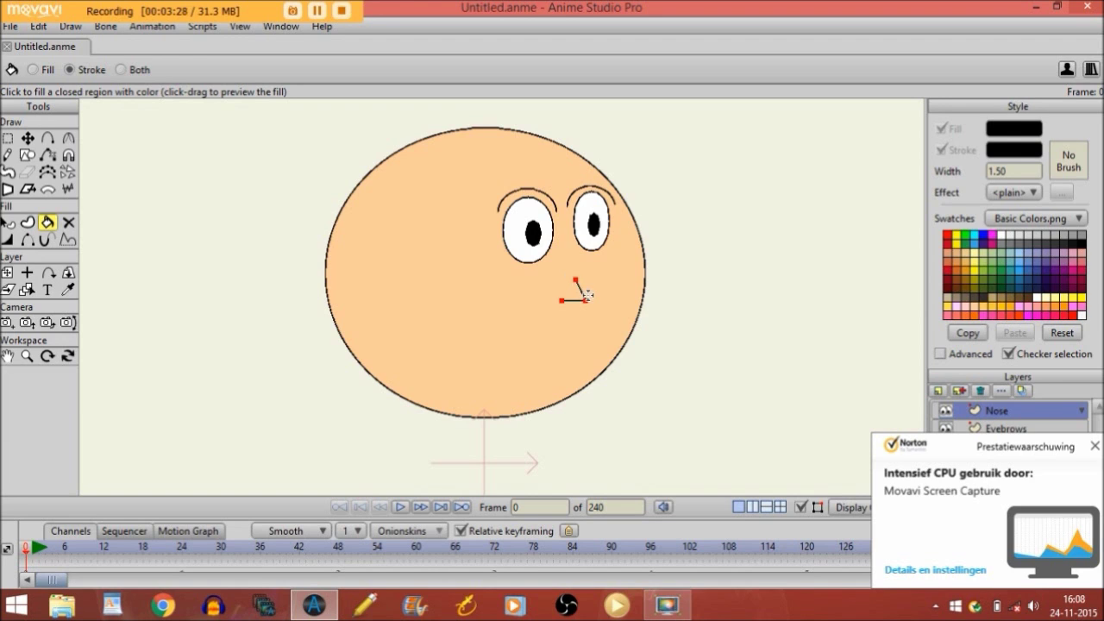
{"action": "left_click", "coordinate": [1095, 447]}
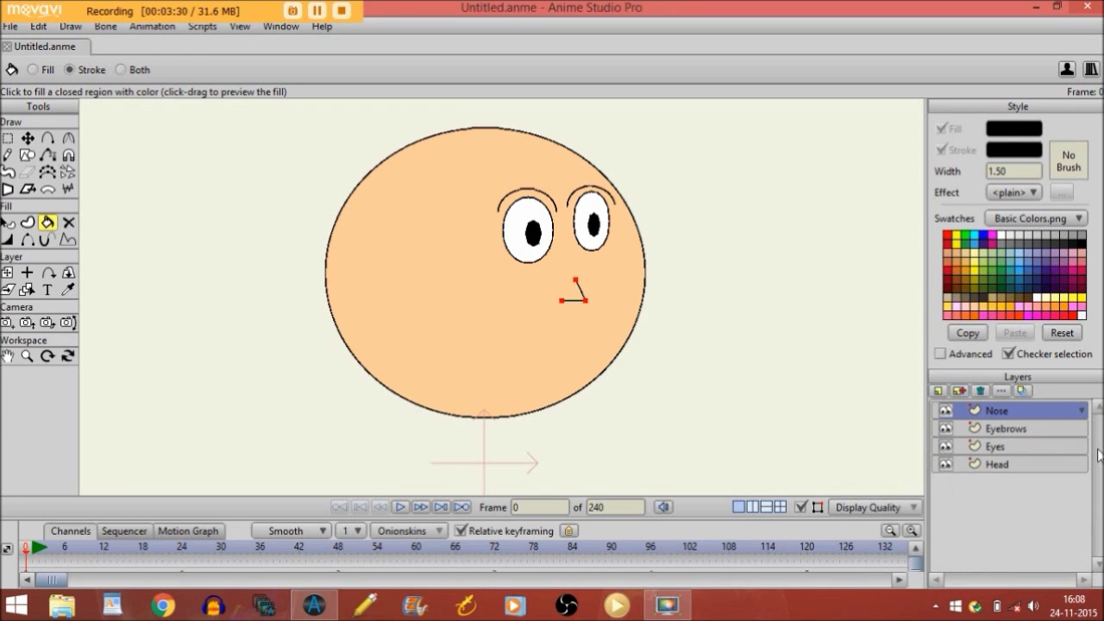
- Add a vector layer named Mouth above the Nose layer
{"action": "left_click", "coordinate": [939, 394]}
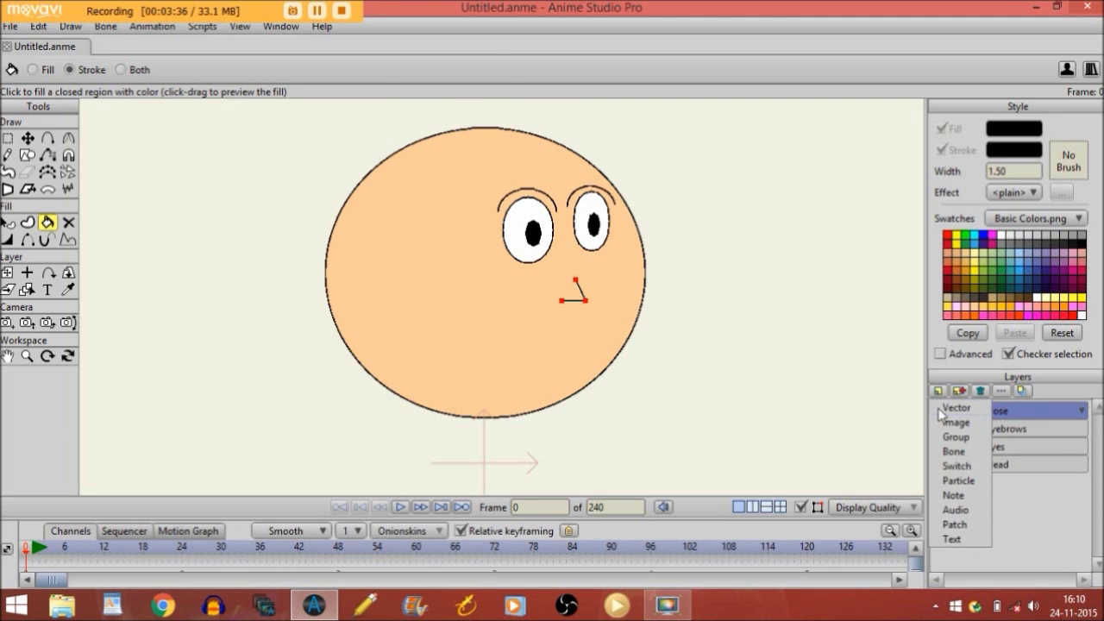
{"action": "left_click", "coordinate": [942, 405]}
{"action": "key", "text": "Caps_Lock"}
{"action": "type", "text": "Mou"}
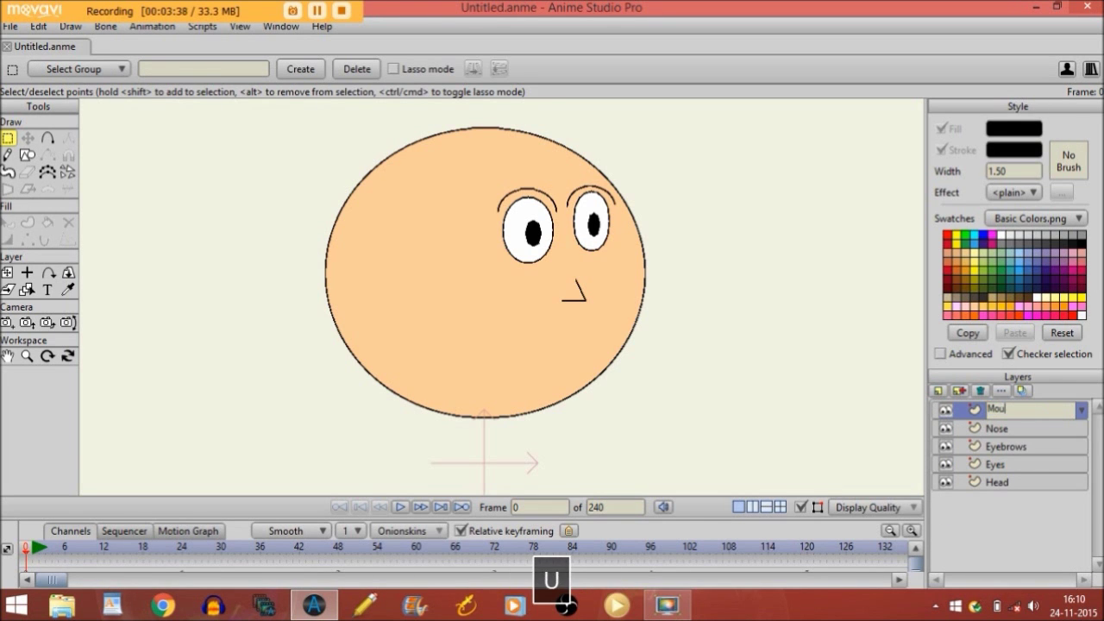
{"action": "type", "text": "th"}
{"action": "key", "text": "Return"}
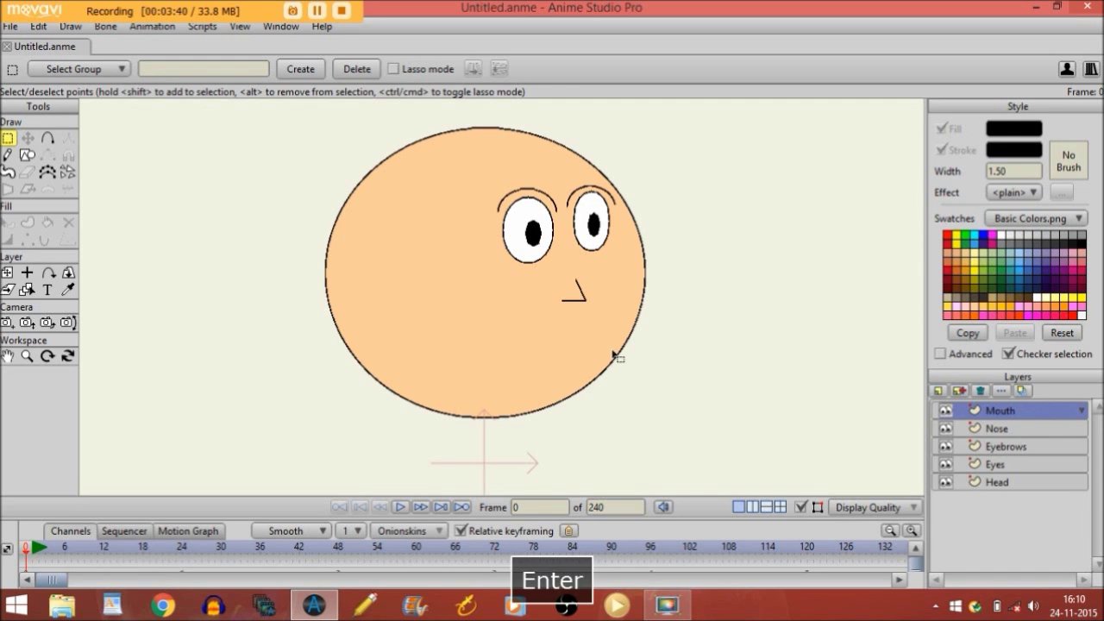
- Draw a small stroked circle below the nose, hide all edges except its lower-left arc, and preview it without the construction curves
{"action": "left_click", "coordinate": [28, 155]}
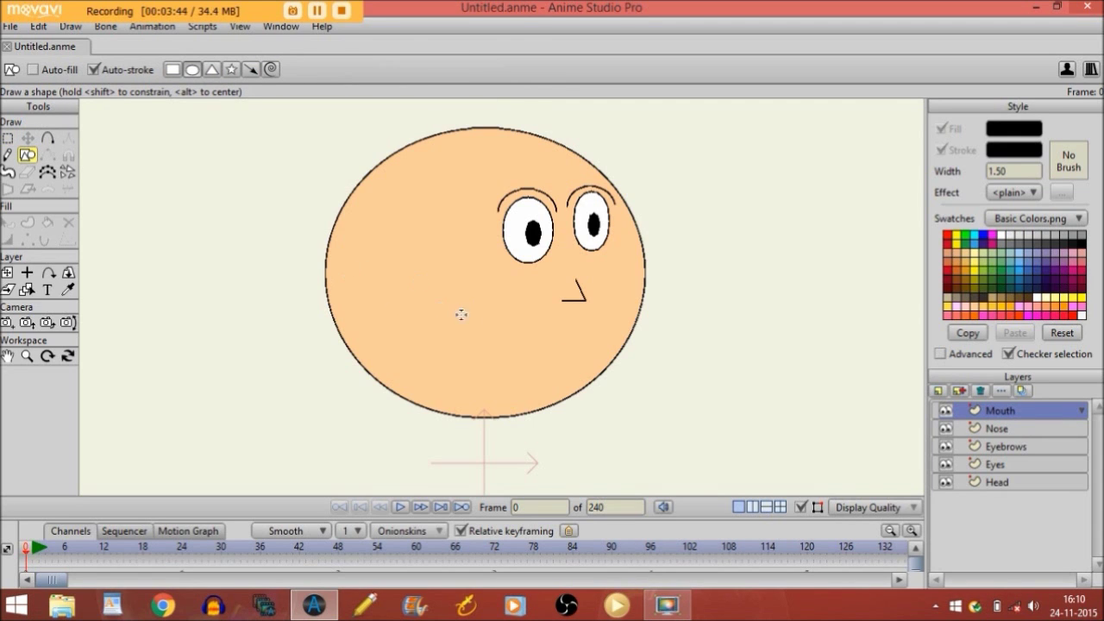
{"action": "left_click_drag", "start_coordinate": [511, 323], "coordinate": [555, 364]}
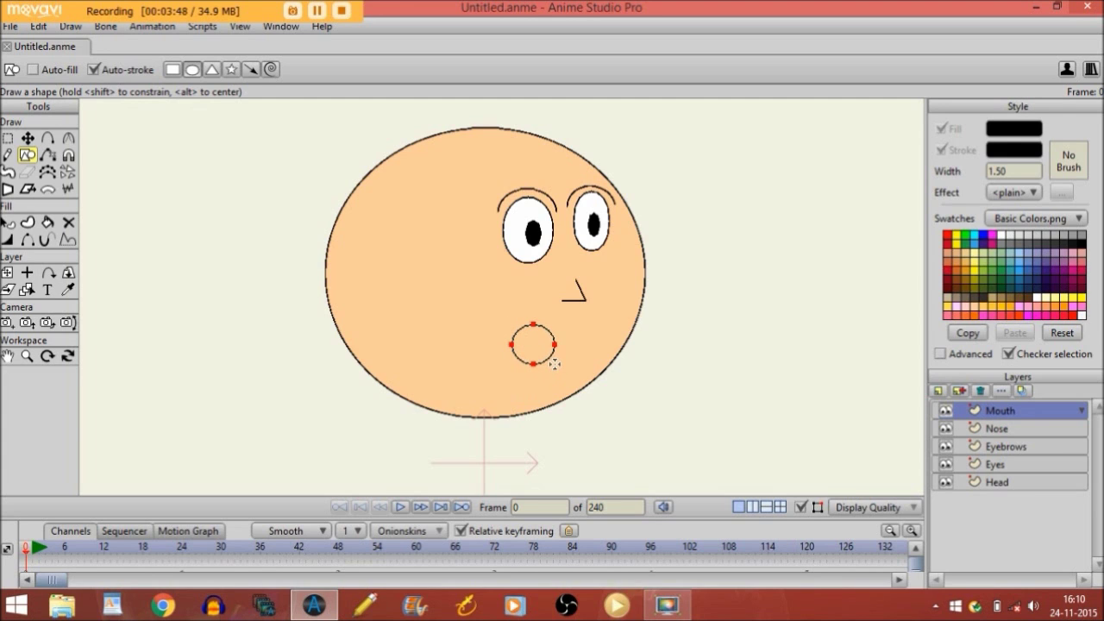
{"action": "left_click", "coordinate": [27, 240]}
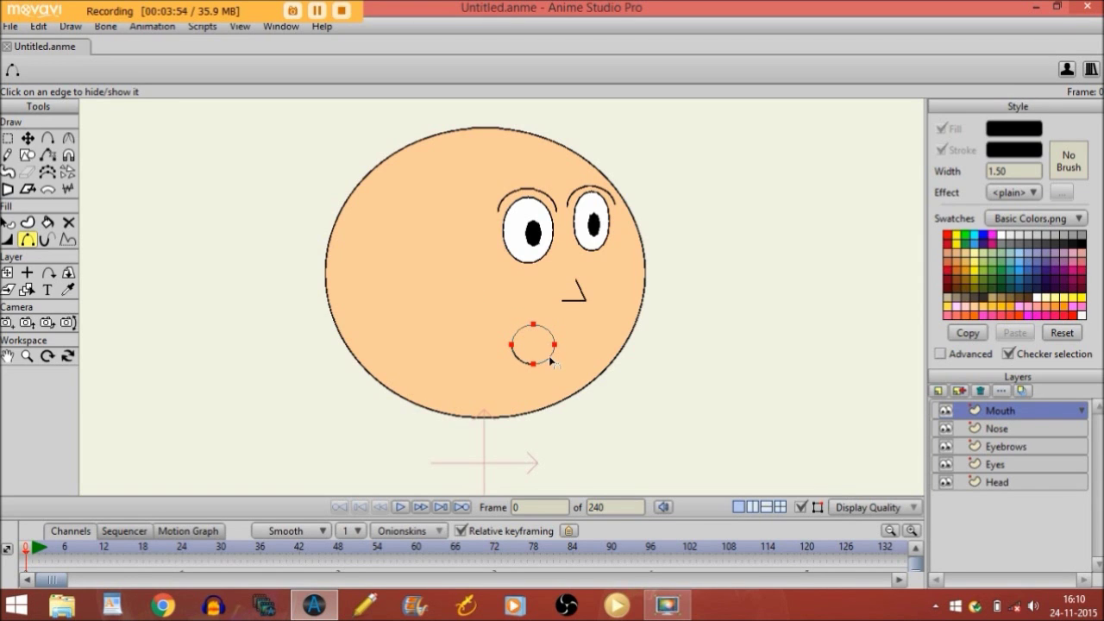
{"action": "left_click", "coordinate": [801, 508]}
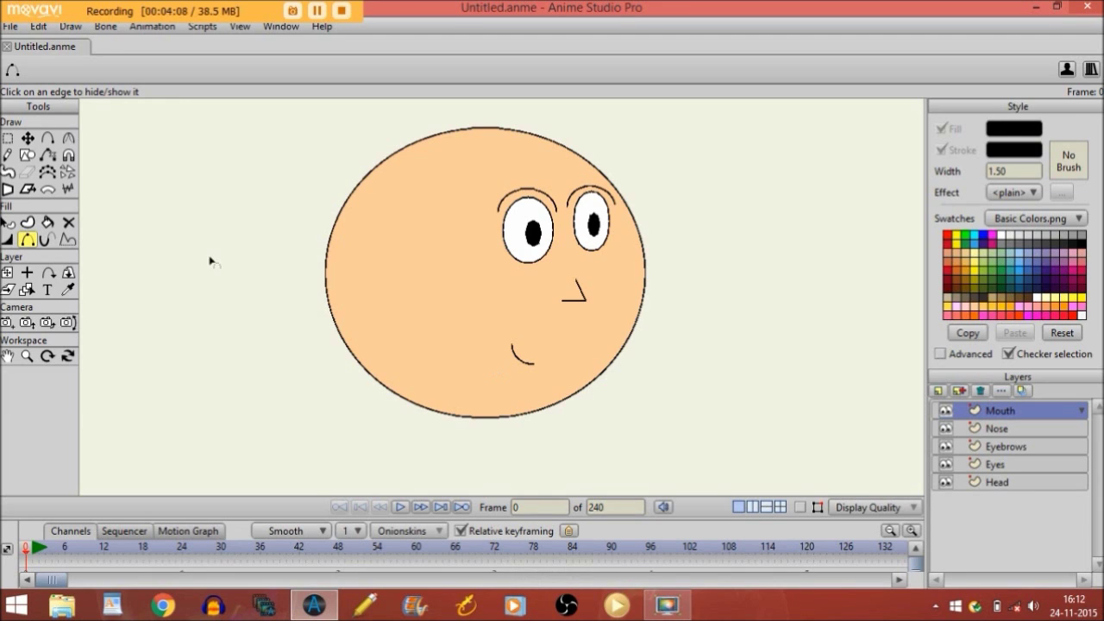
- Draw a closed, black-filled hair shape with curved edges along the top and back of the head, rising to a quiff above the smaller eye
{"action": "left_click", "coordinate": [49, 139]}
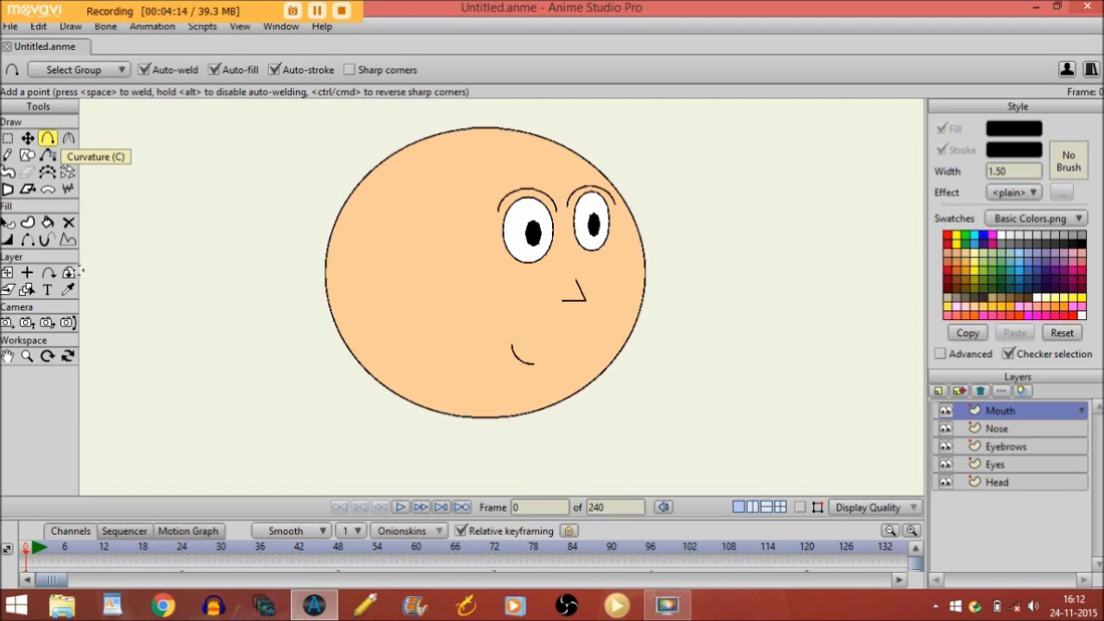
{"action": "left_click", "coordinate": [9, 356]}
{"action": "left_click_drag", "start_coordinate": [439, 252], "coordinate": [441, 298]}
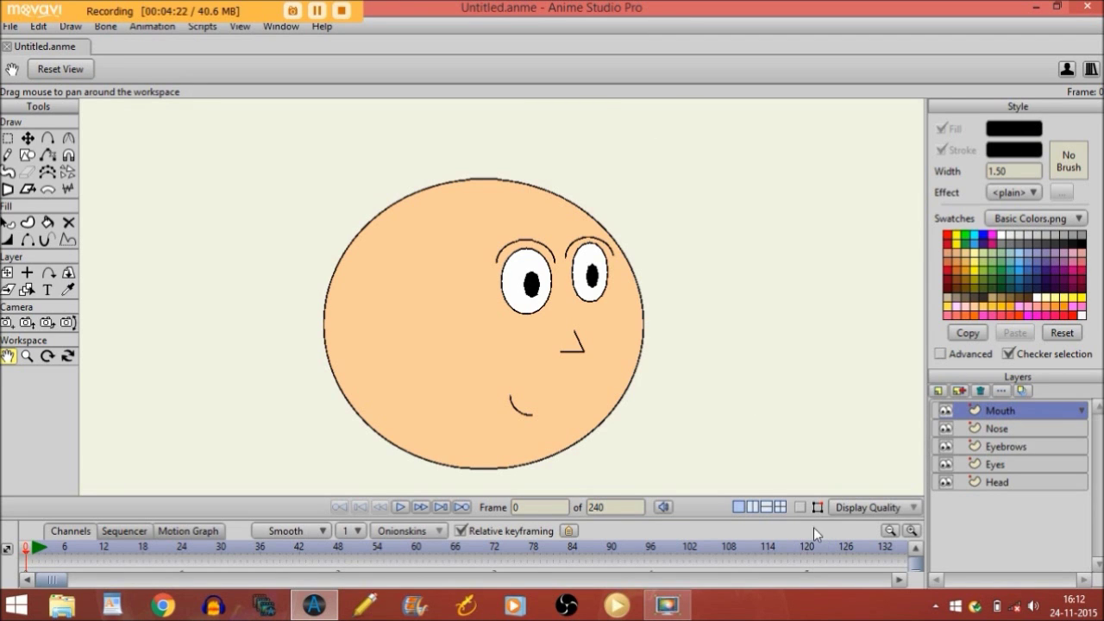
{"action": "left_click", "coordinate": [800, 508]}
{"action": "left_click", "coordinate": [48, 138]}
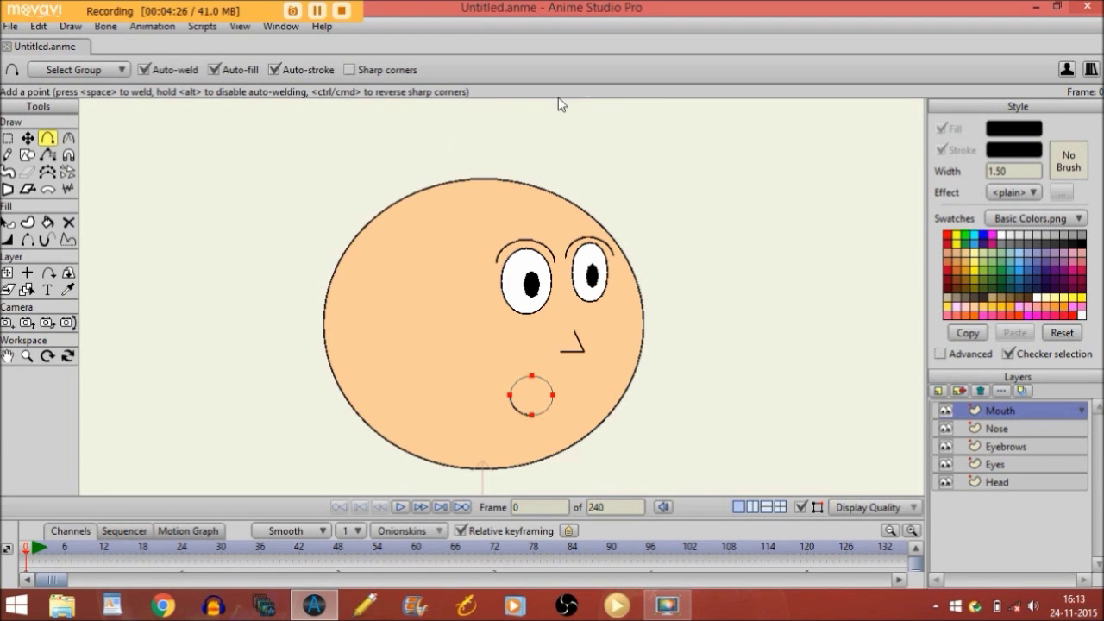
{"action": "left_click_drag", "start_coordinate": [597, 109], "coordinate": [585, 150]}
{"action": "left_click", "coordinate": [483, 152]}
{"action": "left_click_drag", "start_coordinate": [483, 151], "coordinate": [322, 342]}
{"action": "left_click_drag", "start_coordinate": [322, 342], "coordinate": [597, 111]}
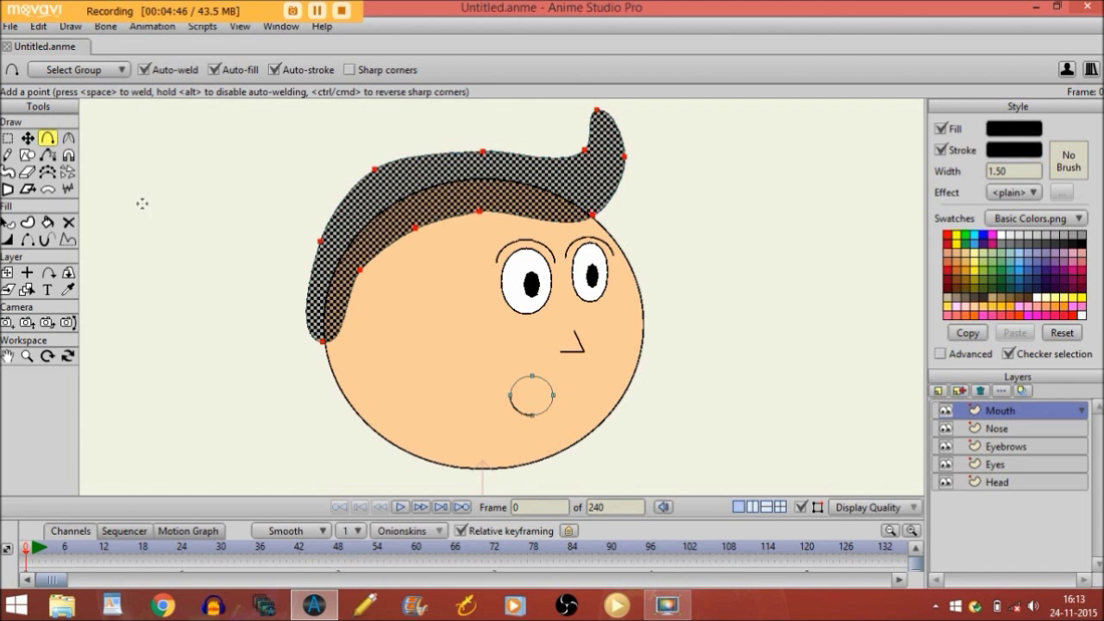
{"action": "left_click", "coordinate": [8, 223]}
{"action": "left_click", "coordinate": [198, 276]}
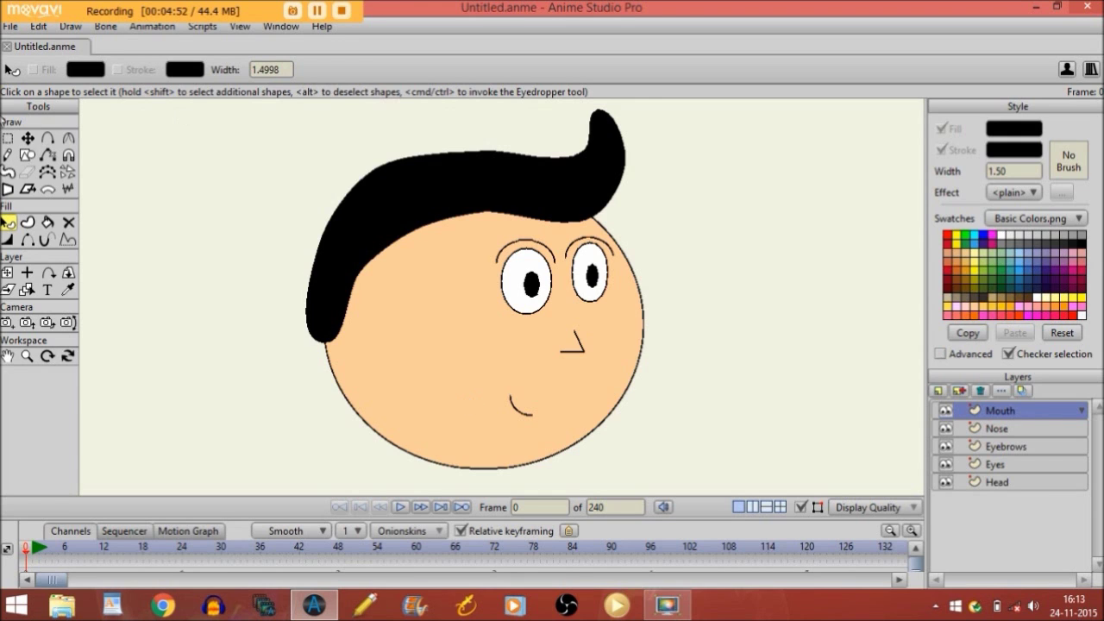
- Sharpen the lowest point of the hair at the back of the head by reducing its curvature to 0
{"action": "left_click", "coordinate": [68, 139]}
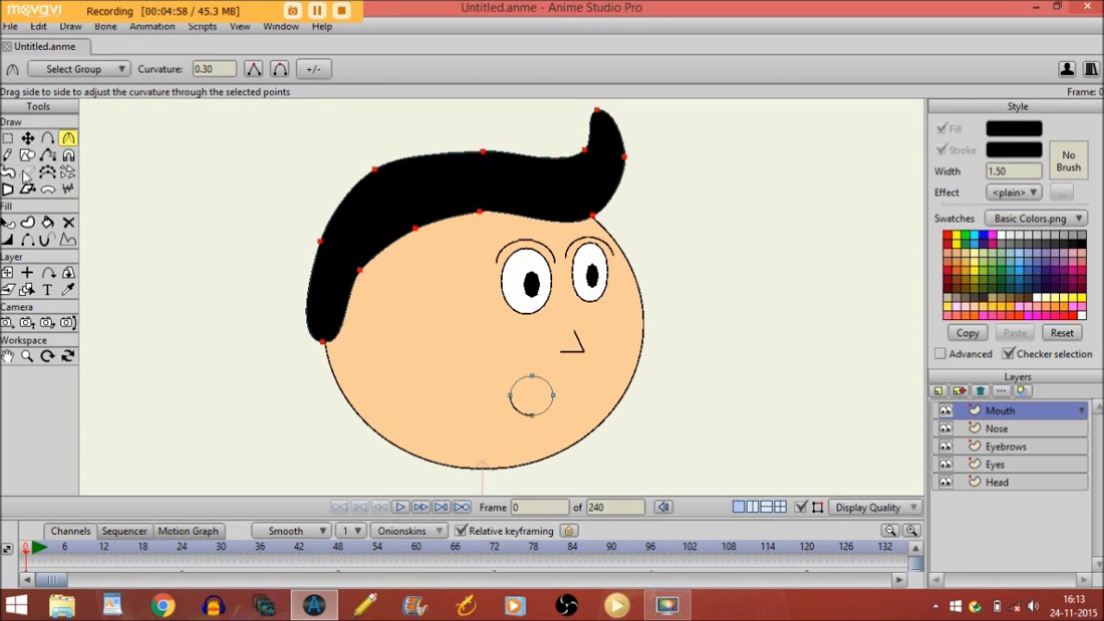
{"action": "left_click", "coordinate": [28, 138]}
{"action": "left_click", "coordinate": [322, 341]}
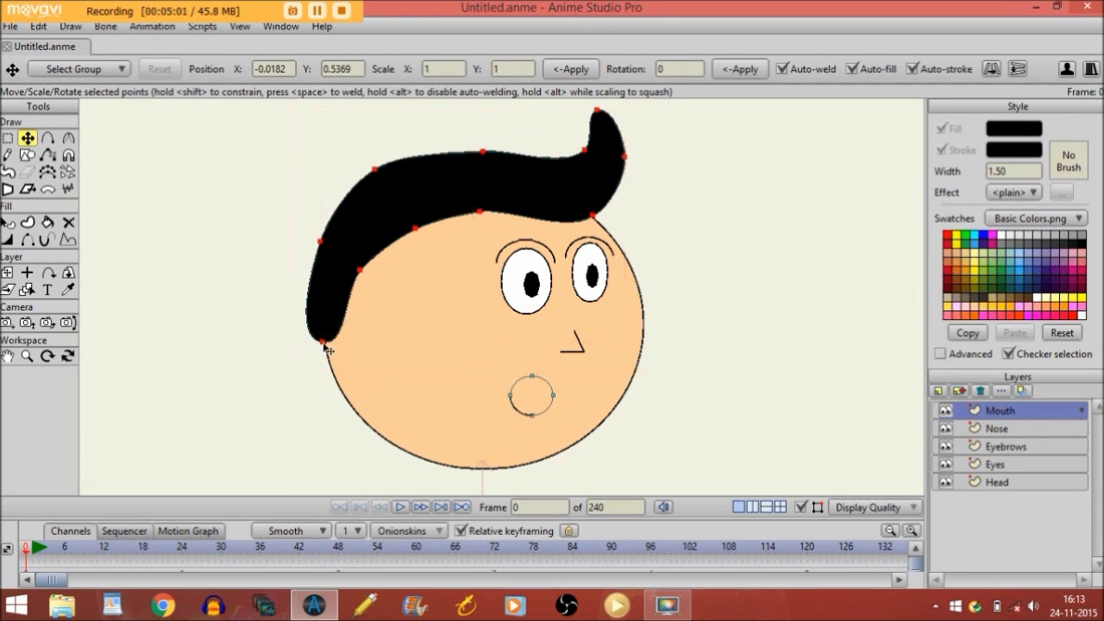
{"action": "left_click", "coordinate": [68, 138]}
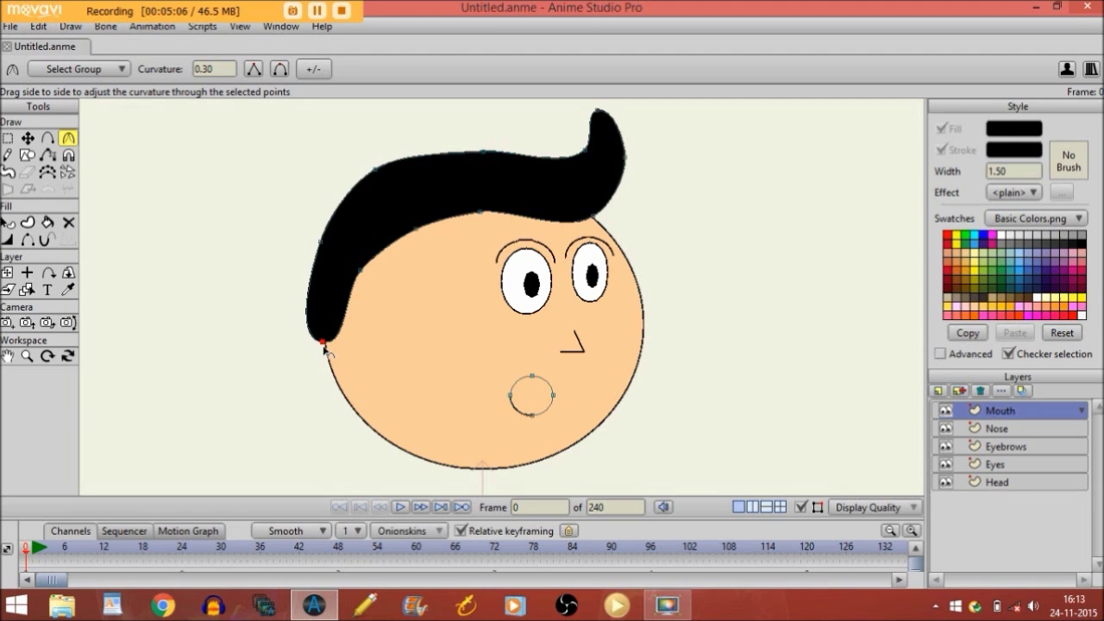
{"action": "left_click_drag", "start_coordinate": [309, 346], "coordinate": [129, 350]}
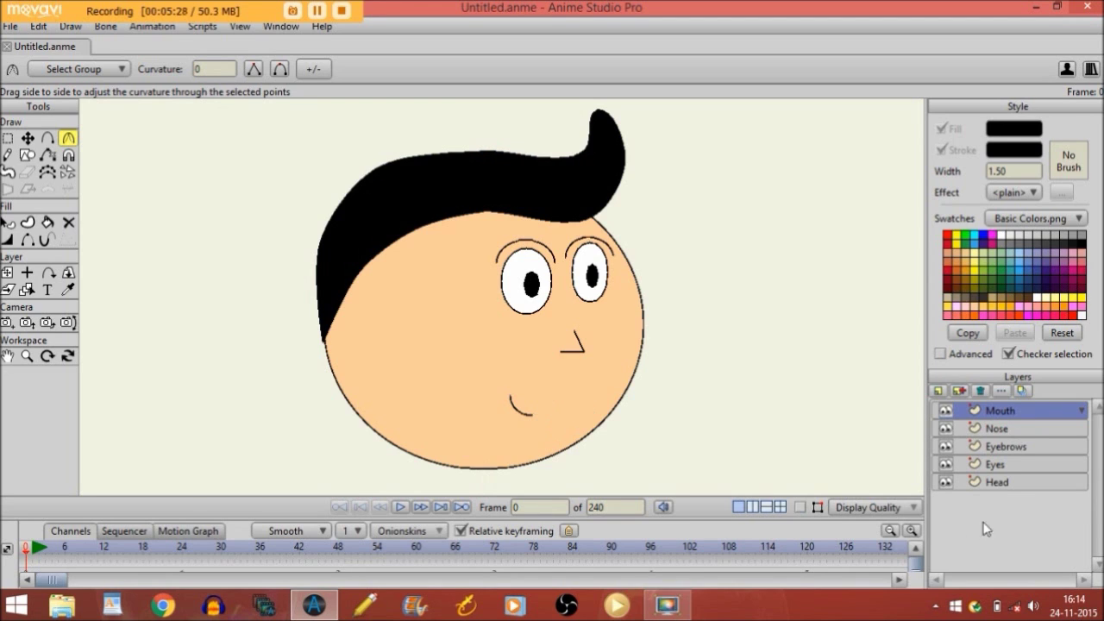
{"action": "left_click", "coordinate": [801, 508]}
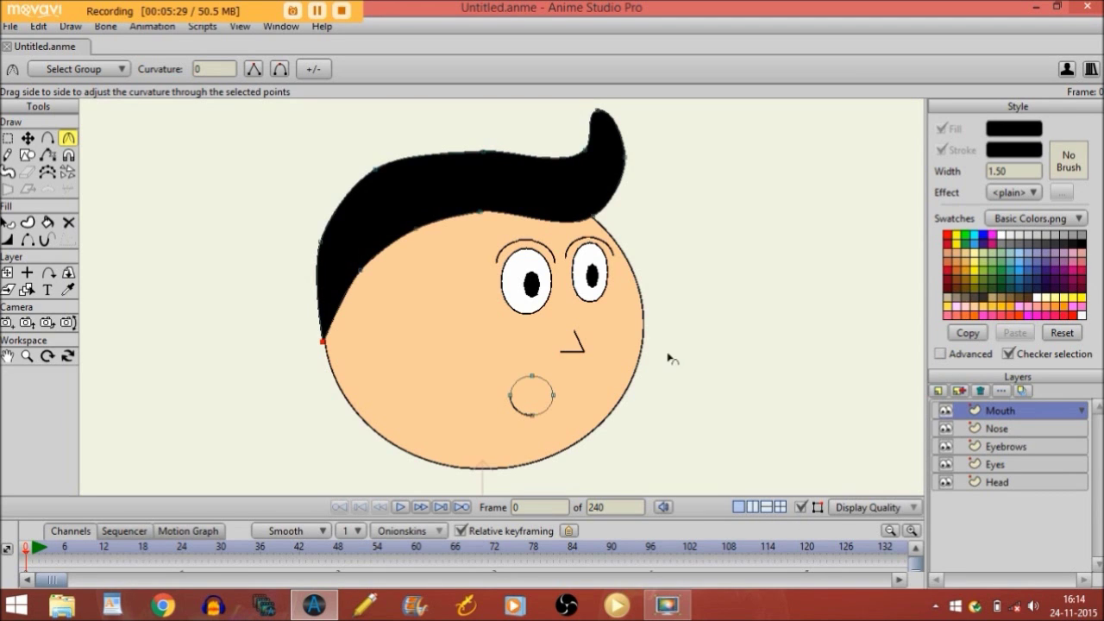
- Select the entire hair shape and cut it from the Mouth layer
{"action": "left_click", "coordinate": [28, 138]}
{"action": "double_click", "coordinate": [408, 187]}
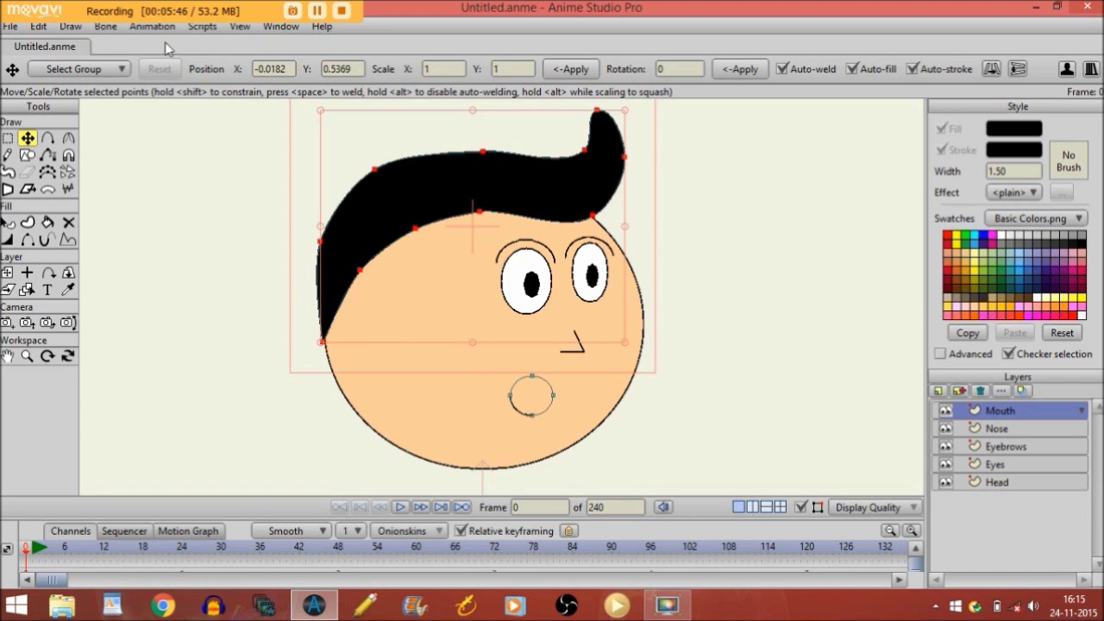
{"action": "left_click", "coordinate": [39, 26]}
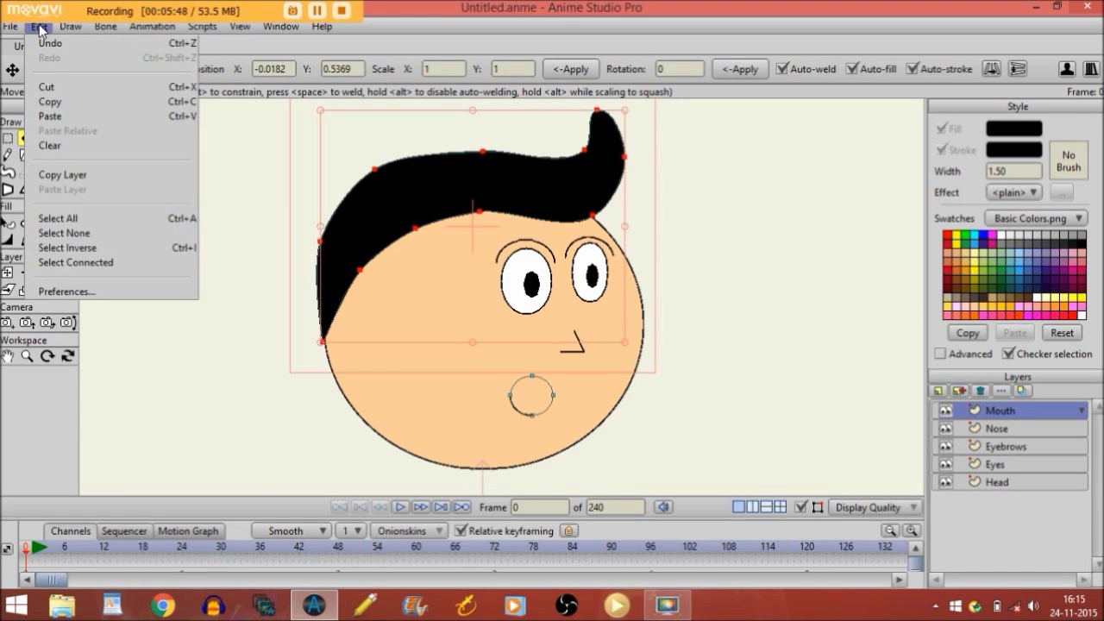
{"action": "left_click", "coordinate": [45, 87]}
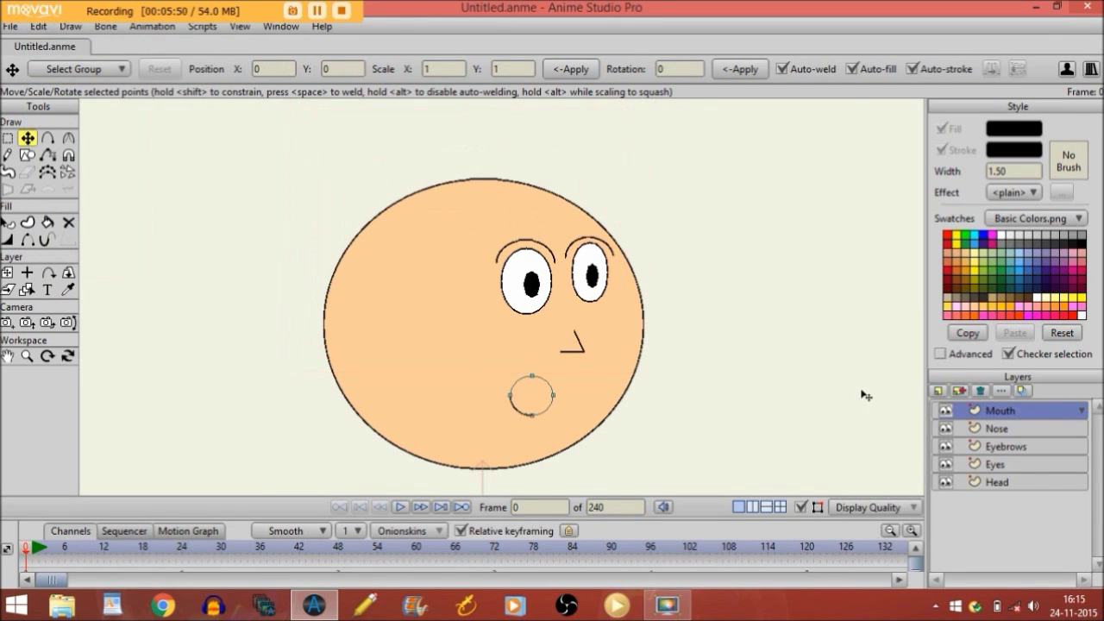
- Add a vector layer named Hair above the Mouth layer and paste the cut hair shape into it
{"action": "left_click", "coordinate": [940, 391]}
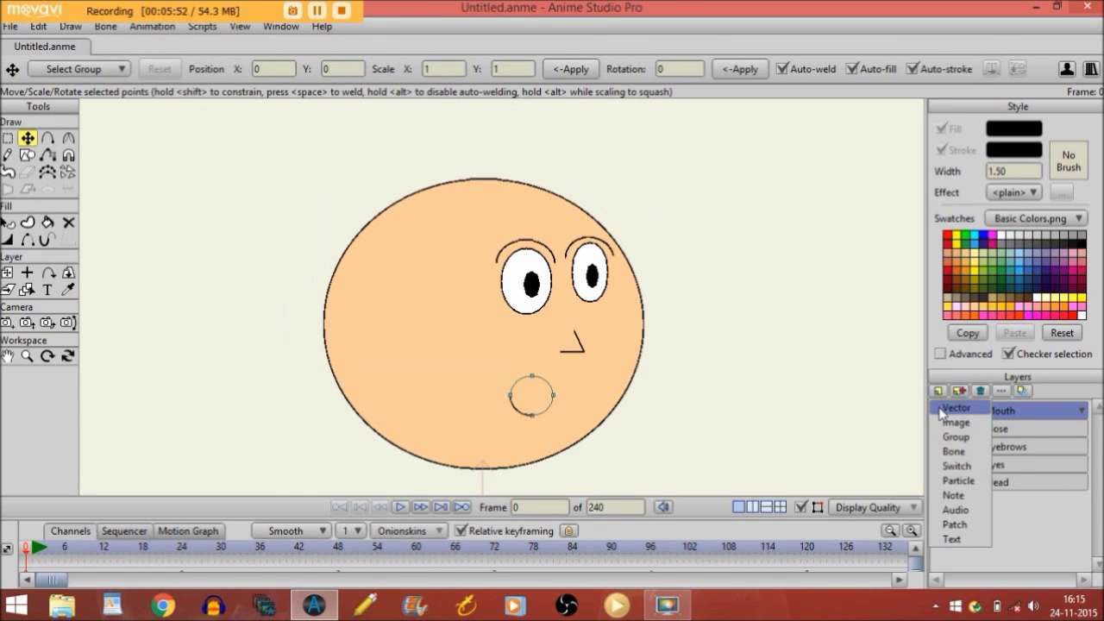
{"action": "left_click", "coordinate": [952, 408]}
{"action": "type", "text": "Ha"}
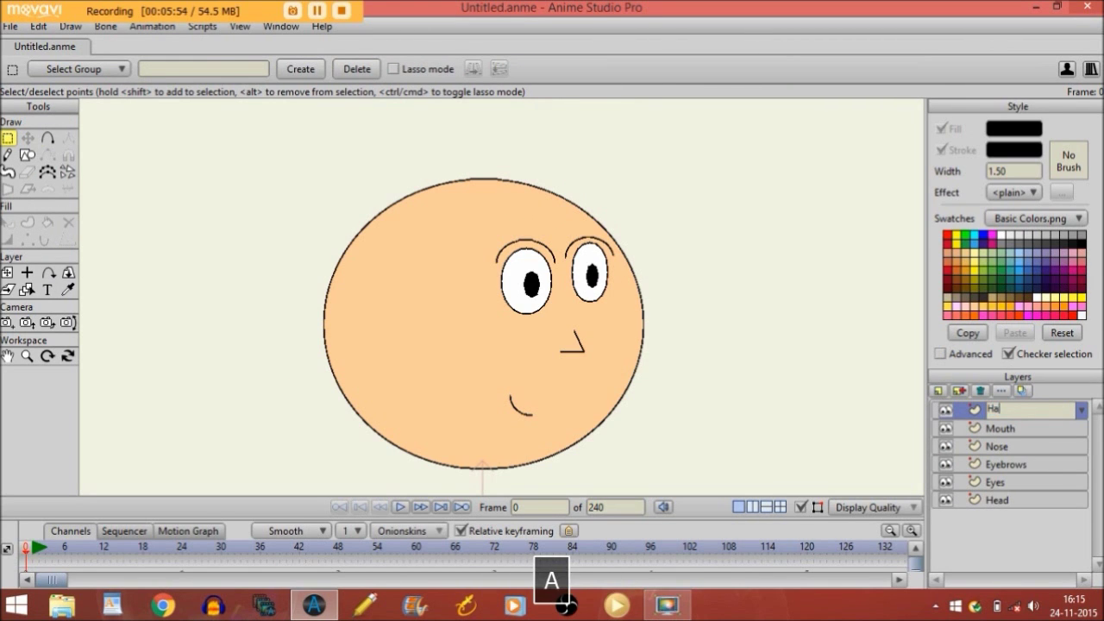
{"action": "type", "text": "ir"}
{"action": "key", "text": "Return"}
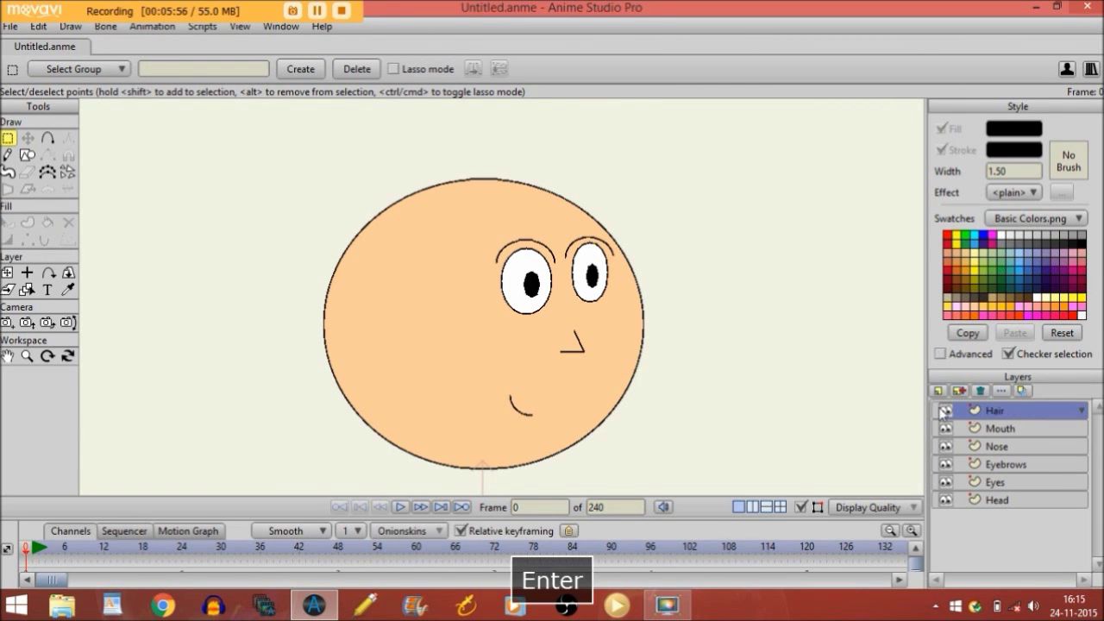
{"action": "left_click", "coordinate": [38, 27]}
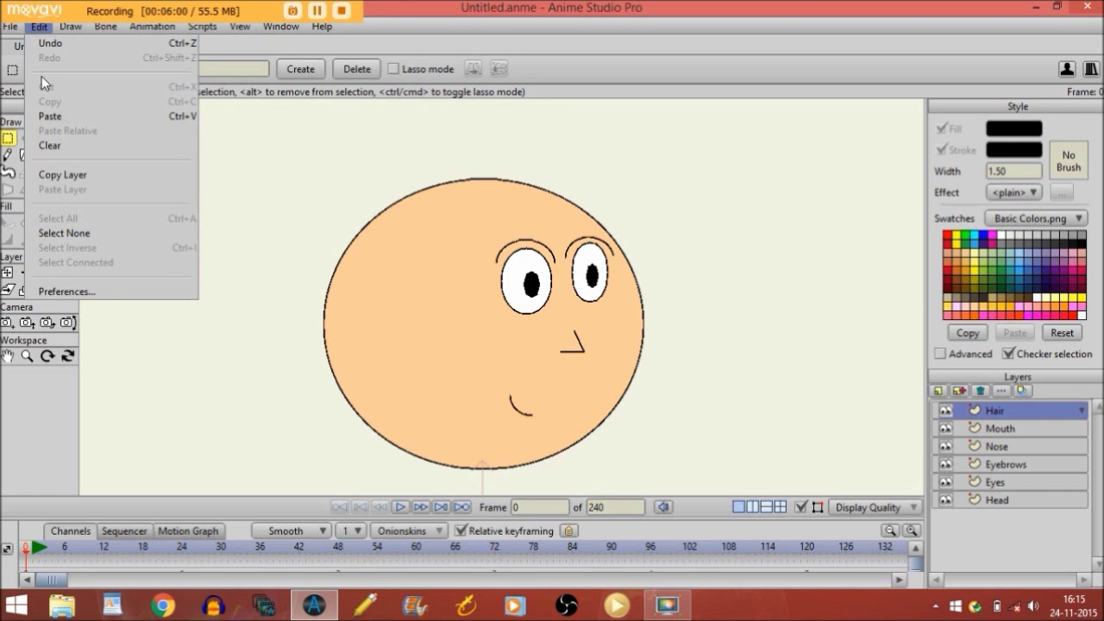
{"action": "left_click", "coordinate": [52, 118]}
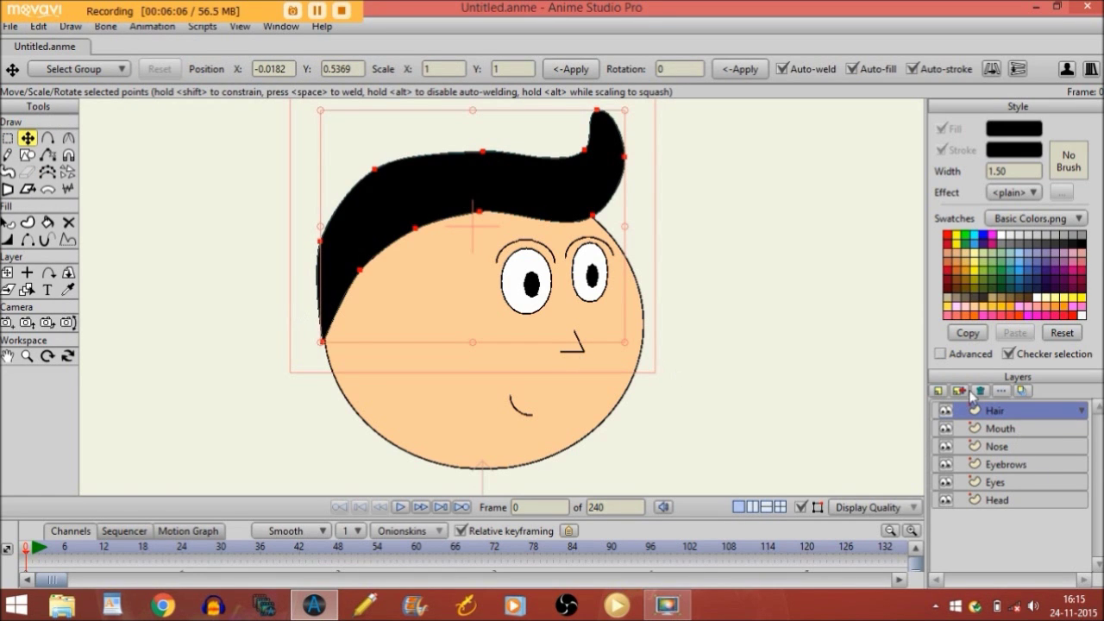
- Add a vector layer named Ear between the Mouth and Hair layers
{"action": "left_click", "coordinate": [973, 428]}
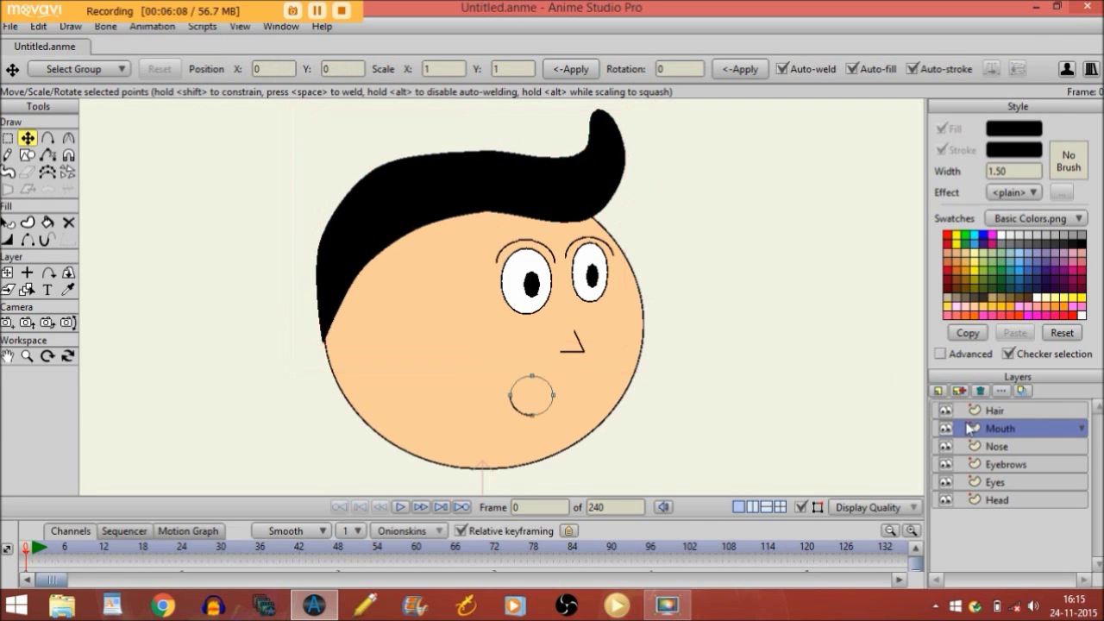
{"action": "left_click", "coordinate": [939, 391]}
{"action": "left_click", "coordinate": [944, 409]}
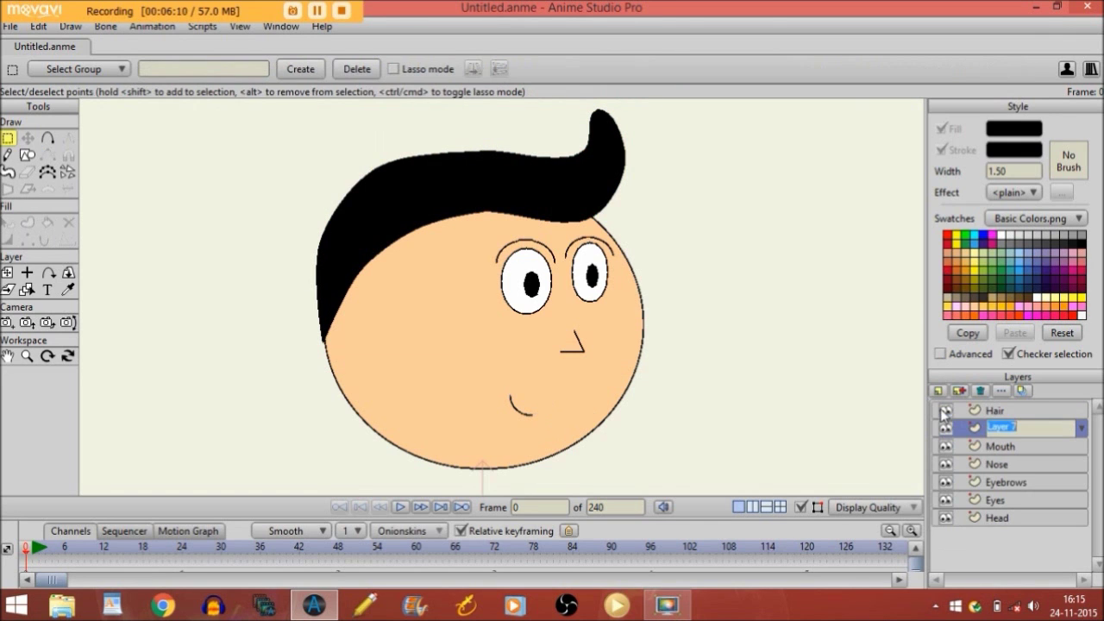
{"action": "type", "text": "Ear"}
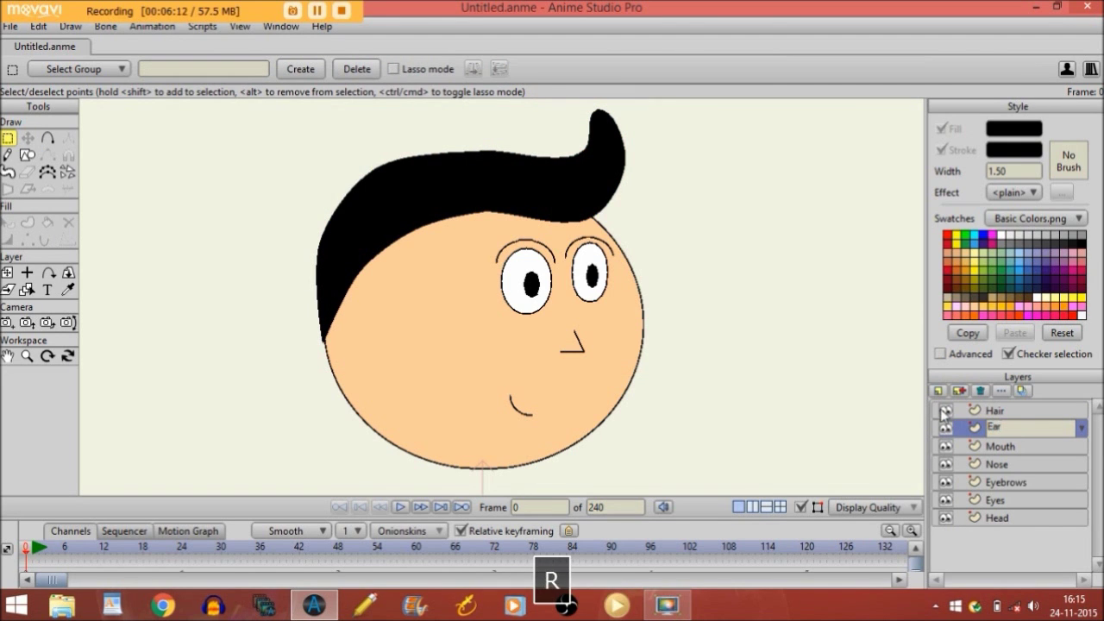
{"action": "key", "text": "Return"}
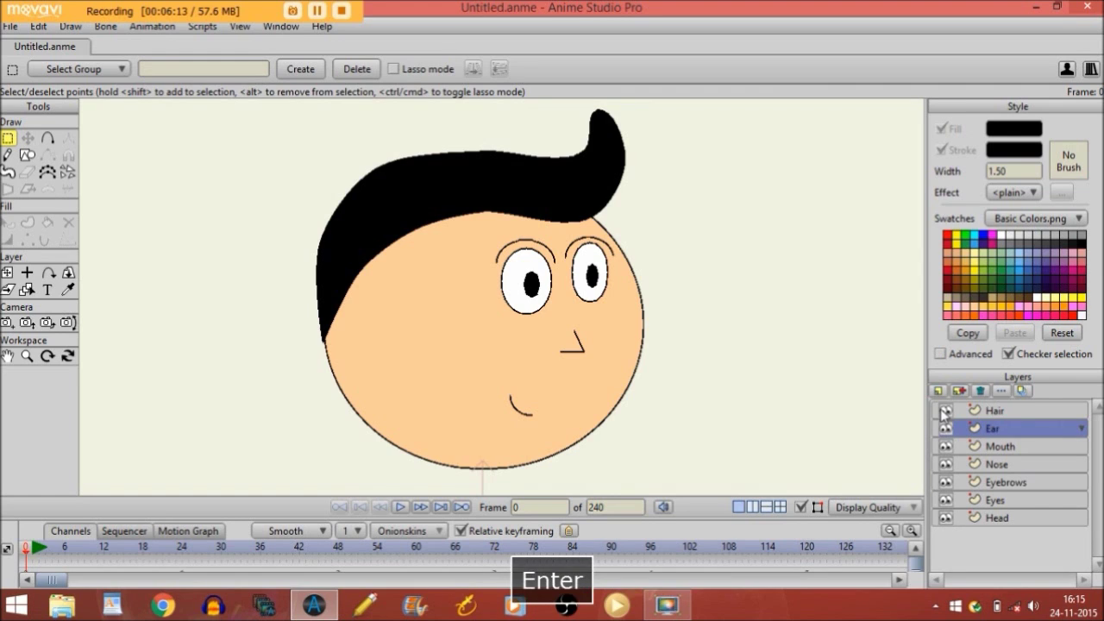
- Draw an unfilled circle on the face below the hair at the back, with a smaller concentric circle inside it, for the ear
{"action": "left_click", "coordinate": [28, 154]}
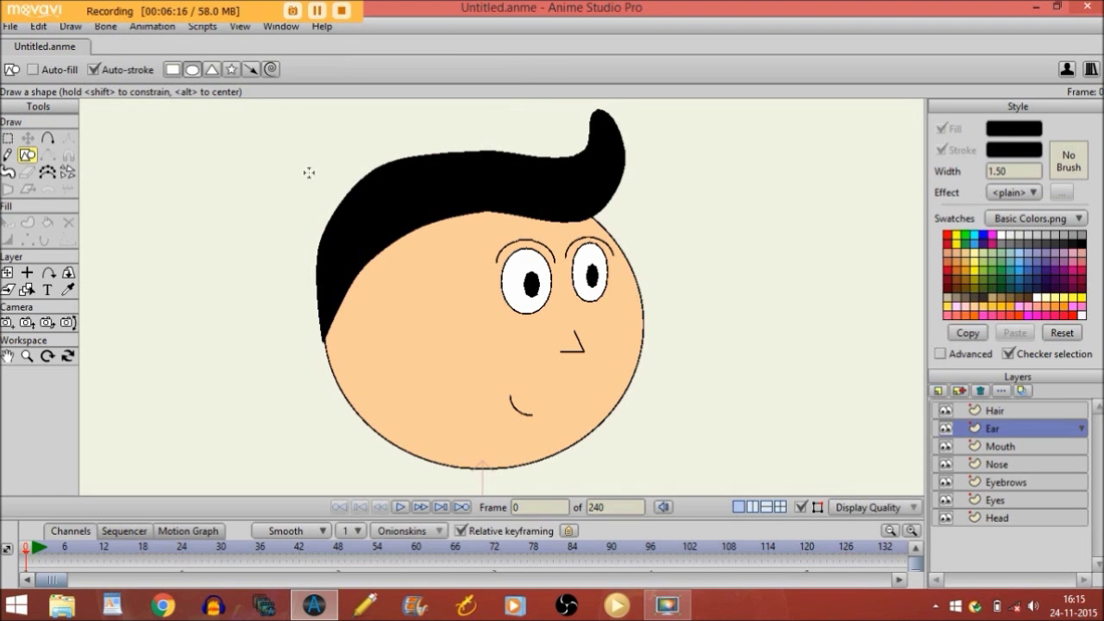
{"action": "left_click_drag", "start_coordinate": [374, 290], "coordinate": [419, 335]}
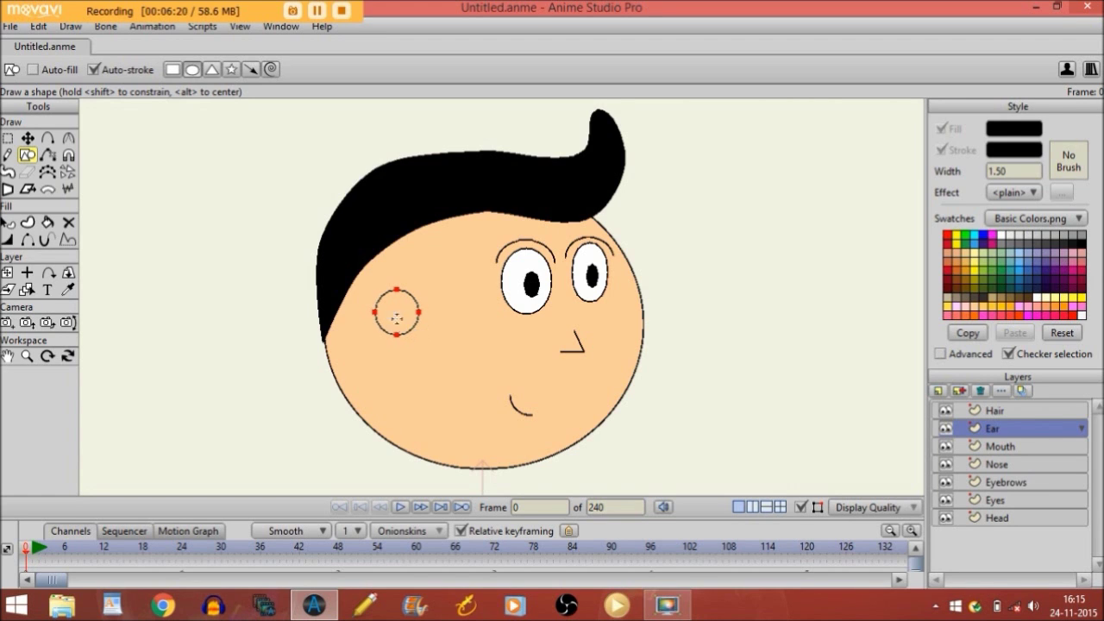
{"action": "left_click_drag", "start_coordinate": [384, 302], "coordinate": [406, 321]}
- Hide the front-facing edges of both ear circles so they form open arcs, and turn off the display of construction curves
{"action": "left_click", "coordinate": [28, 244]}
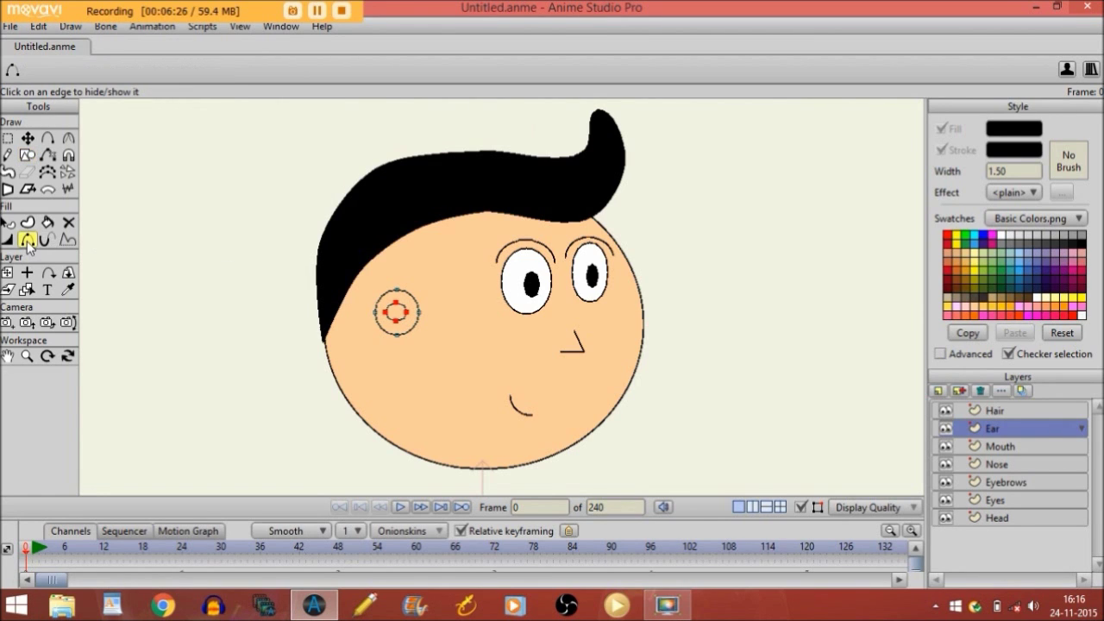
{"action": "left_click", "coordinate": [409, 296]}
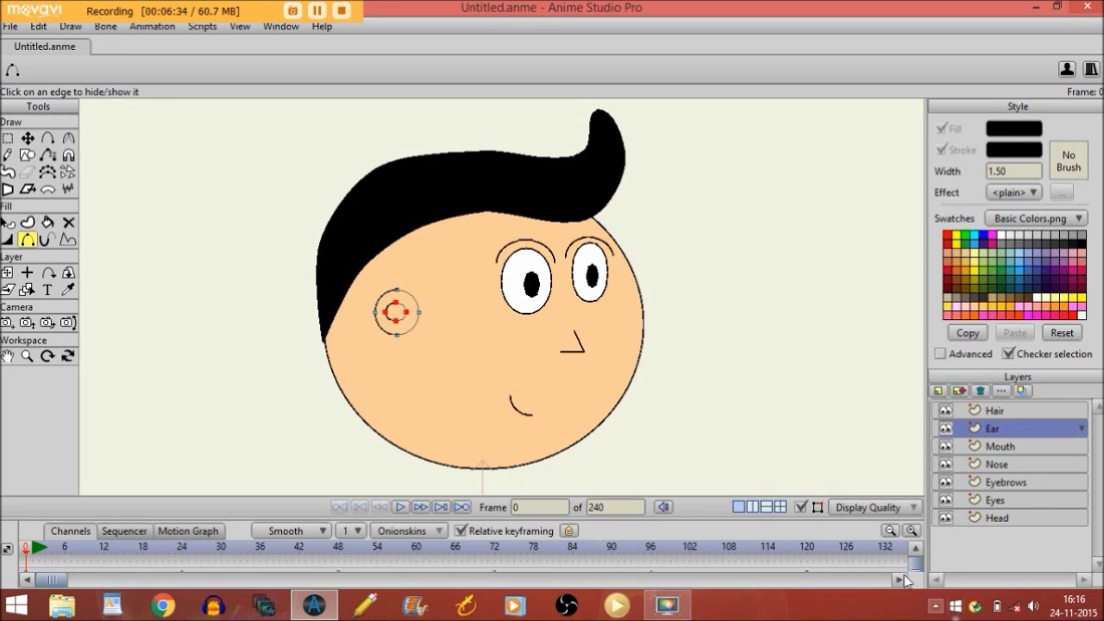
{"action": "left_click", "coordinate": [801, 507]}
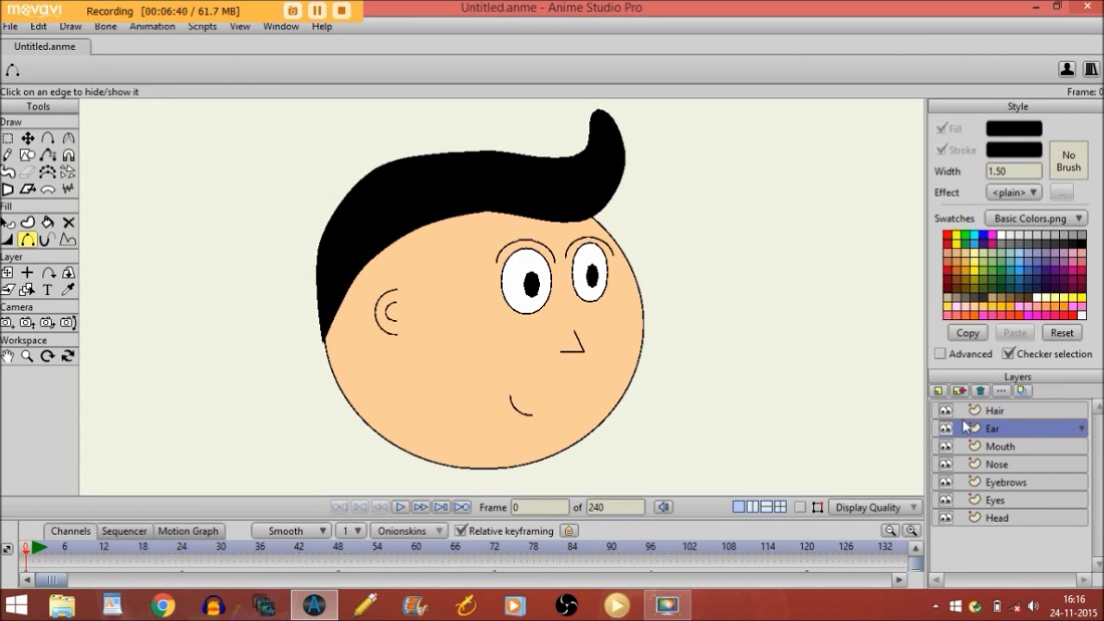
- Add a group layer named Head above the Hair layer
{"action": "left_click", "coordinate": [992, 409]}
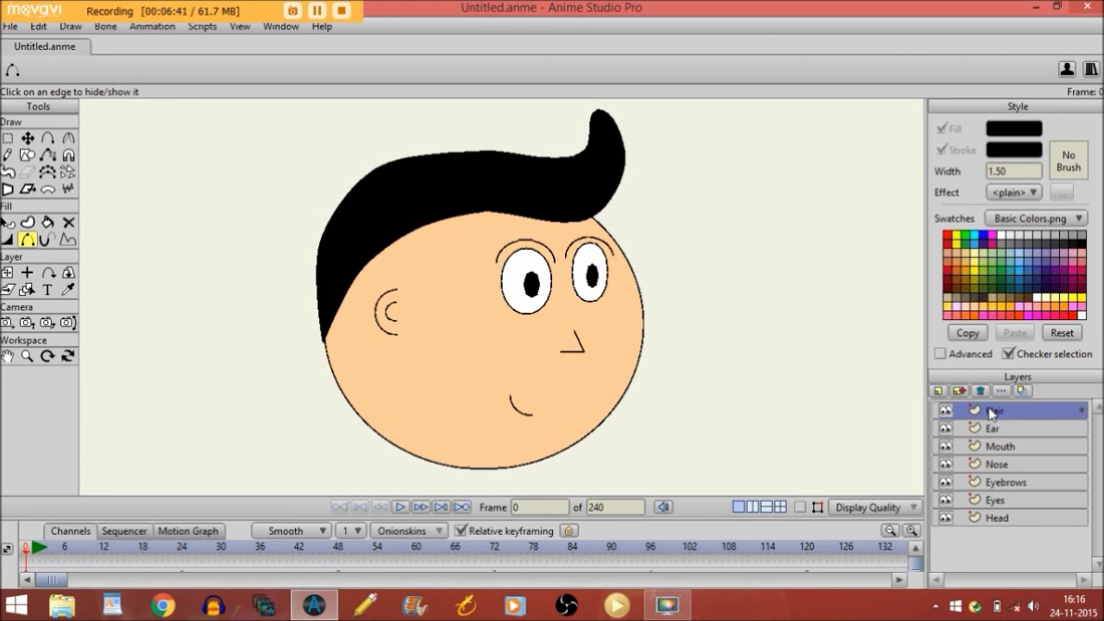
{"action": "left_click", "coordinate": [938, 391]}
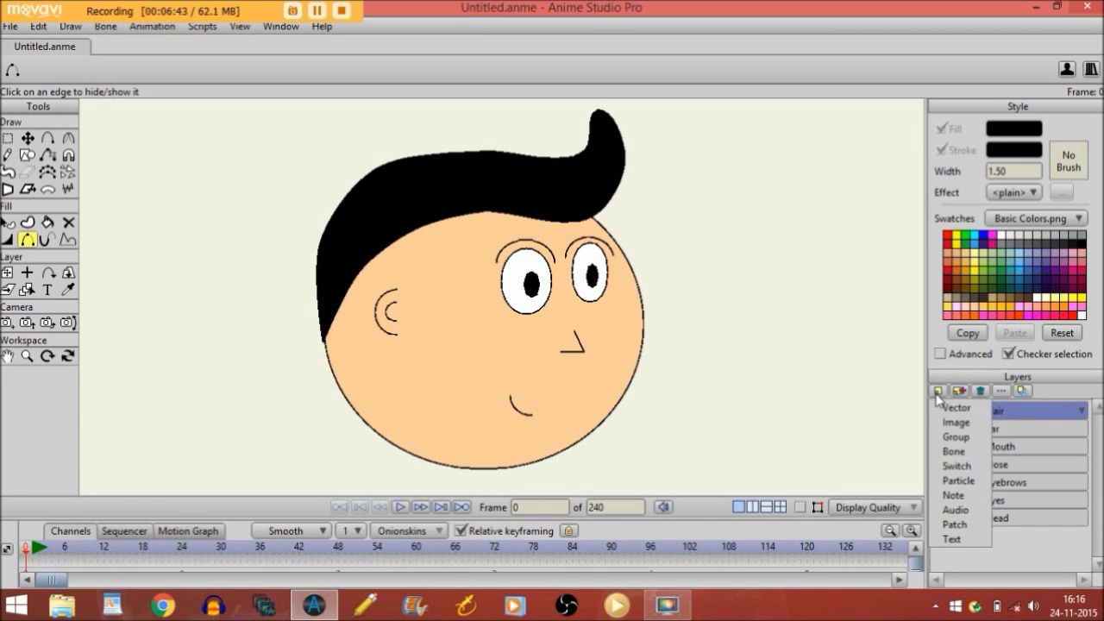
{"action": "left_click", "coordinate": [938, 437]}
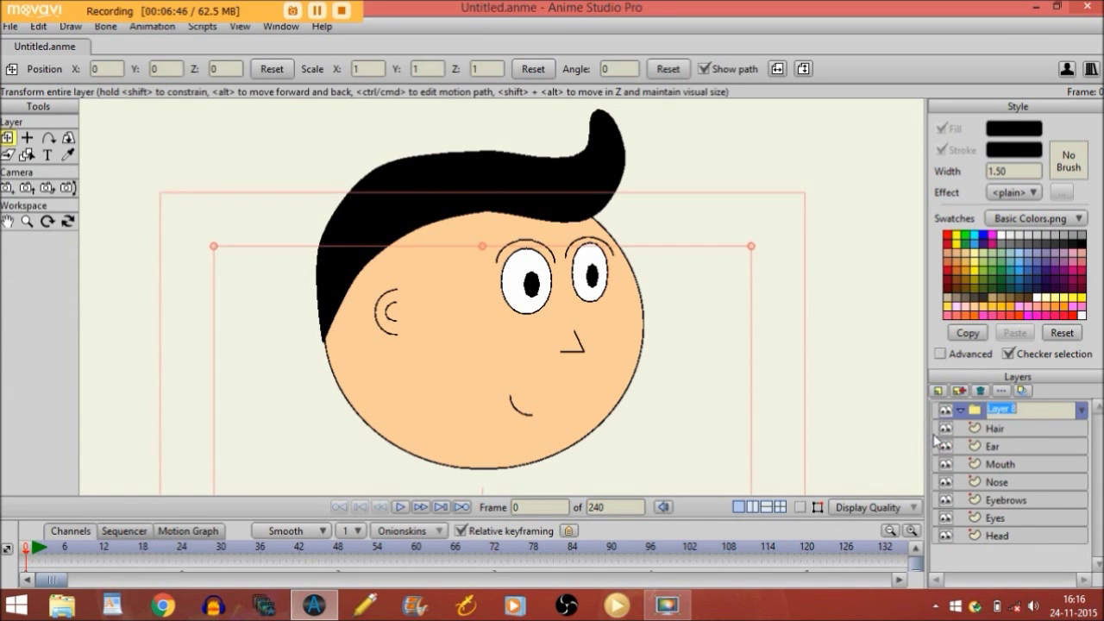
{"action": "key", "text": "Caps_Lock"}
{"action": "type", "text": "Head"}
{"action": "key", "text": "Return"}
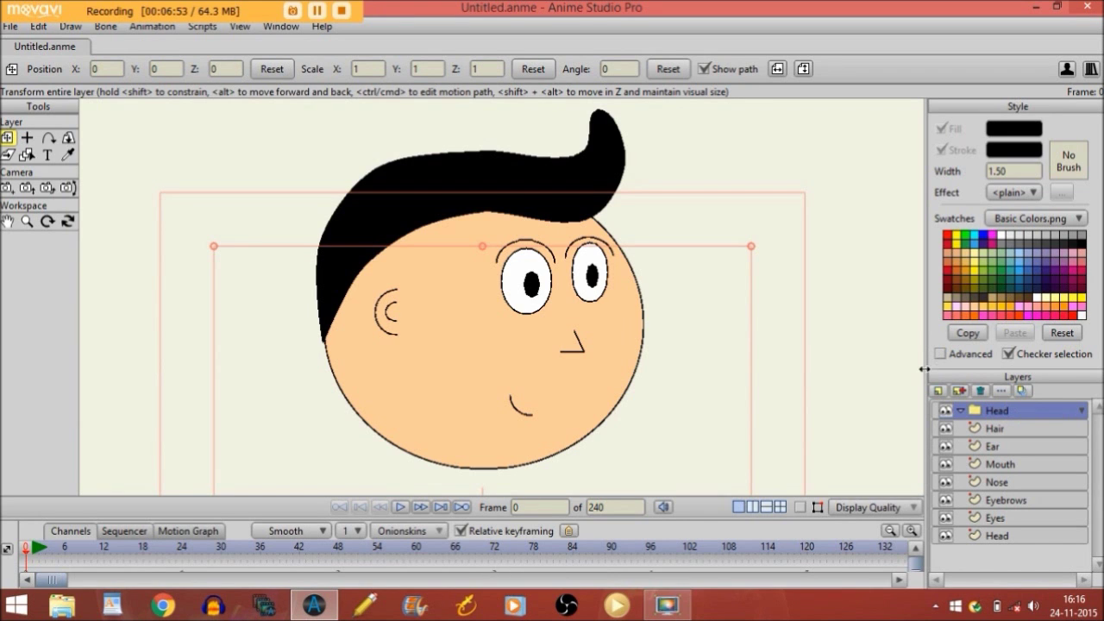
- Move all the vector layers from Hair down to Head into the Head group, and shift the group to about X 0.0409, Y 0.0318
{"action": "left_click", "coordinate": [993, 431]}
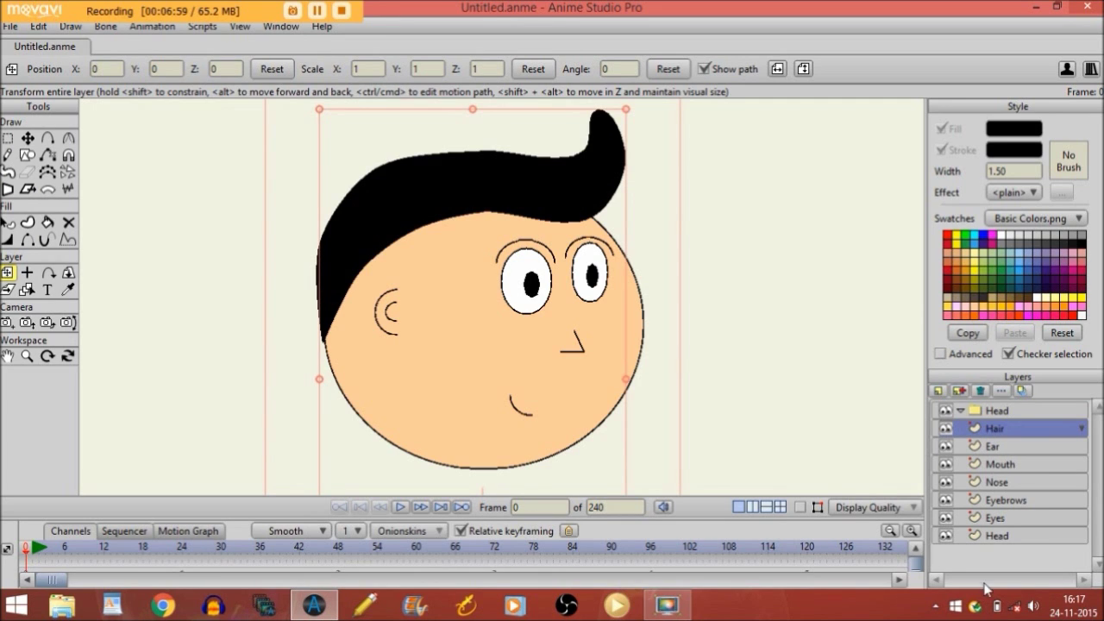
{"action": "left_click", "coordinate": [1008, 538], "text": "shift"}
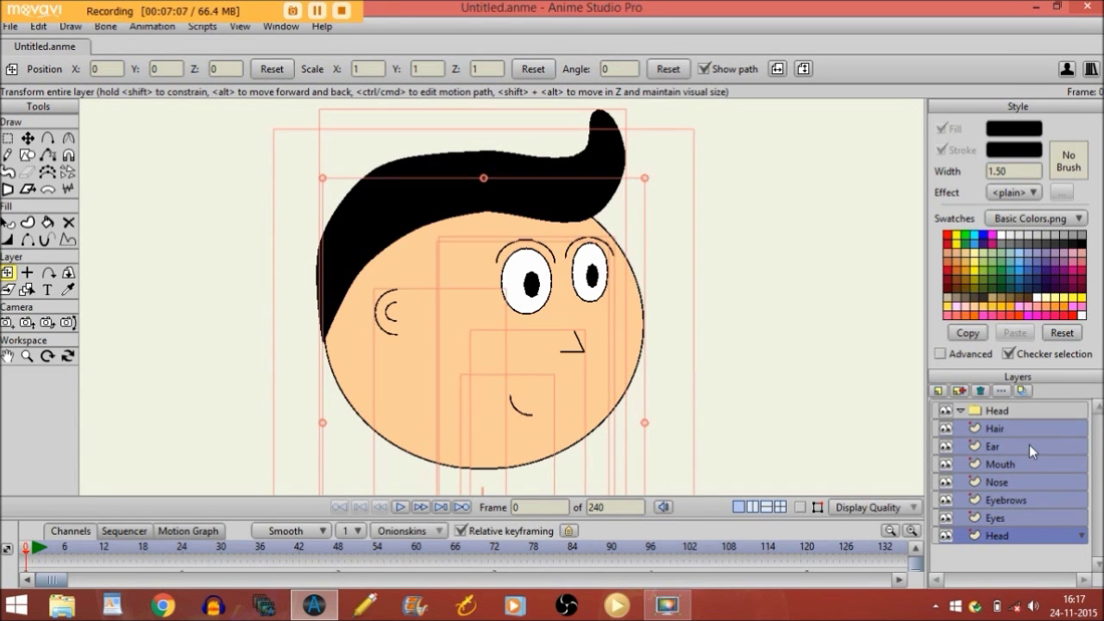
{"action": "left_click_drag", "start_coordinate": [996, 434], "coordinate": [1005, 415]}
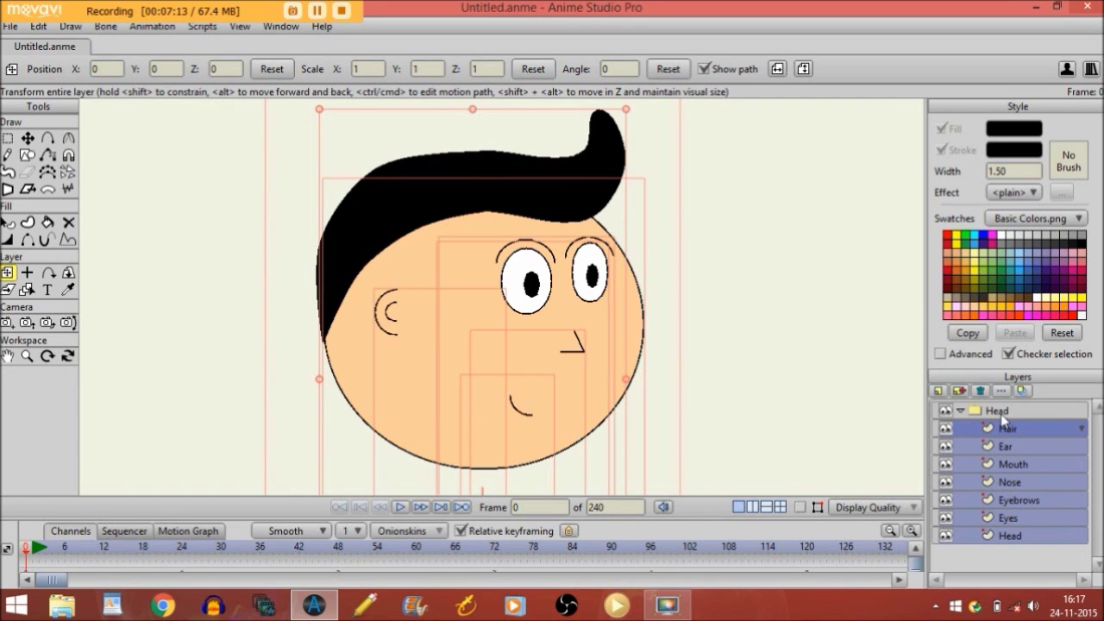
{"action": "left_click", "coordinate": [1000, 412]}
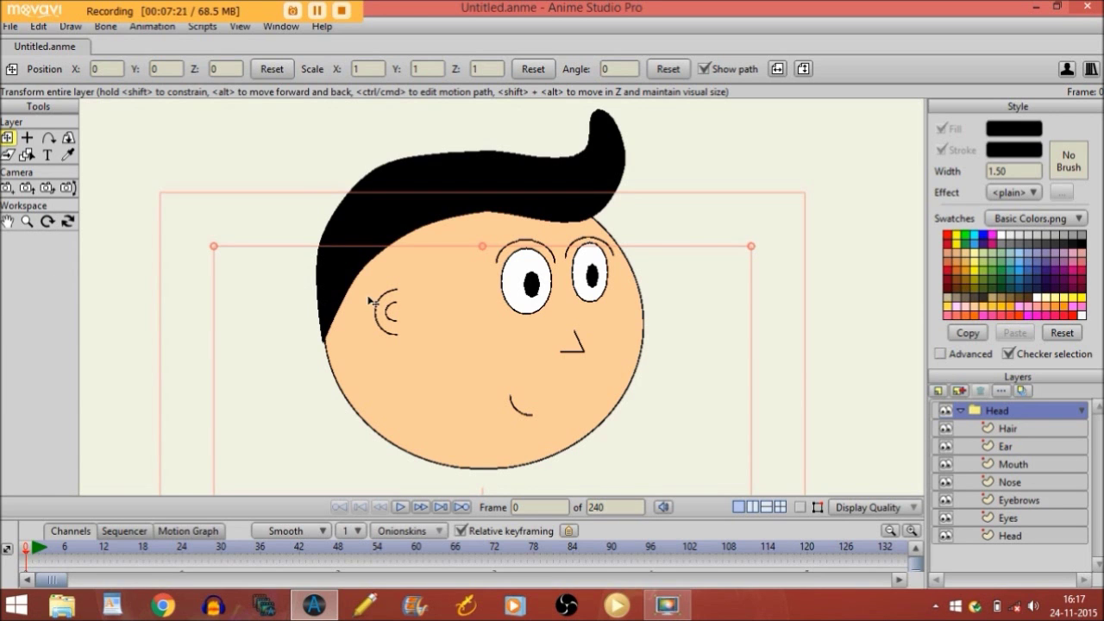
{"action": "left_click_drag", "start_coordinate": [547, 360], "coordinate": [566, 337]}
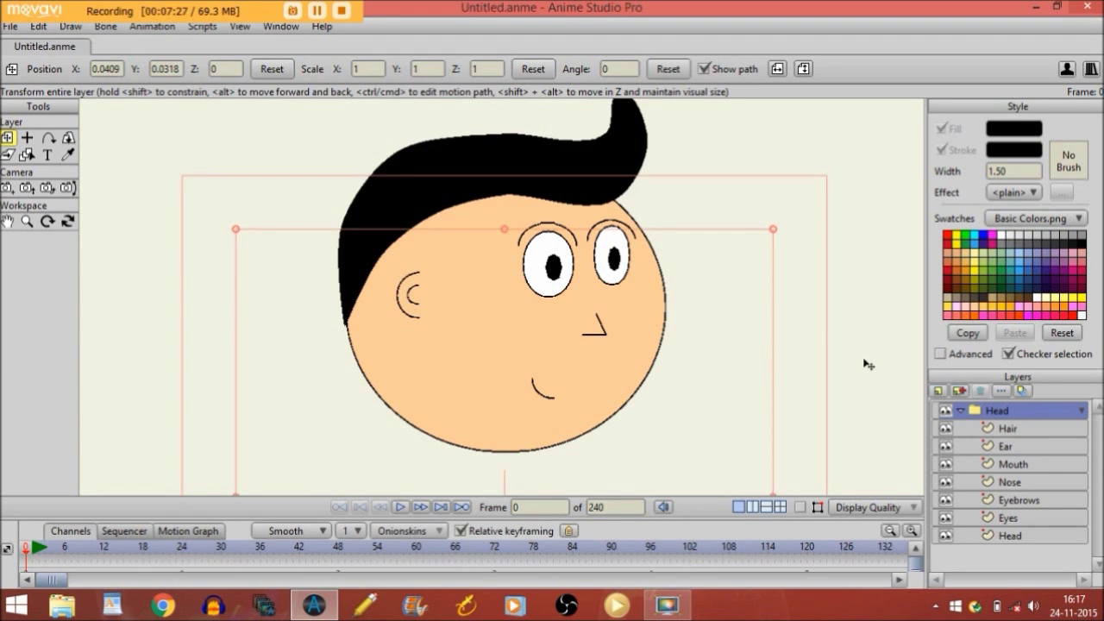
{"action": "left_click", "coordinate": [1006, 434]}
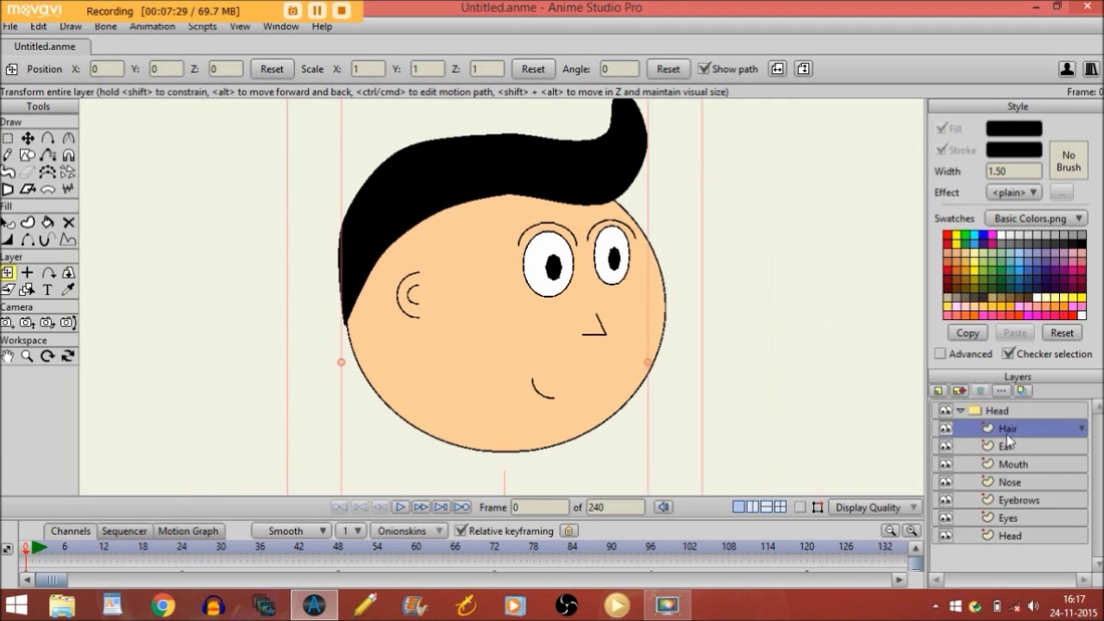
{"action": "left_click_drag", "start_coordinate": [429, 188], "coordinate": [466, 138]}
{"action": "key", "text": "ctrl+z"}
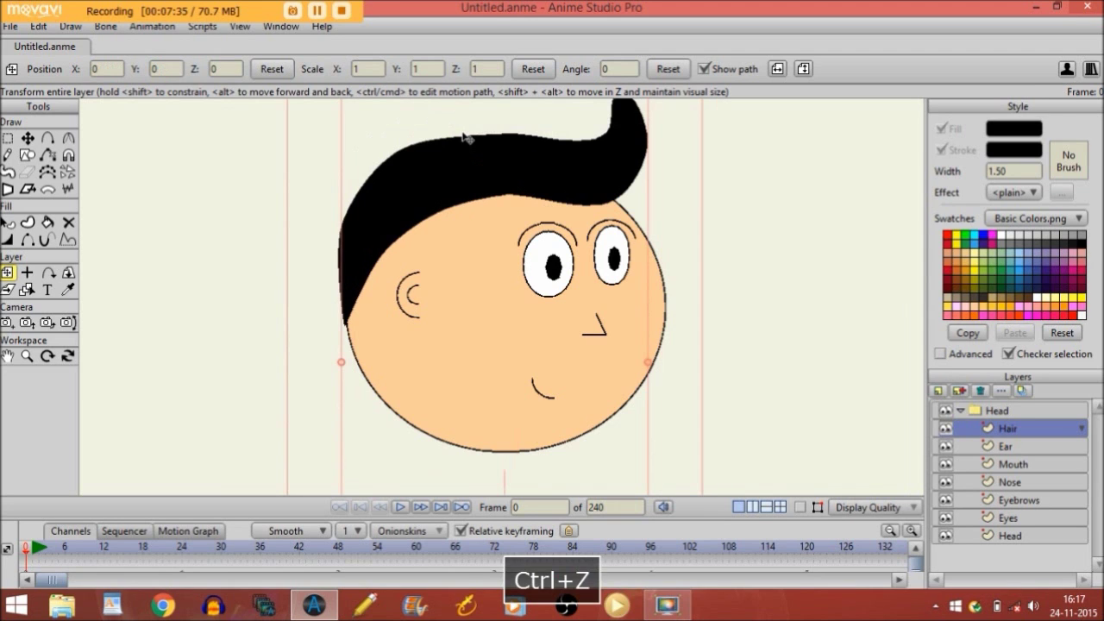
{"action": "key", "text": "ctrl+z"}
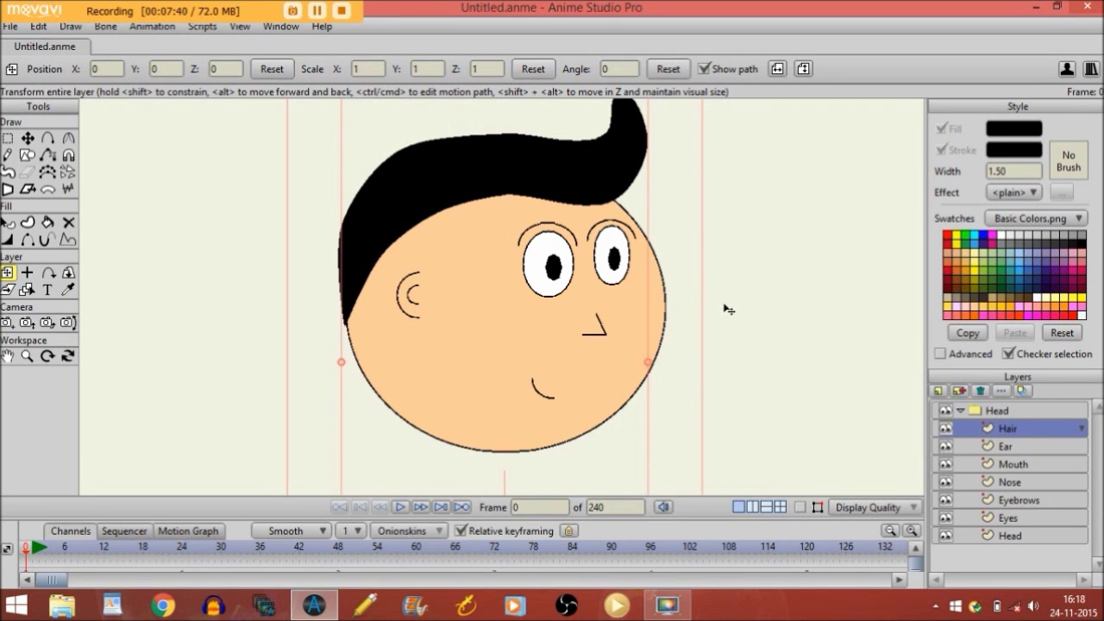
- Collapse the Head group and add a vector layer named Neck above it
{"action": "left_click", "coordinate": [962, 413]}
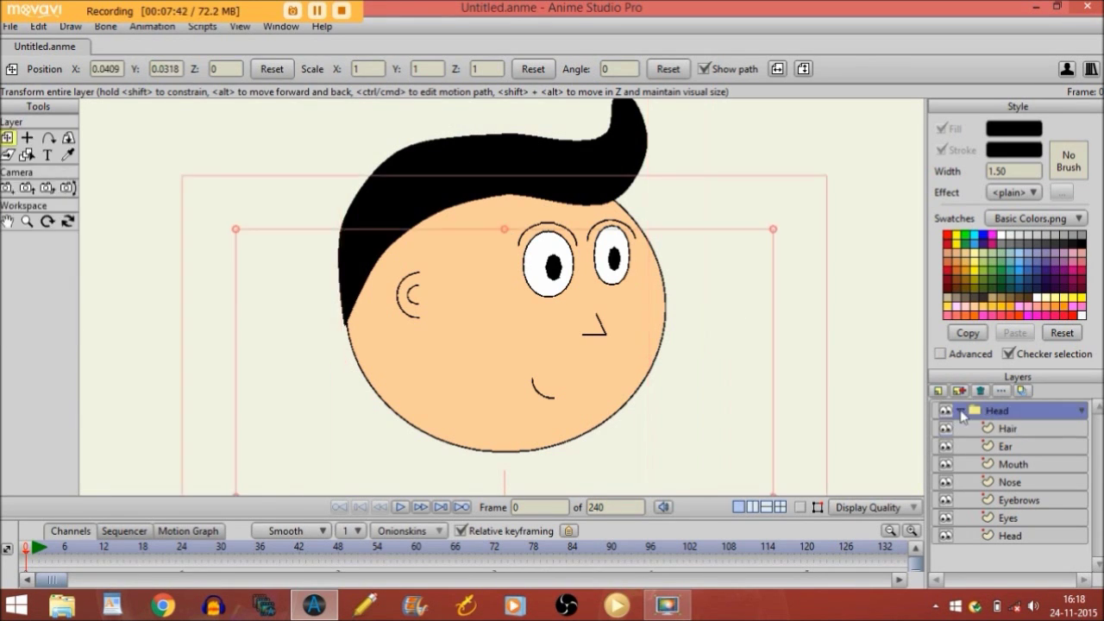
{"action": "left_click", "coordinate": [962, 412]}
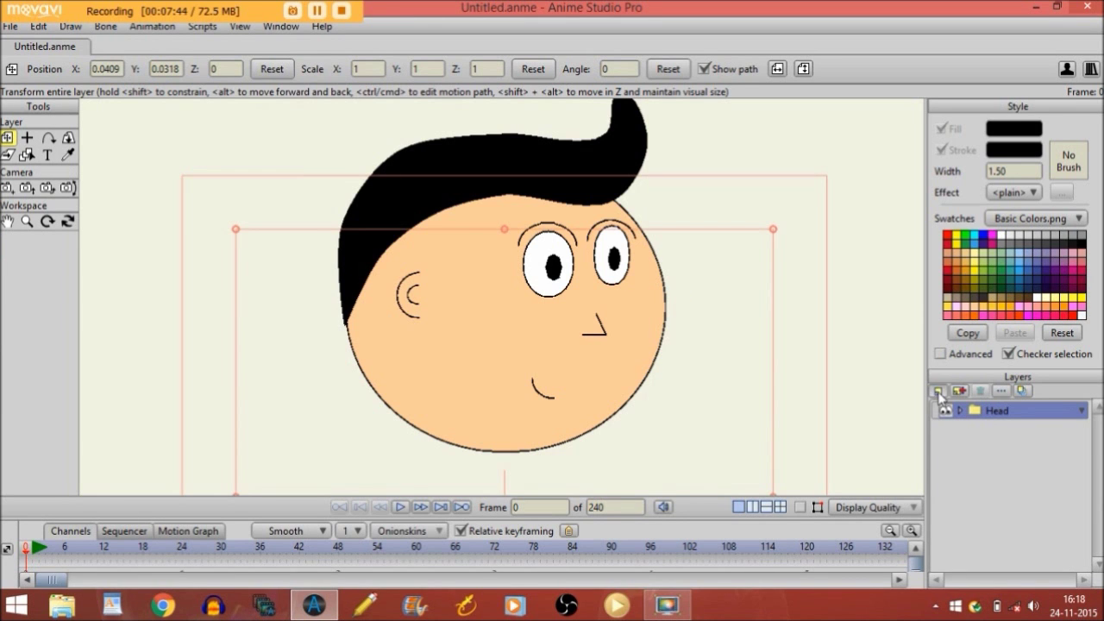
{"action": "left_click", "coordinate": [939, 392]}
{"action": "left_click", "coordinate": [943, 407]}
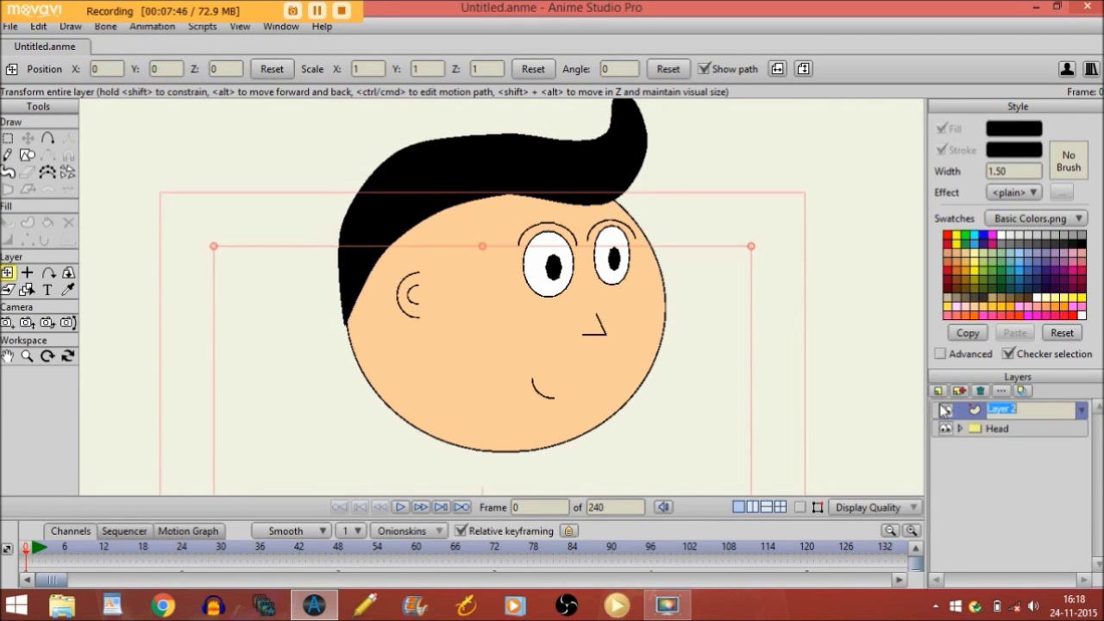
{"action": "key", "text": "Caps_Lock"}
{"action": "type", "text": "Neck"}
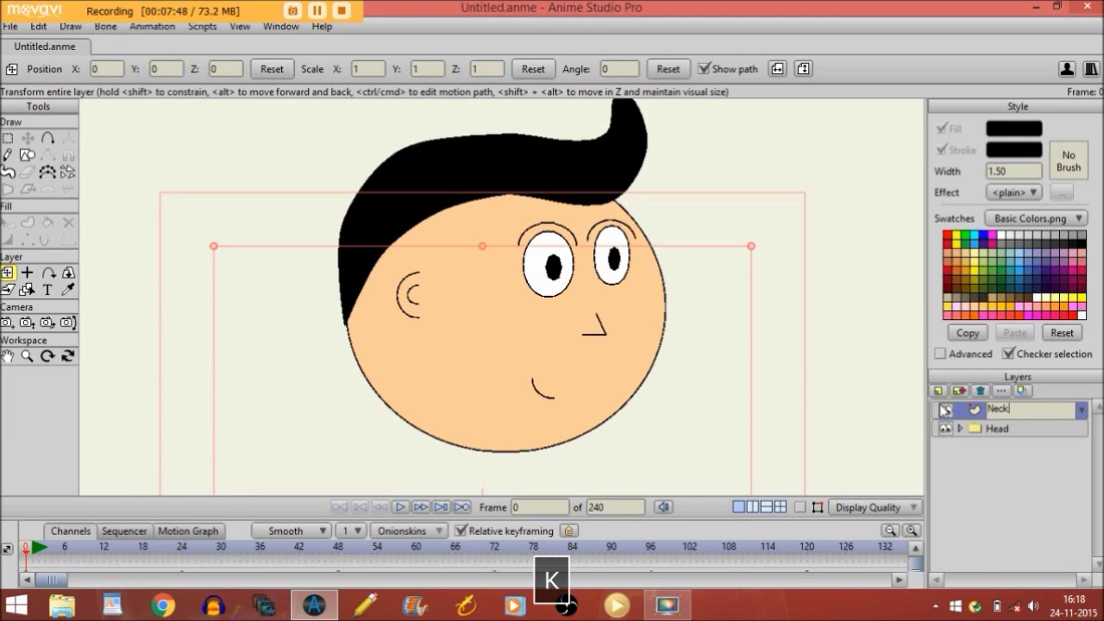
{"action": "key", "text": "Return"}
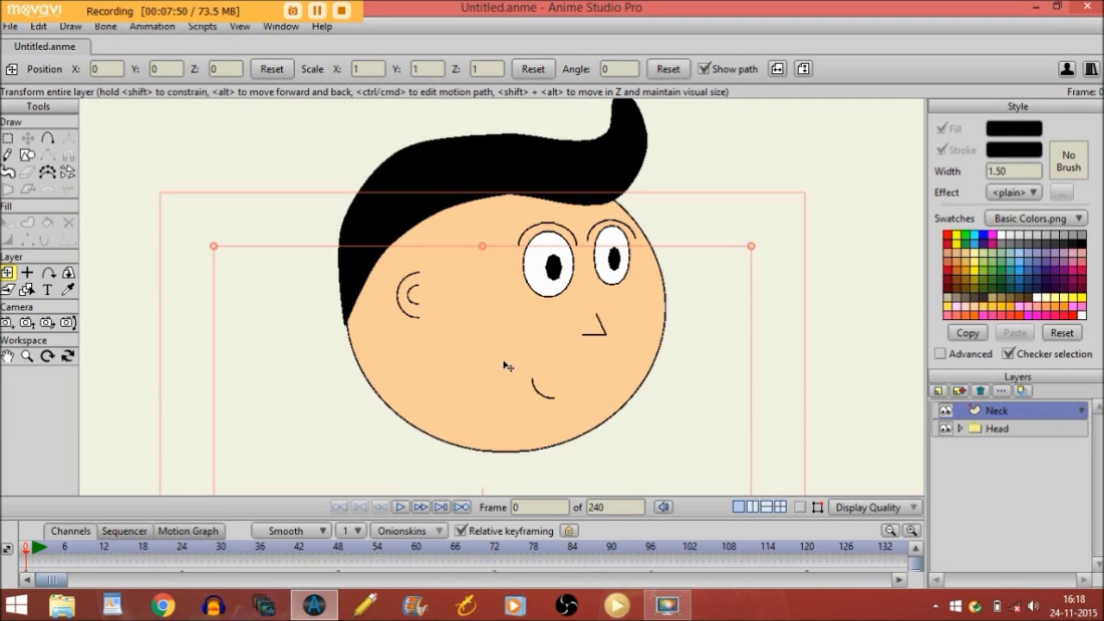
- Draw an auto-filled rectangular neck under the chin using the face's sampled skin style, and move the Neck layer below the Head group
{"action": "left_click", "coordinate": [69, 290]}
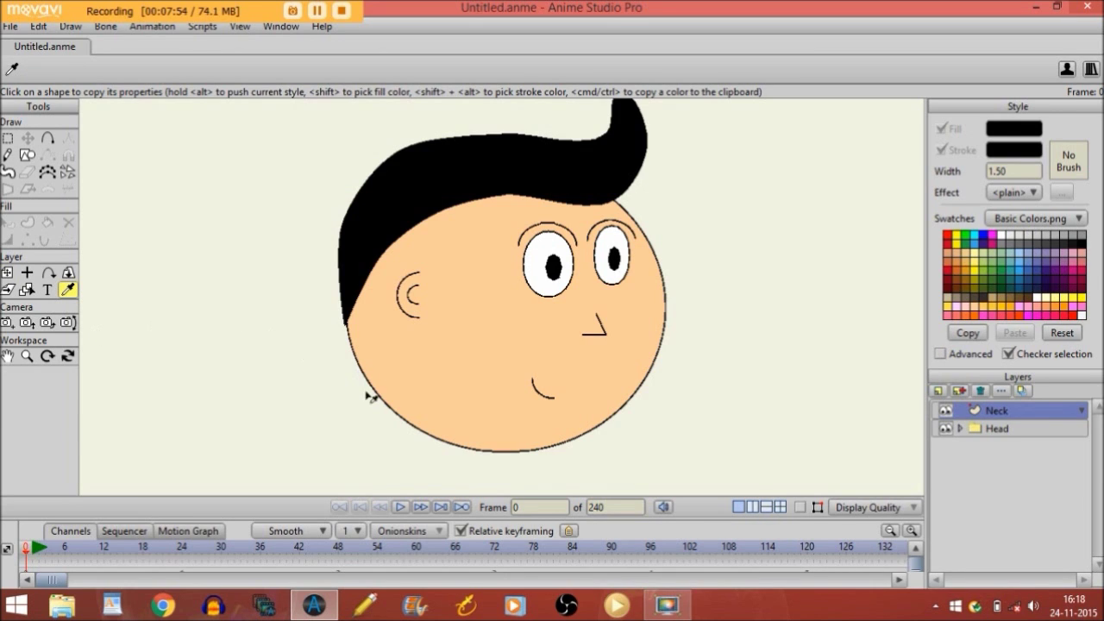
{"action": "left_click", "coordinate": [477, 286]}
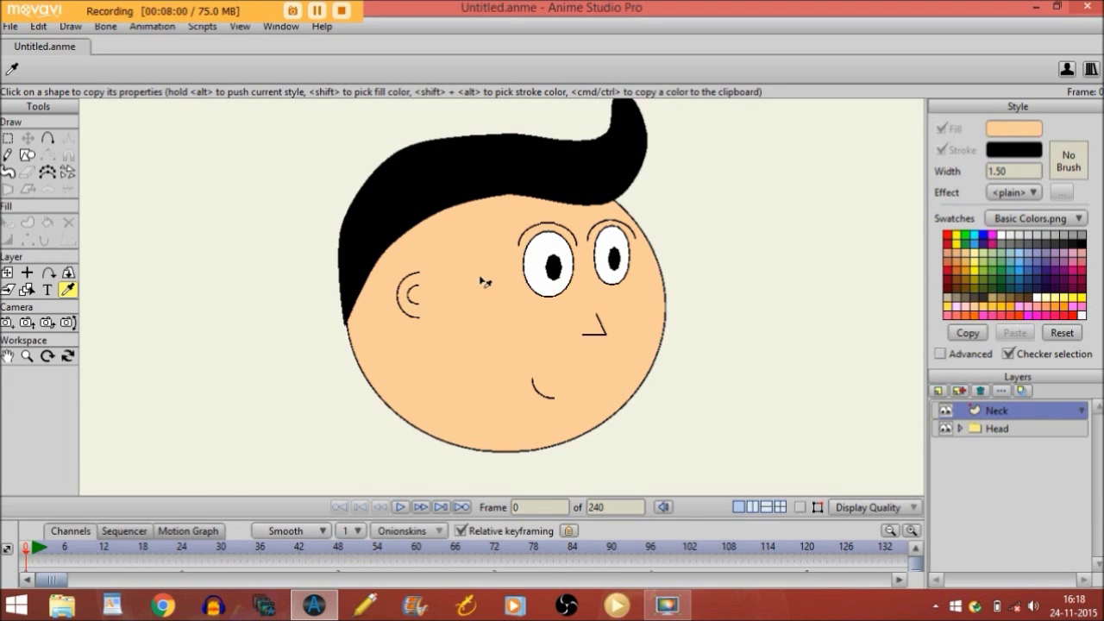
{"action": "left_click", "coordinate": [28, 156]}
{"action": "left_click", "coordinate": [32, 70]}
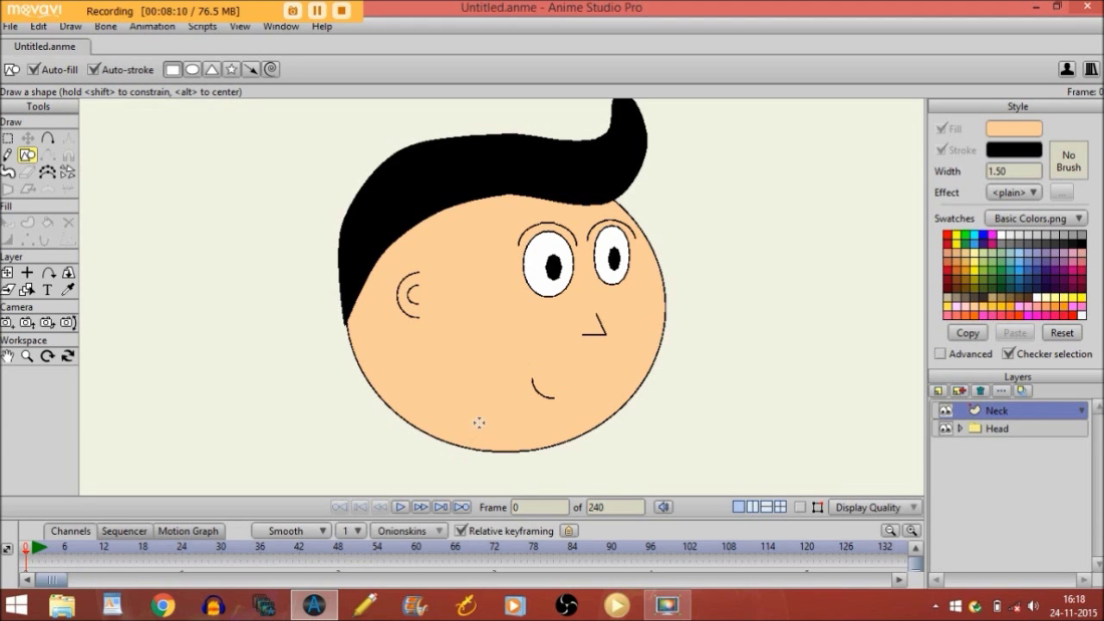
{"action": "left_click_drag", "start_coordinate": [474, 423], "coordinate": [546, 480]}
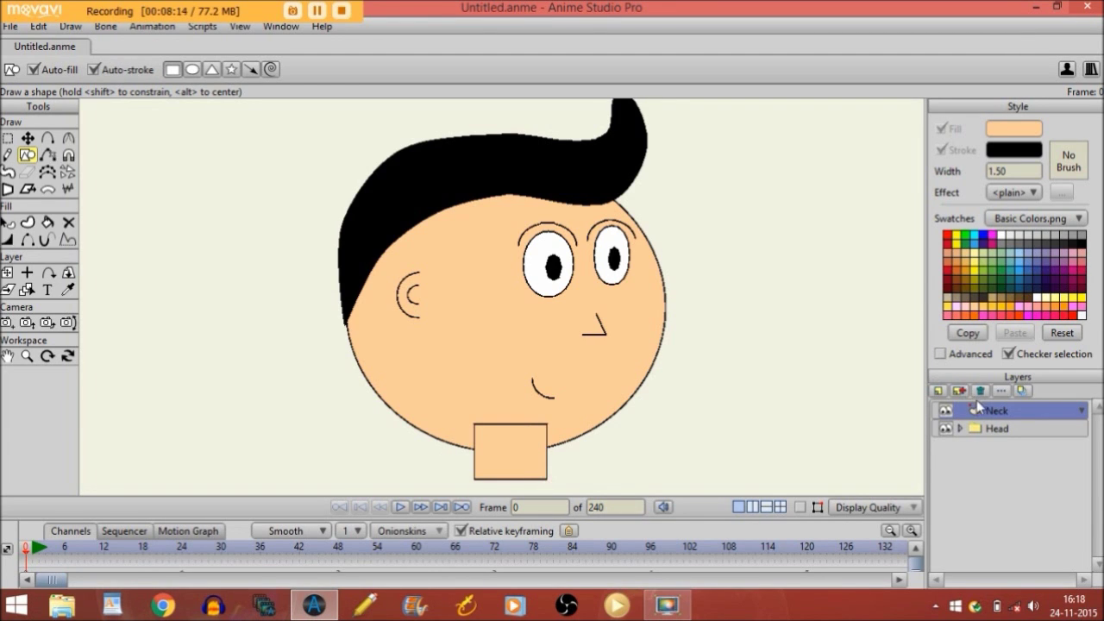
{"action": "left_click_drag", "start_coordinate": [979, 412], "coordinate": [981, 442]}
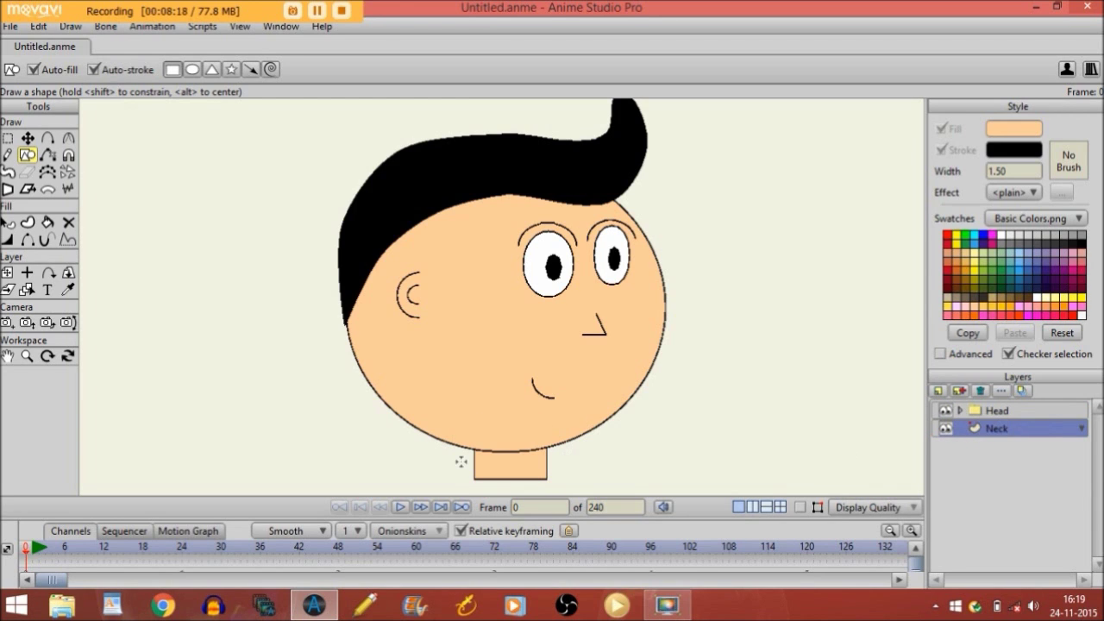
- Add a vector layer named Body between the Head group and the Neck layer, leaving room in view below the neck
{"action": "left_click", "coordinate": [7, 355]}
{"action": "left_click_drag", "start_coordinate": [405, 367], "coordinate": [384, 278]}
{"action": "left_click", "coordinate": [26, 355]}
{"action": "left_click_drag", "start_coordinate": [416, 362], "coordinate": [258, 323]}
{"action": "left_click_drag", "start_coordinate": [511, 337], "coordinate": [451, 308]}
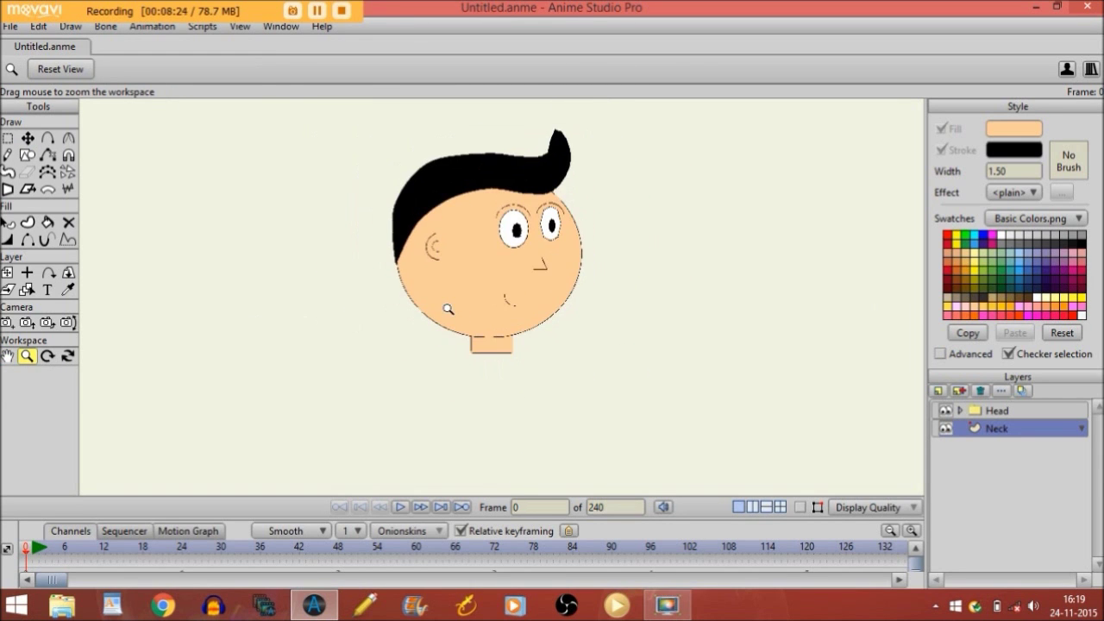
{"action": "left_click", "coordinate": [8, 356]}
{"action": "left_click_drag", "start_coordinate": [407, 337], "coordinate": [432, 278]}
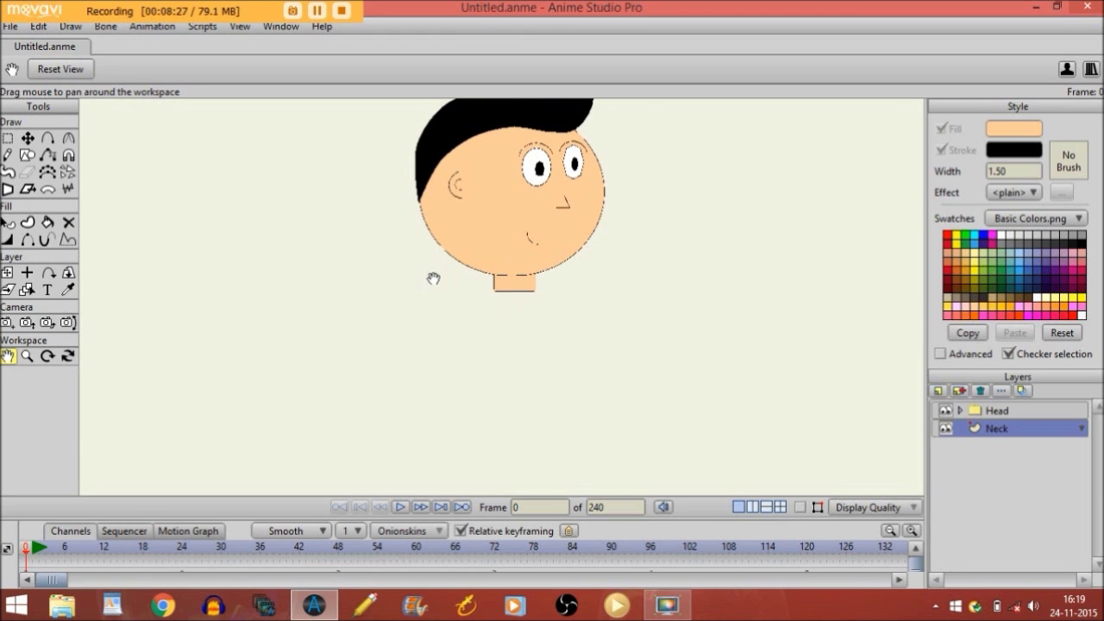
{"action": "left_click", "coordinate": [940, 391]}
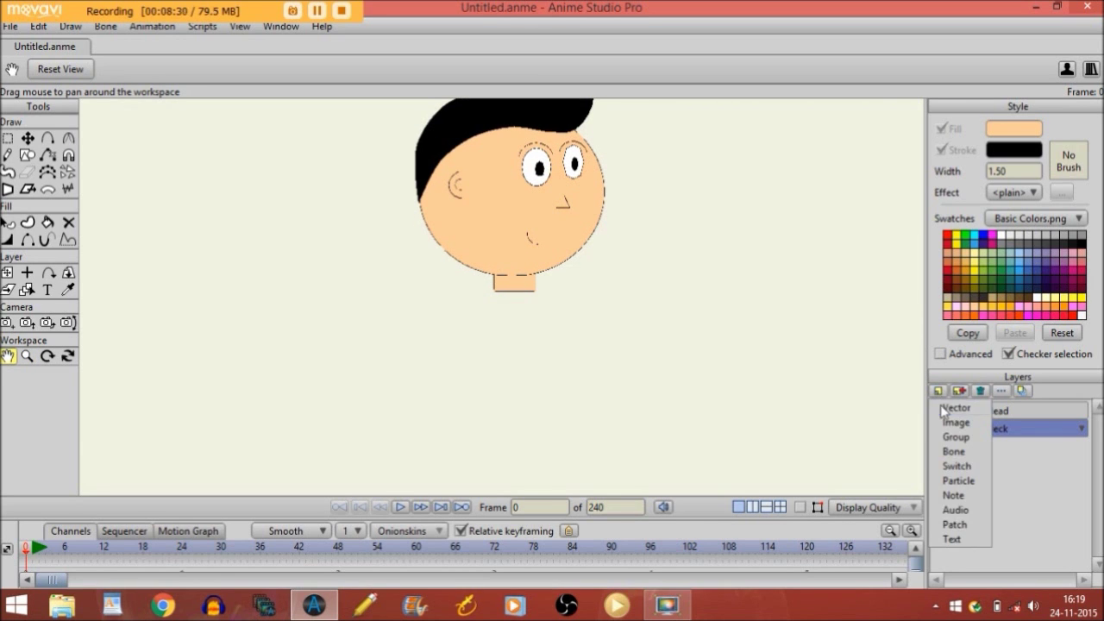
{"action": "left_click", "coordinate": [943, 407]}
{"action": "key", "text": "Caps_Lock"}
{"action": "type", "text": "Body"}
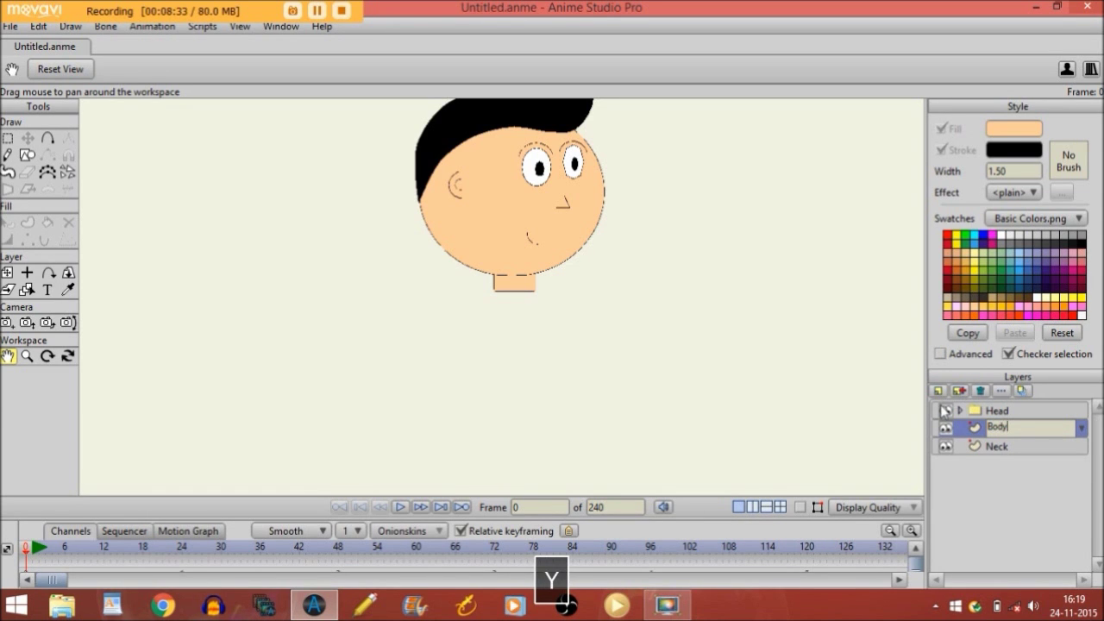
{"action": "key", "text": "Return"}
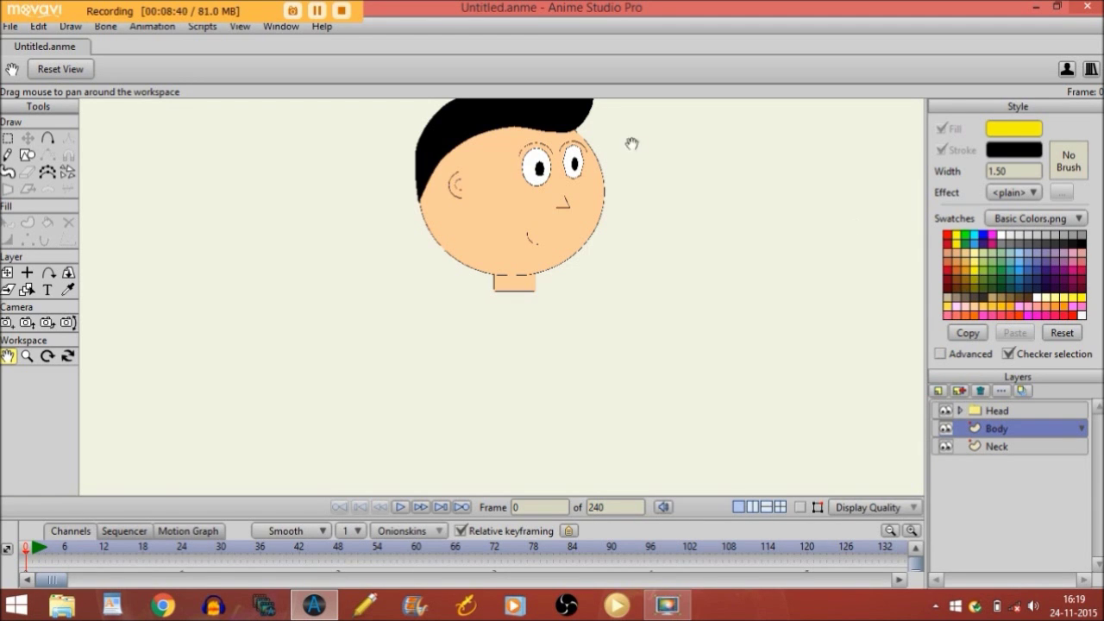
- Draw a yellow-filled upright oval for the body below the neck, and shift it to about X 0.0469, Y -0.1296 with construction curves shown
{"action": "left_click", "coordinate": [29, 156]}
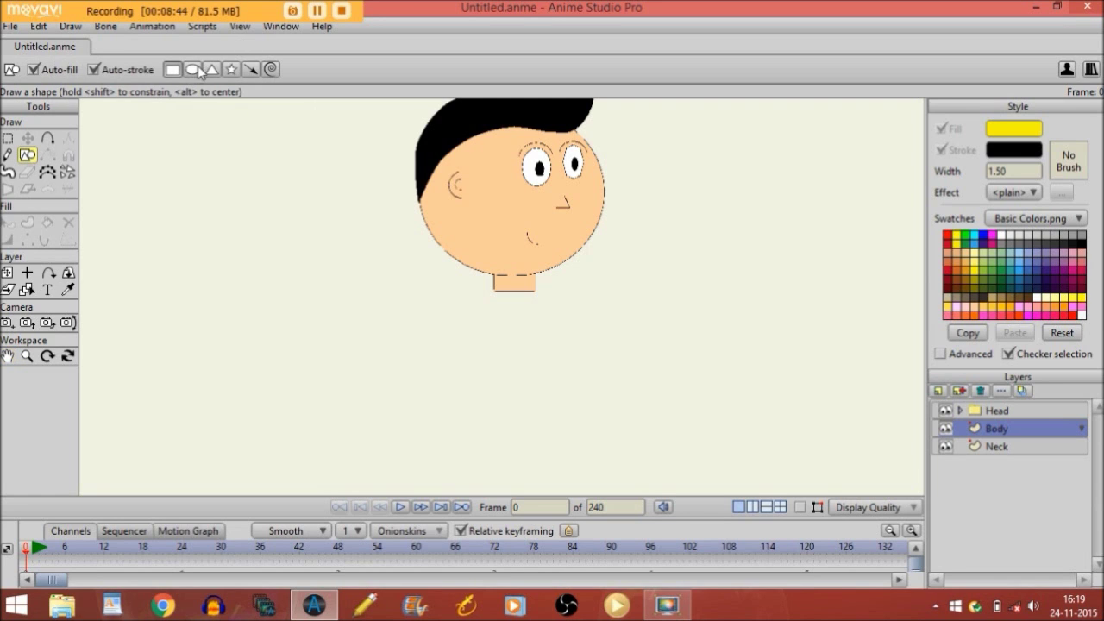
{"action": "left_click", "coordinate": [192, 69]}
{"action": "left_click_drag", "start_coordinate": [480, 286], "coordinate": [574, 433]}
{"action": "left_click", "coordinate": [799, 508]}
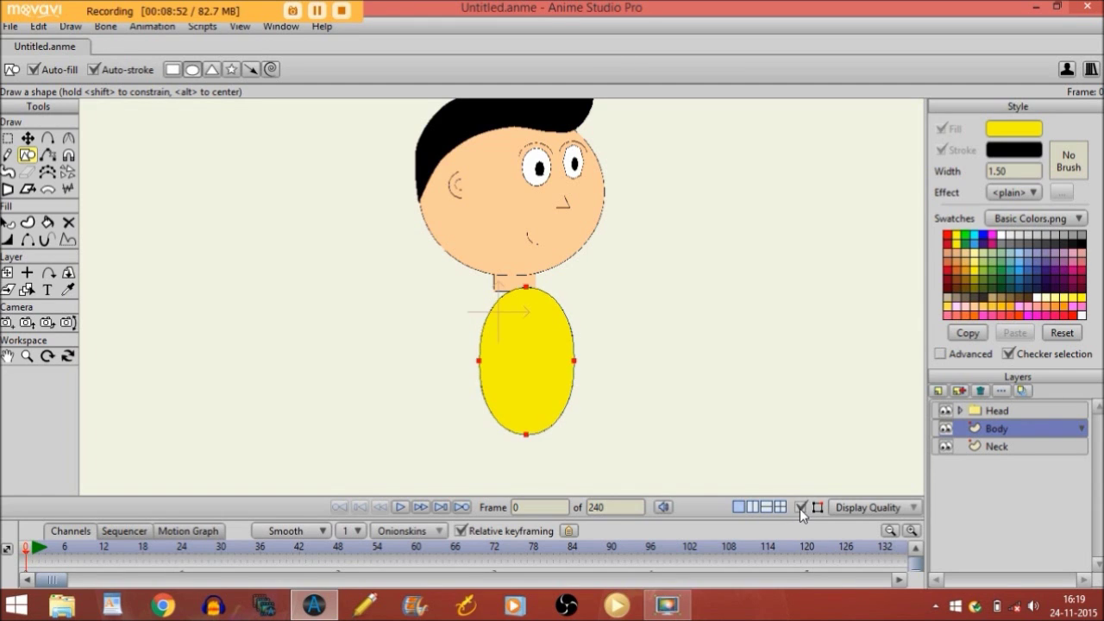
{"action": "left_click", "coordinate": [28, 139]}
{"action": "mouse_move", "coordinate": [548, 343]}
{"action": "left_mouse_down"}
{"action": "mouse_move", "coordinate": [521, 325]}
{"action": "mouse_move", "coordinate": [532, 338]}
{"action": "left_mouse_up"}
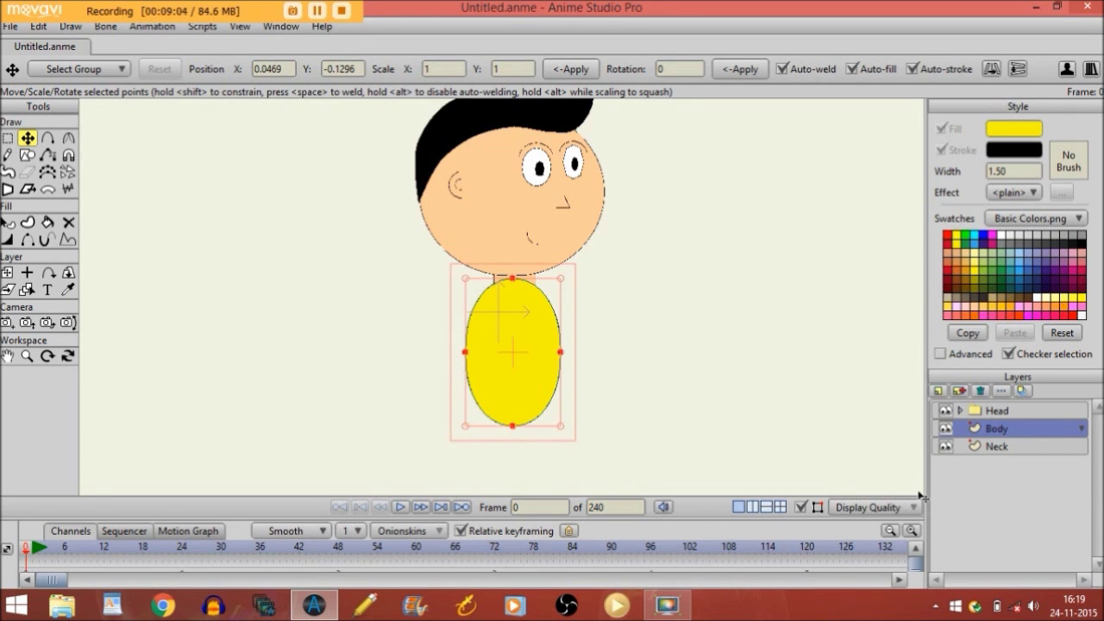
- Add a vector layer named Arm directly above the Body layer
{"action": "key", "text": "Return"}
{"action": "left_click", "coordinate": [938, 391]}
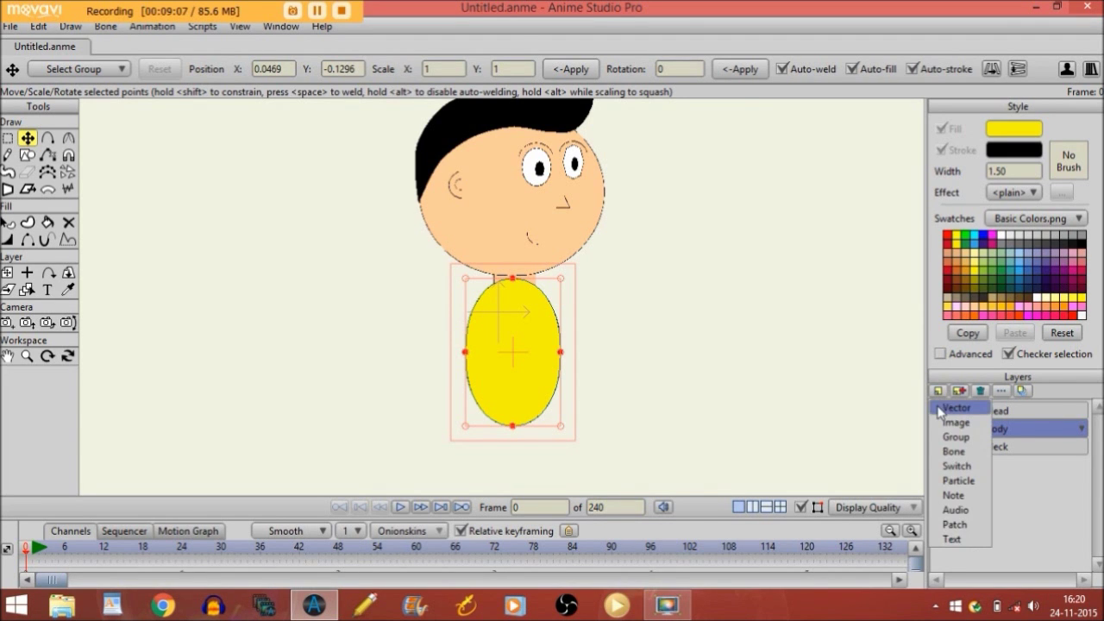
{"action": "left_click", "coordinate": [942, 409]}
{"action": "key", "text": "Caps_Lock"}
{"action": "type", "text": "M"}
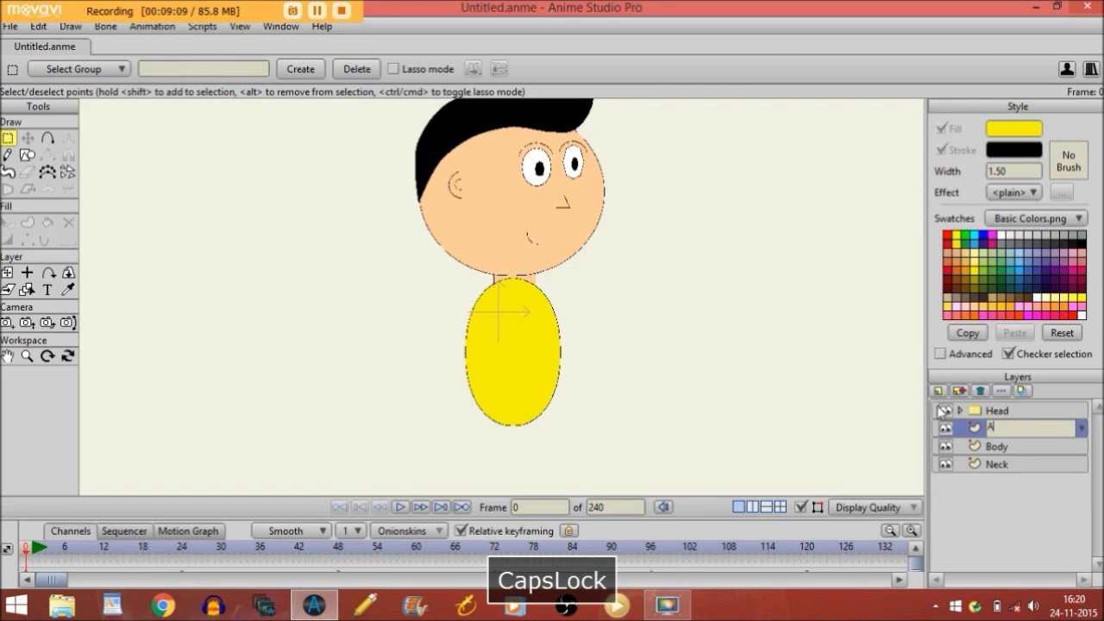
{"action": "key", "text": "Return"}
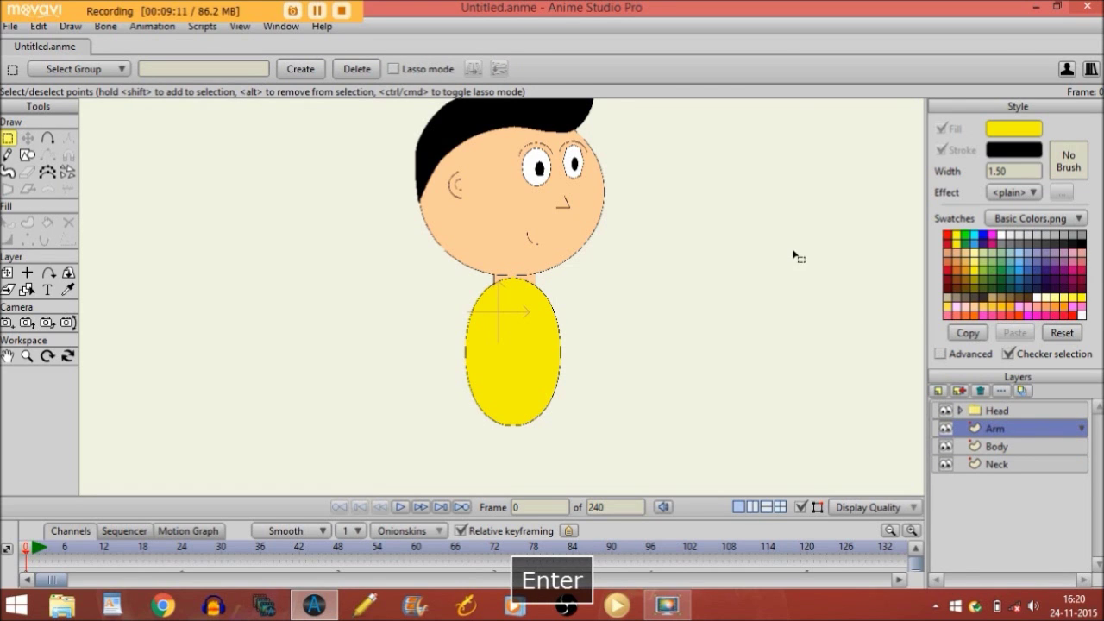
- Draw a narrow upright yellow-filled rectangle for the arm on the upper part of the body
{"action": "left_click", "coordinate": [27, 155]}
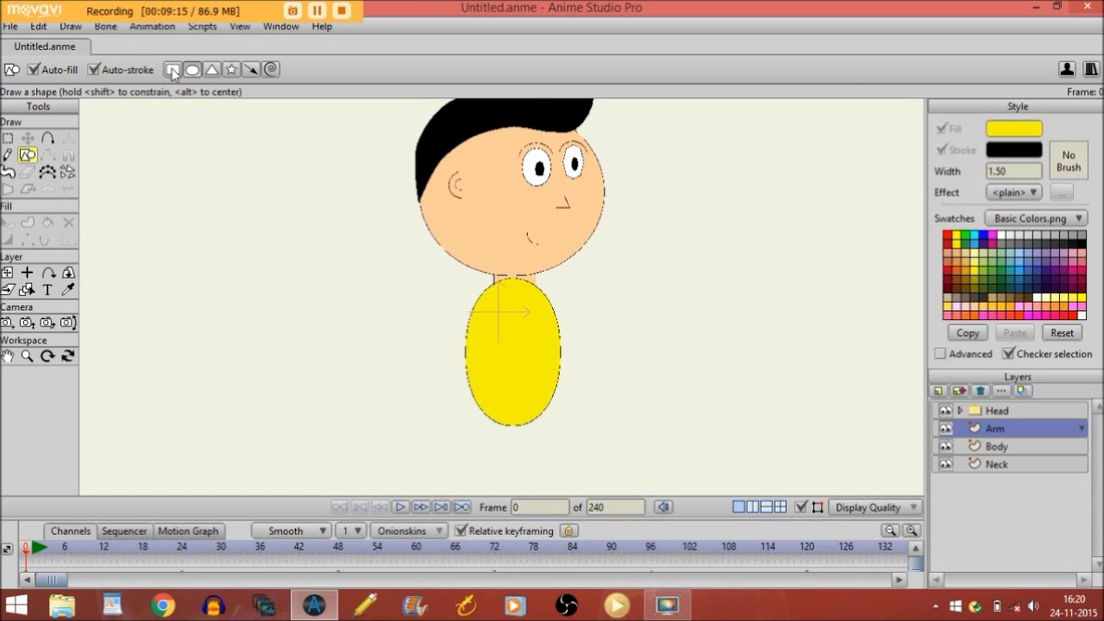
{"action": "left_click", "coordinate": [173, 73]}
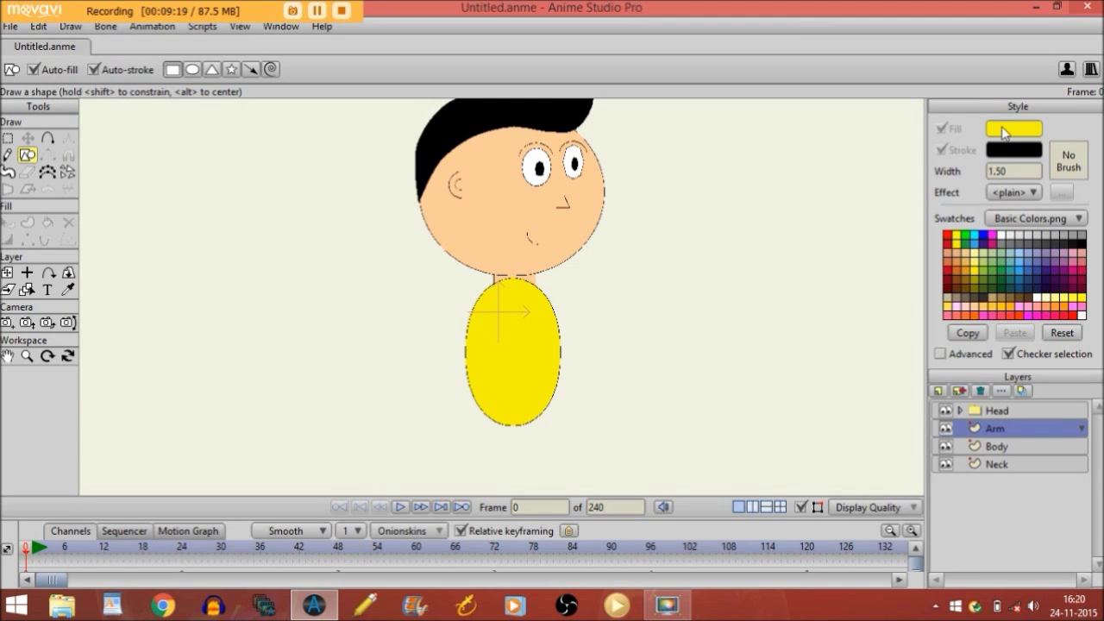
{"action": "left_click_drag", "start_coordinate": [490, 298], "coordinate": [514, 373]}
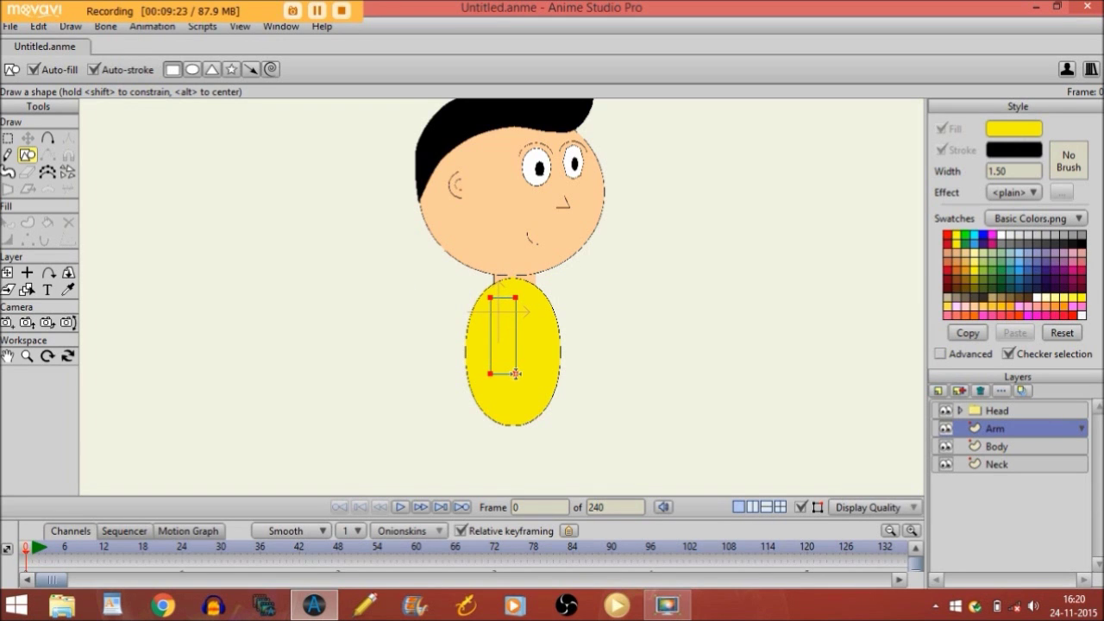
- Hide the top edge of the arm rectangle and turn off the construction curves
{"action": "left_click", "coordinate": [26, 357]}
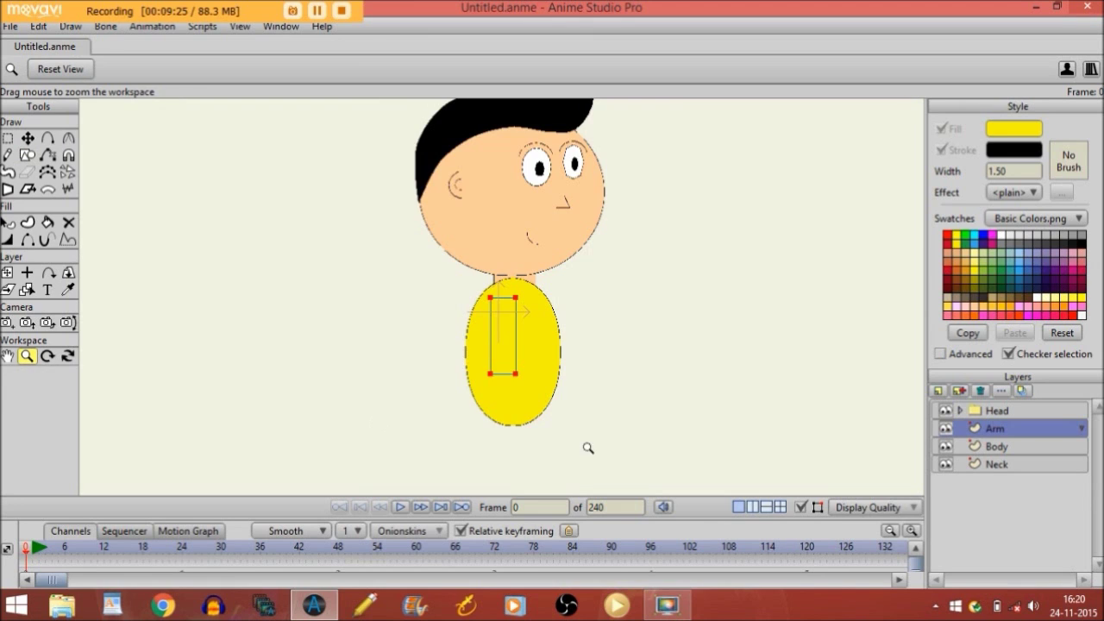
{"action": "left_click_drag", "start_coordinate": [587, 446], "coordinate": [600, 448]}
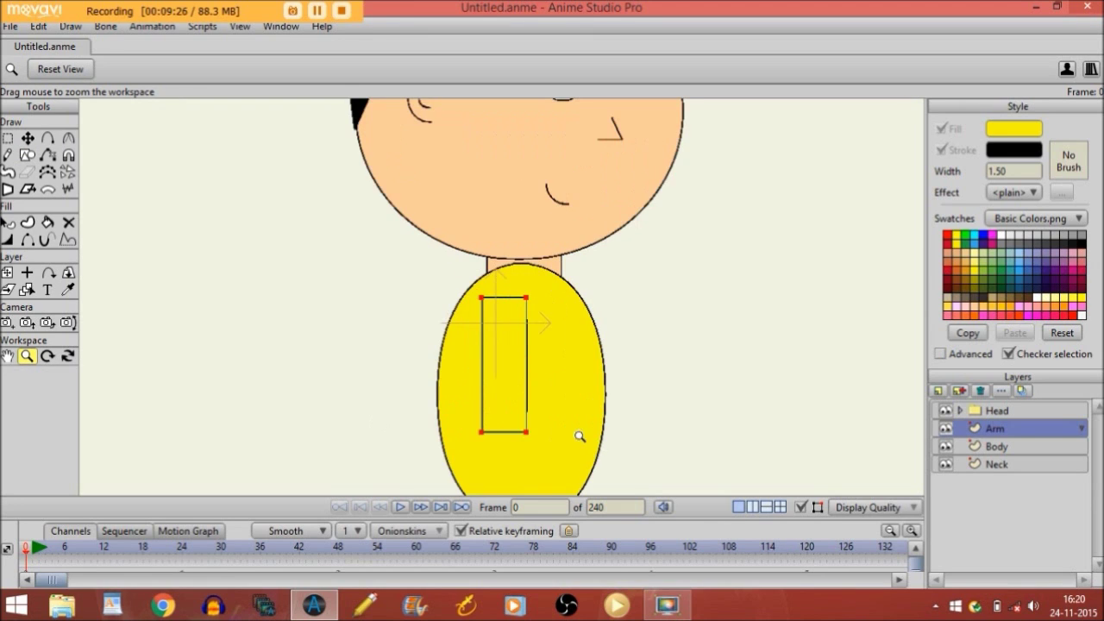
{"action": "left_click", "coordinate": [28, 240]}
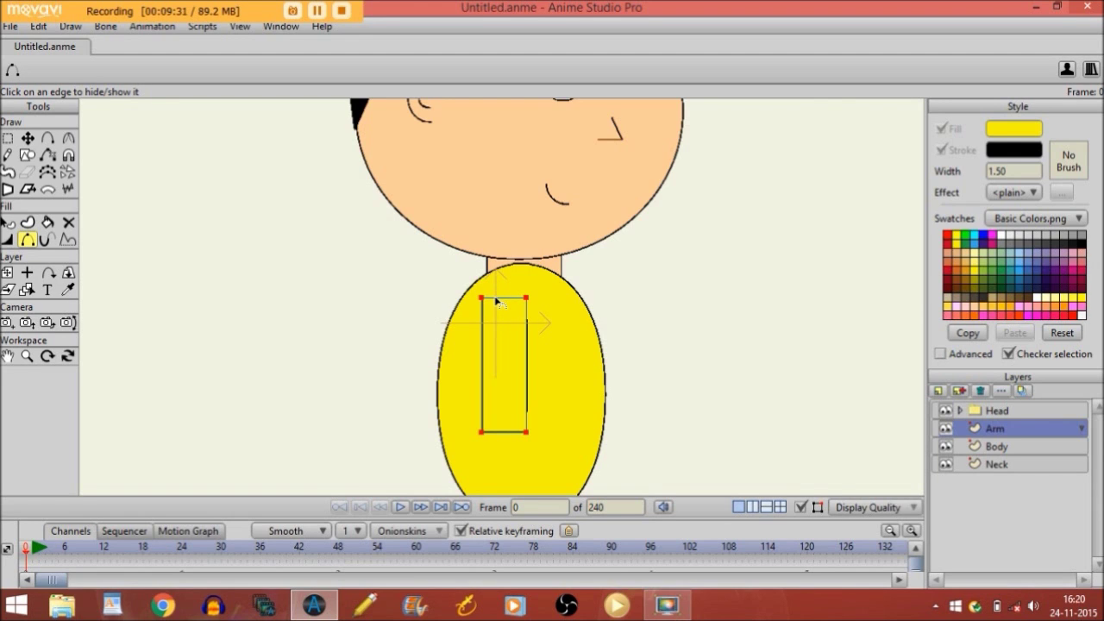
{"action": "left_click", "coordinate": [800, 507]}
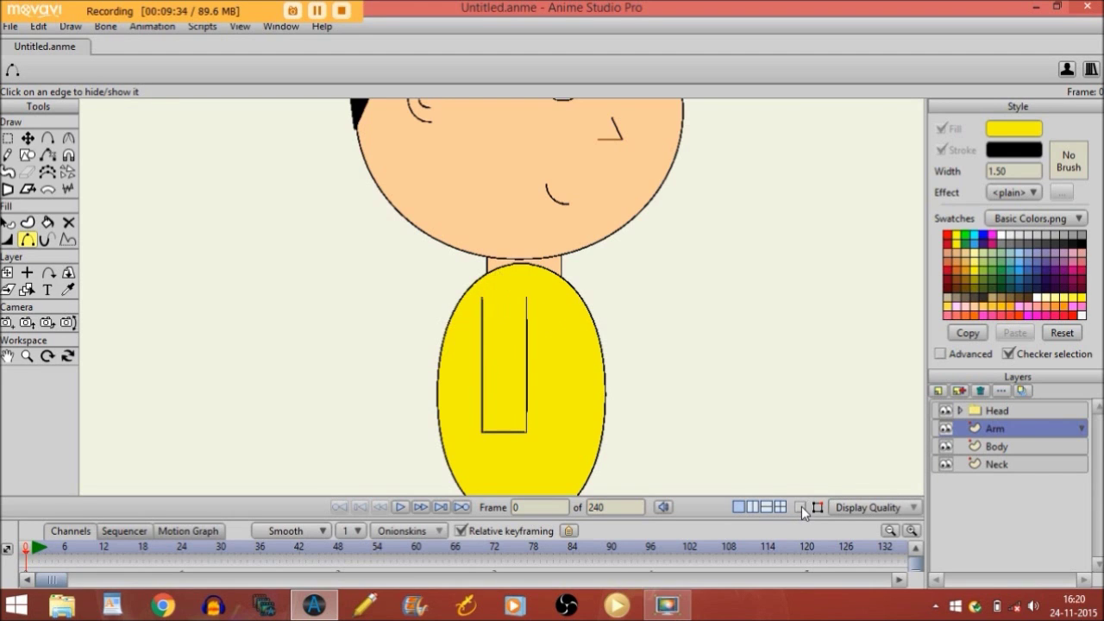
- Add a vector layer named Hand directly above the Arm layer
{"action": "left_click", "coordinate": [942, 393]}
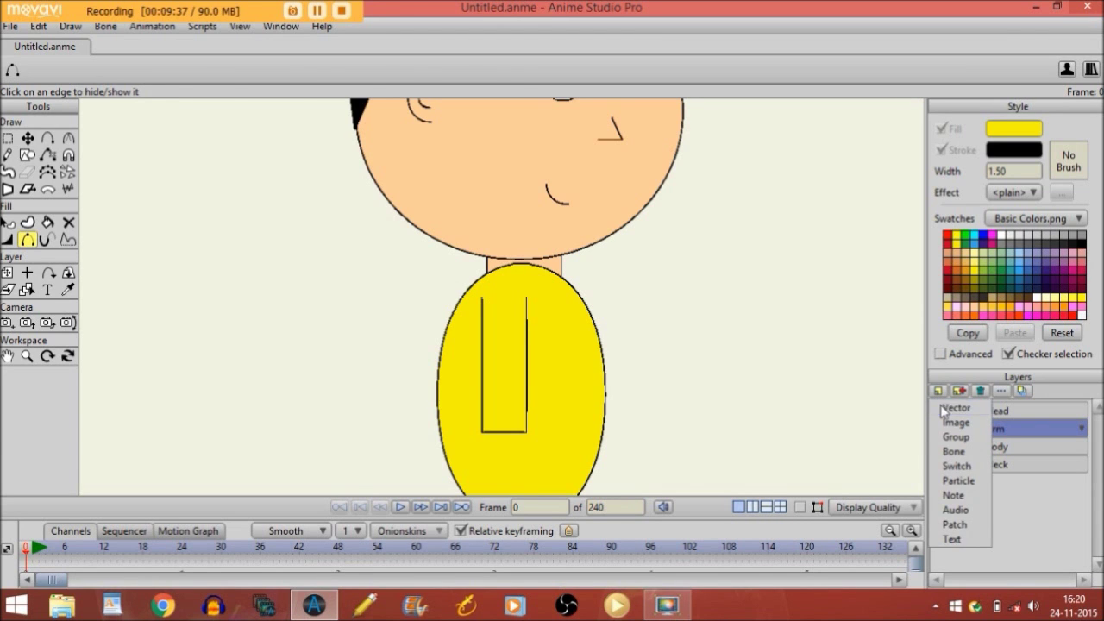
{"action": "left_click", "coordinate": [944, 406]}
{"action": "type", "text": "H"}
{"action": "key", "text": "Caps_Lock"}
{"action": "type", "text": "and"}
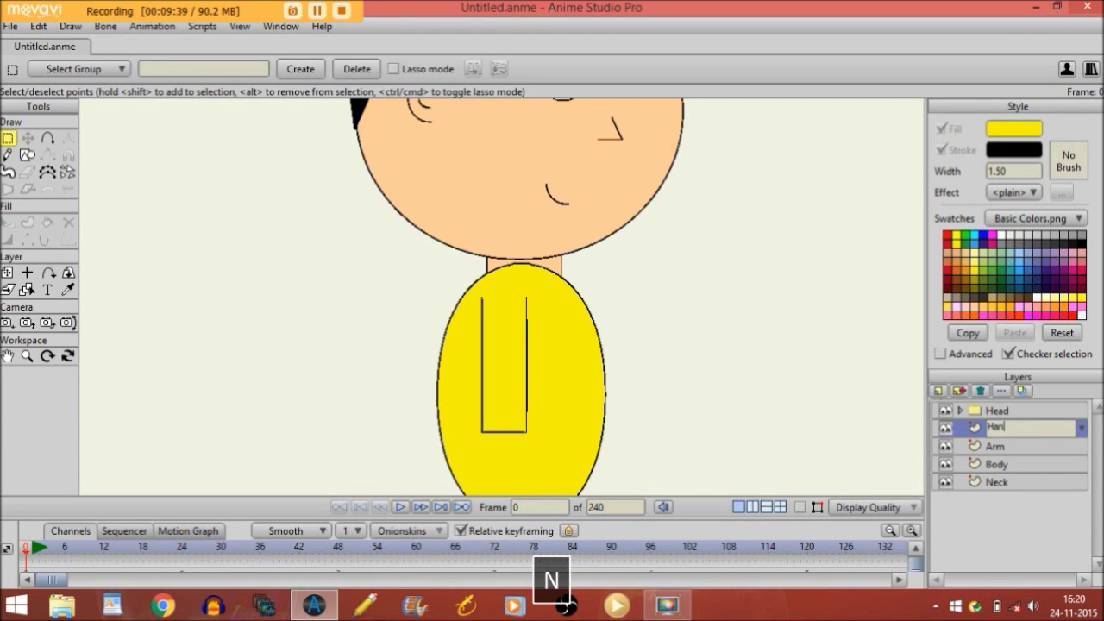
{"action": "key", "text": "Return"}
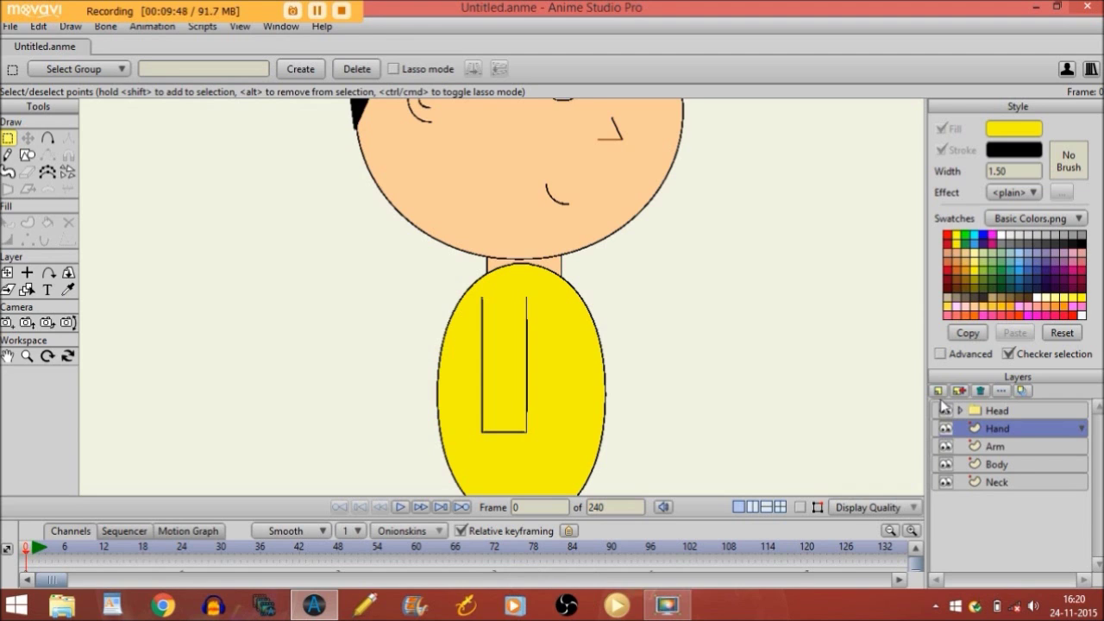
- Draw a small oval hand at the arm's lower end using the face's sampled skin style, and move the Hand layer below Arm
{"action": "left_click", "coordinate": [68, 291]}
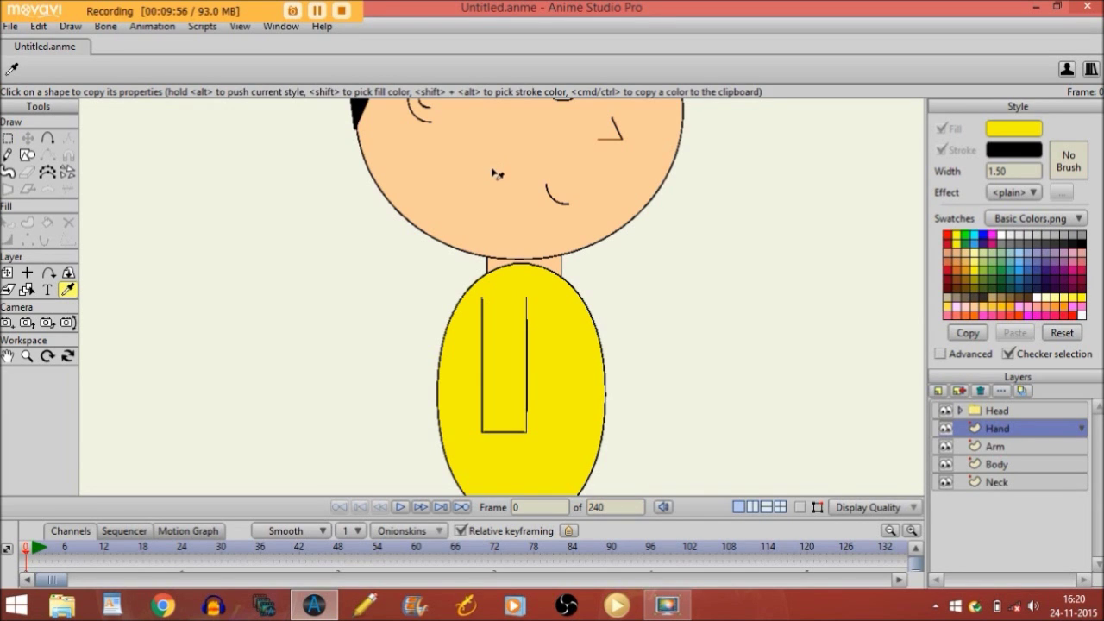
{"action": "left_click", "coordinate": [26, 155]}
{"action": "left_click", "coordinate": [193, 72]}
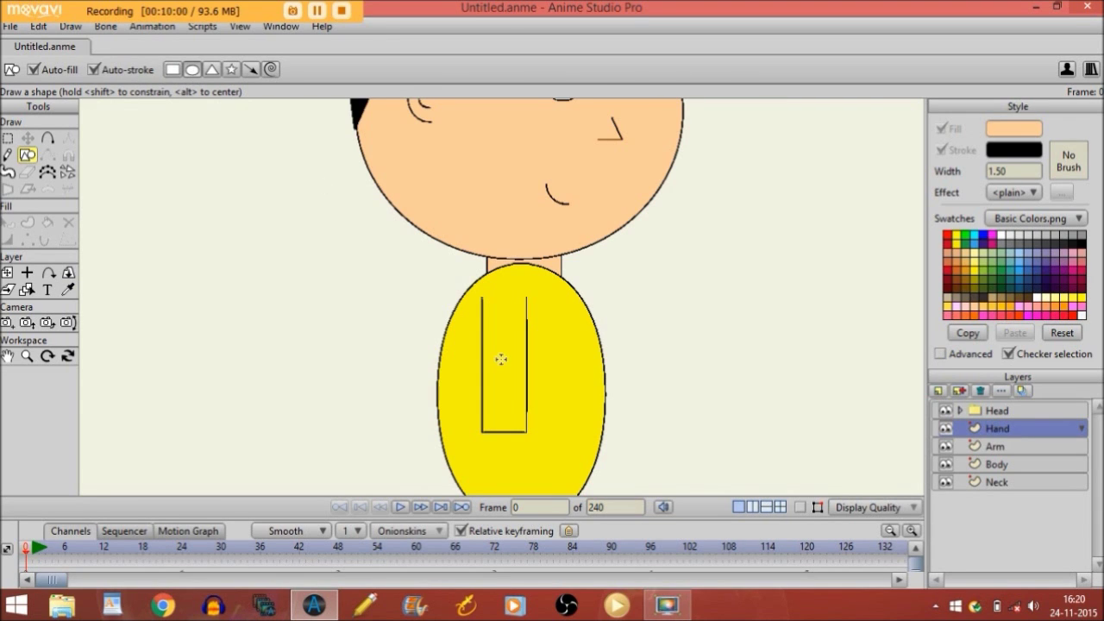
{"action": "left_click_drag", "start_coordinate": [488, 414], "coordinate": [524, 454]}
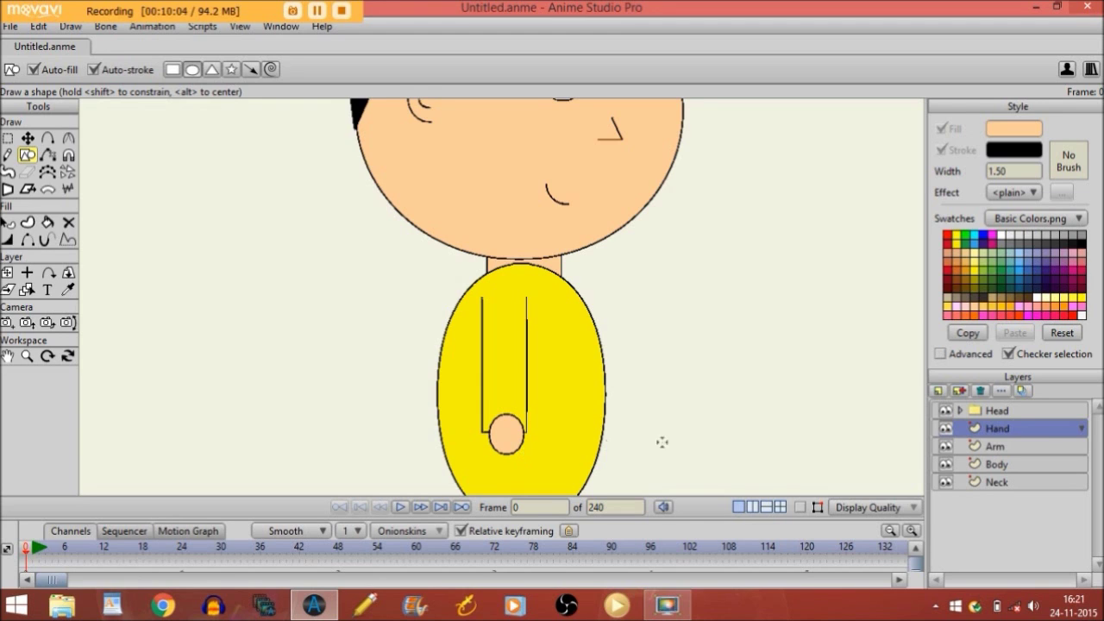
{"action": "left_click_drag", "start_coordinate": [1035, 431], "coordinate": [1032, 451]}
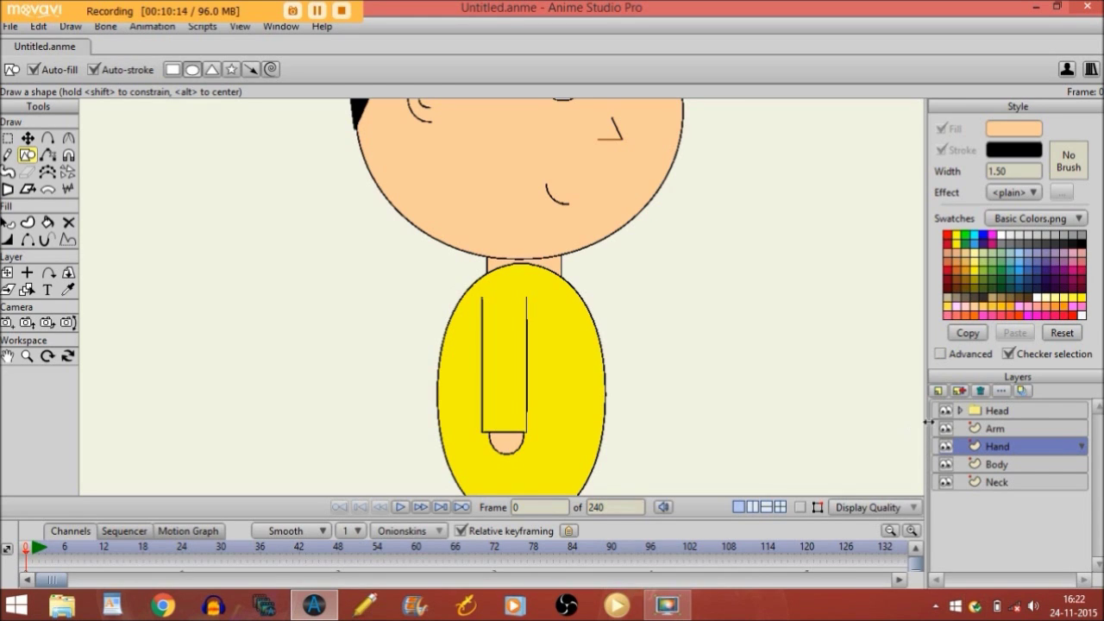
- Add a vector layer named Hips between the Arm and Hand layers
{"action": "left_click", "coordinate": [938, 391]}
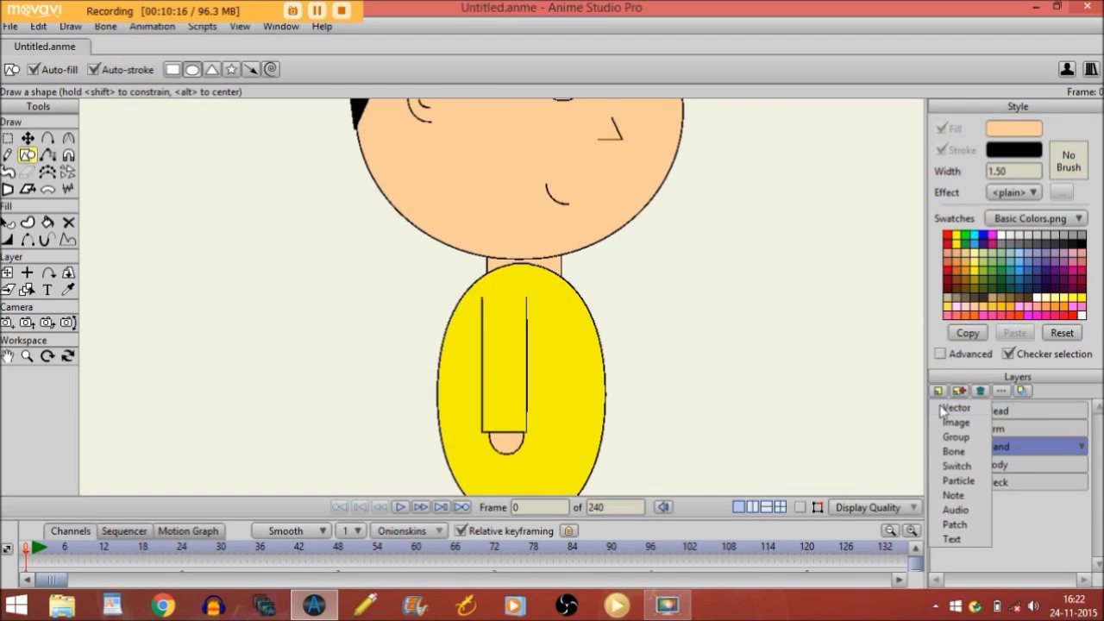
{"action": "left_click", "coordinate": [942, 408]}
{"action": "key", "text": "Caps_Lock"}
{"action": "type", "text": "Hips"}
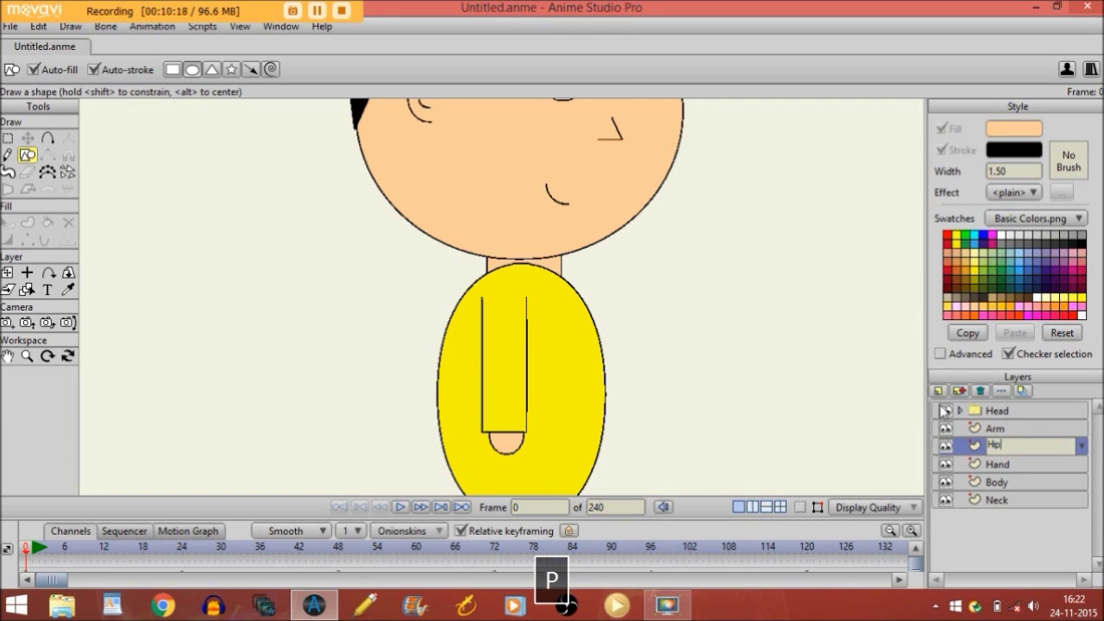
{"action": "key", "text": "Return"}
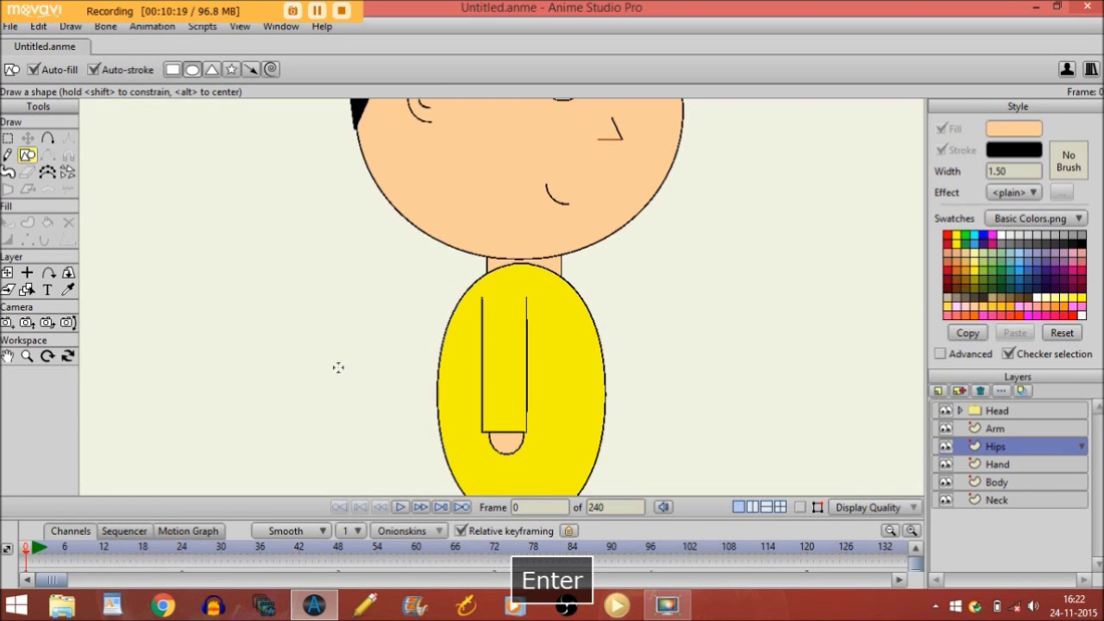
- Draw a wide oval with a dark blue fill for the hips across the bottom of the body
{"action": "left_click", "coordinate": [8, 357]}
{"action": "left_click_drag", "start_coordinate": [505, 316], "coordinate": [519, 183]}
{"action": "left_click_drag", "start_coordinate": [508, 247], "coordinate": [498, 226]}
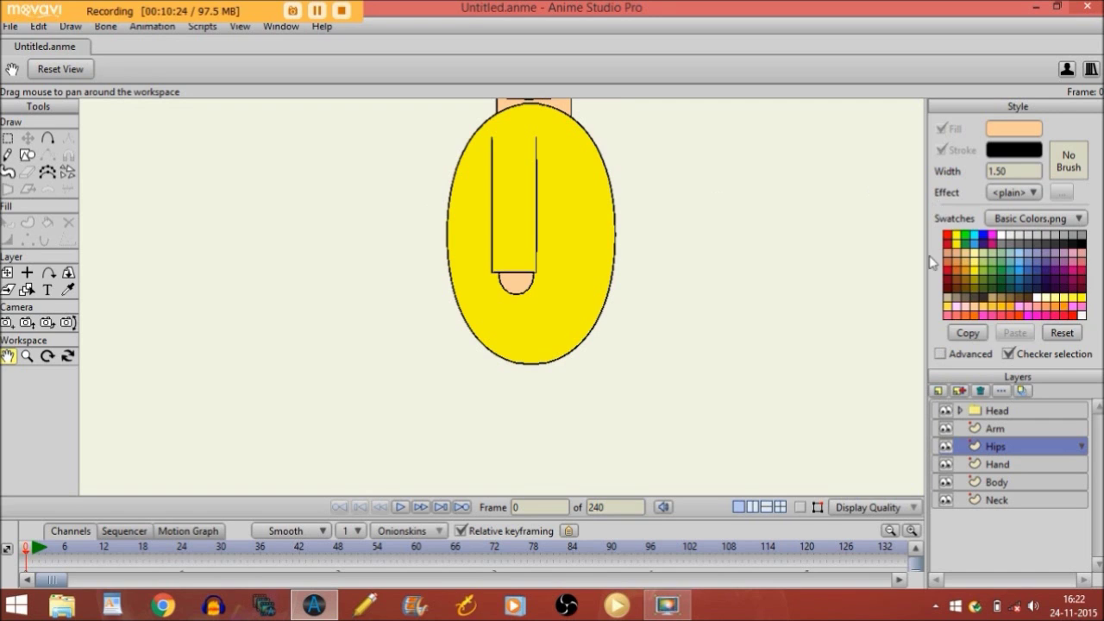
{"action": "left_click", "coordinate": [1028, 280]}
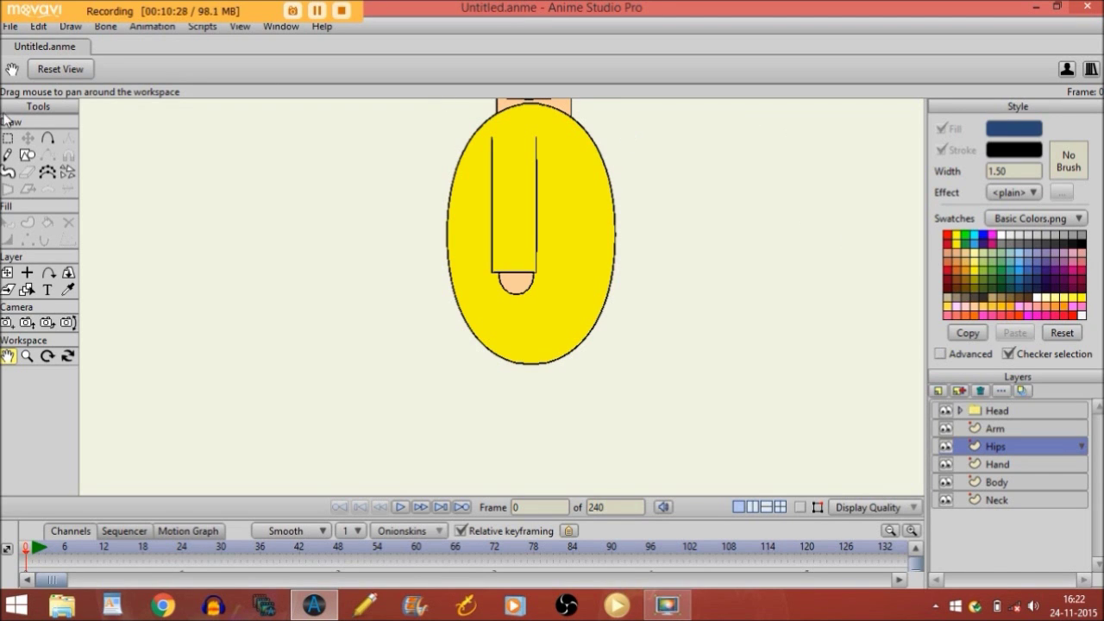
{"action": "left_click", "coordinate": [27, 155]}
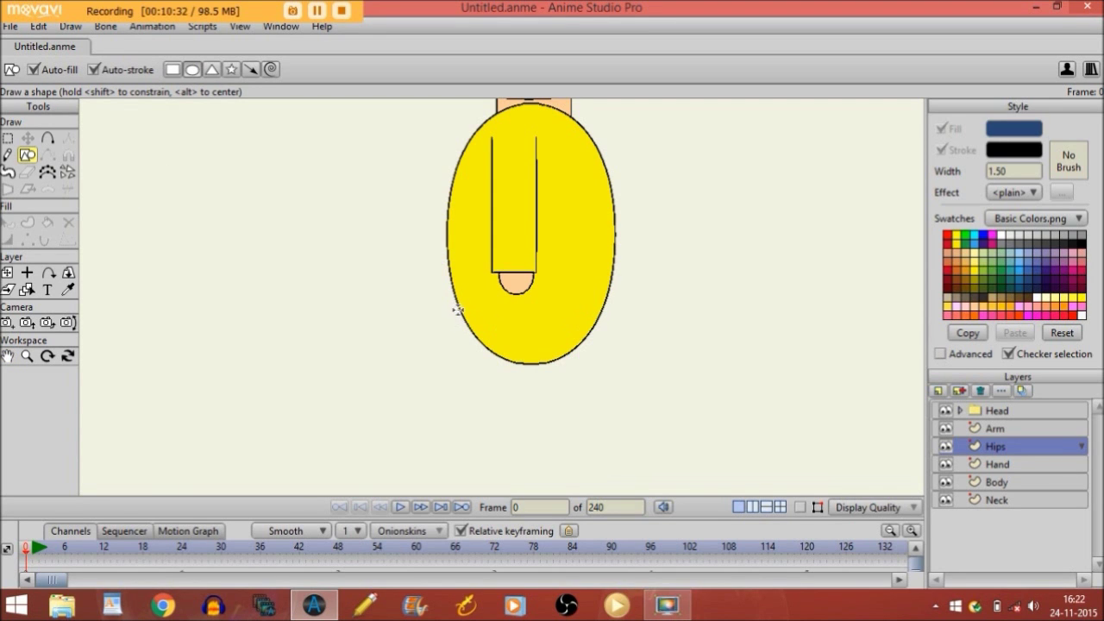
{"action": "left_click_drag", "start_coordinate": [463, 314], "coordinate": [601, 388]}
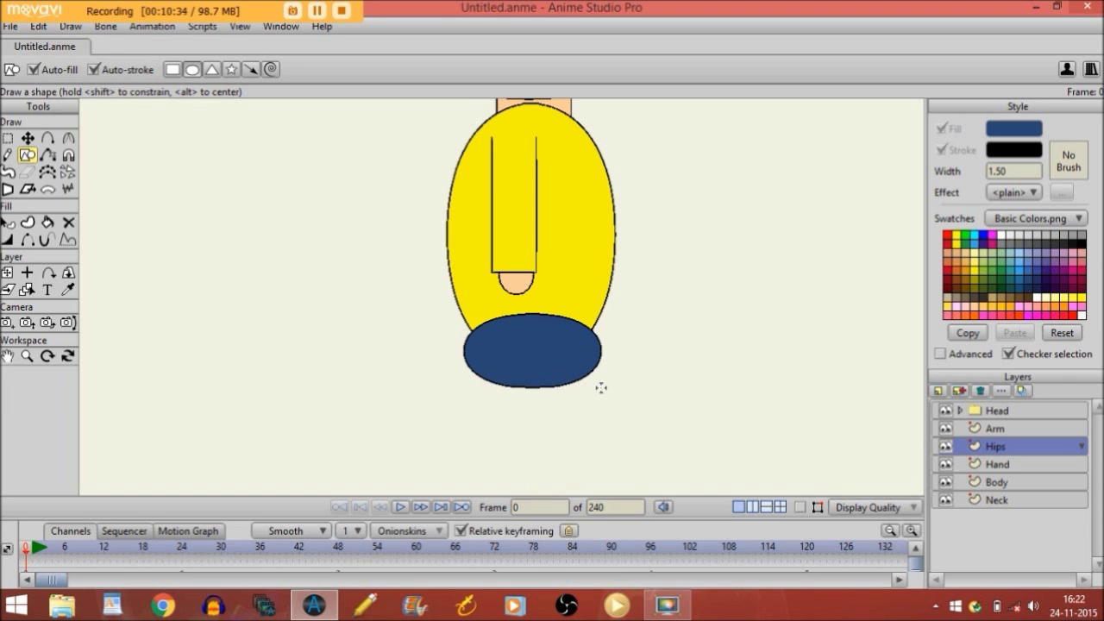
- Show construction curves and reshape the hips by raising both side points to the body outline and setting the top point near X 0.0420, Y -0.2795
{"action": "left_click", "coordinate": [799, 509]}
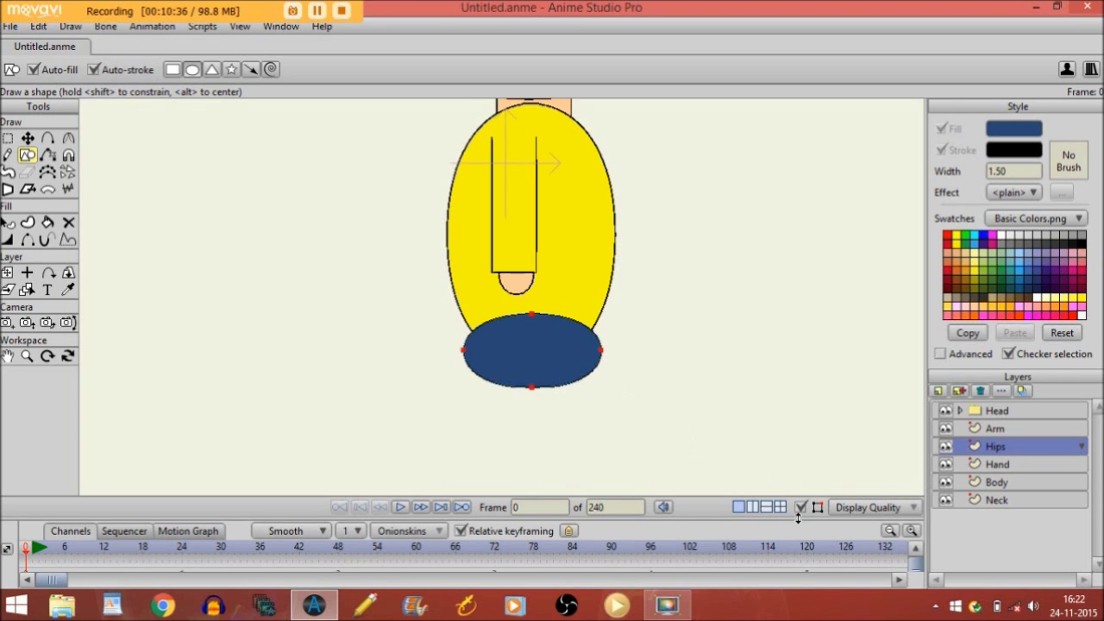
{"action": "left_click", "coordinate": [28, 138]}
{"action": "left_click_drag", "start_coordinate": [467, 358], "coordinate": [470, 331]}
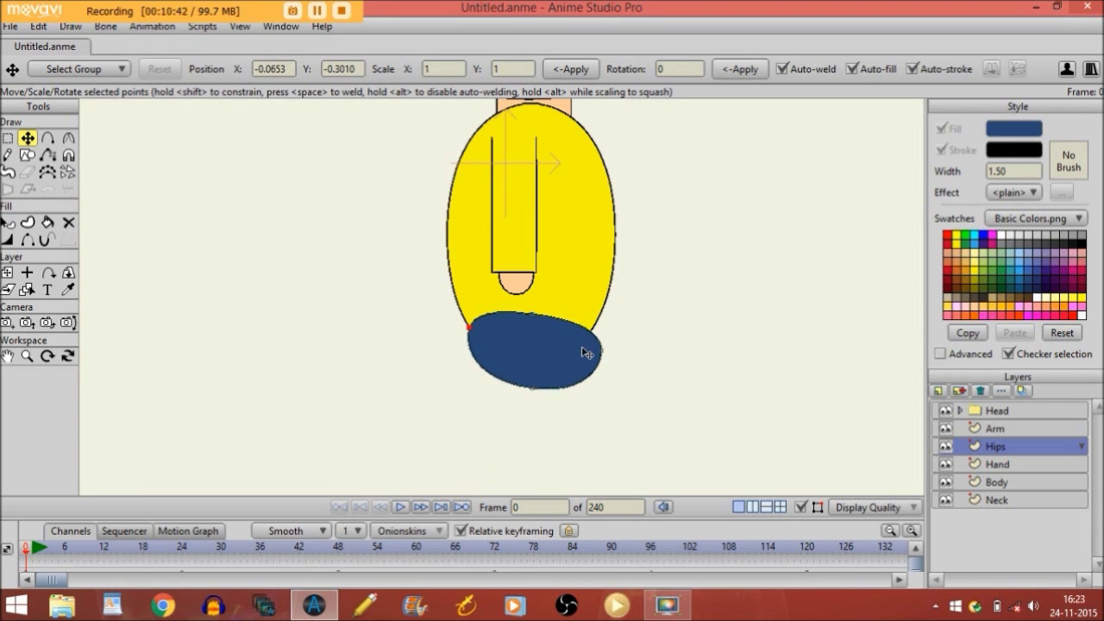
{"action": "left_click_drag", "start_coordinate": [595, 353], "coordinate": [534, 324]}
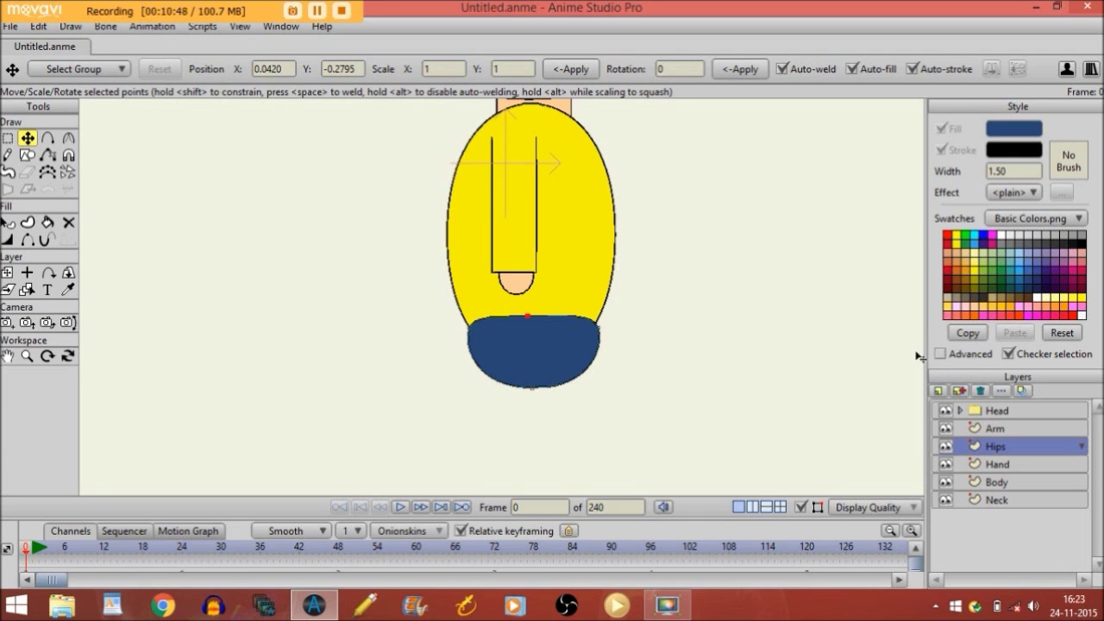
- Add a vector layer named Right leg directly above the Hips layer
{"action": "left_click", "coordinate": [942, 395]}
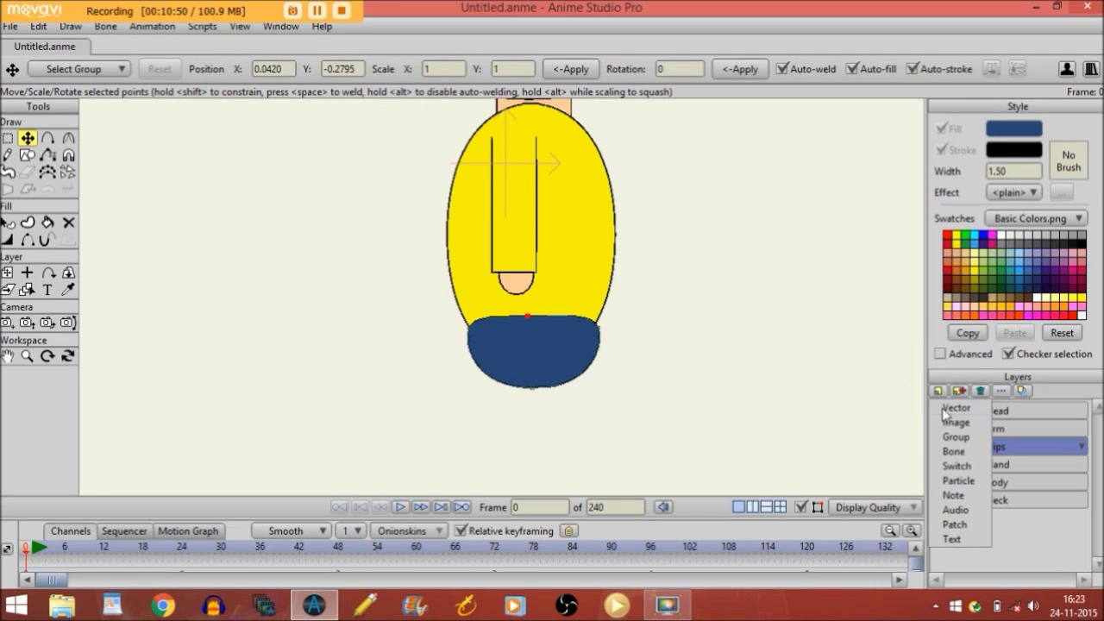
{"action": "left_click", "coordinate": [927, 400]}
{"action": "key", "text": "Caps_Lock"}
{"action": "type", "text": "R"}
{"action": "key", "text": "Caps_Lock"}
{"action": "type", "text": "ight leg"}
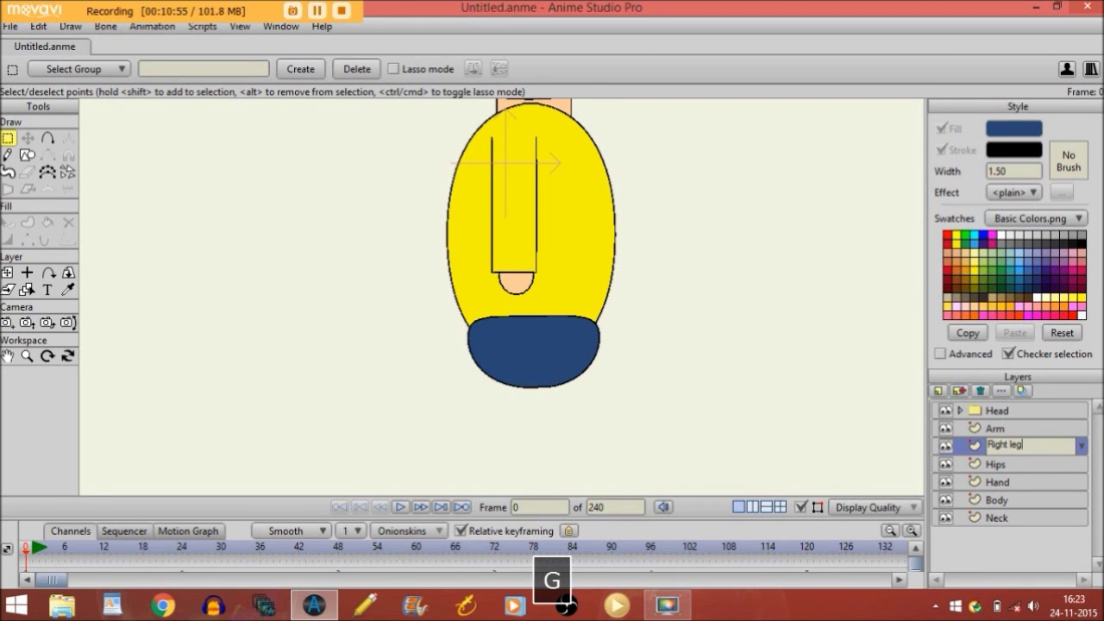
{"action": "key", "text": "Return"}
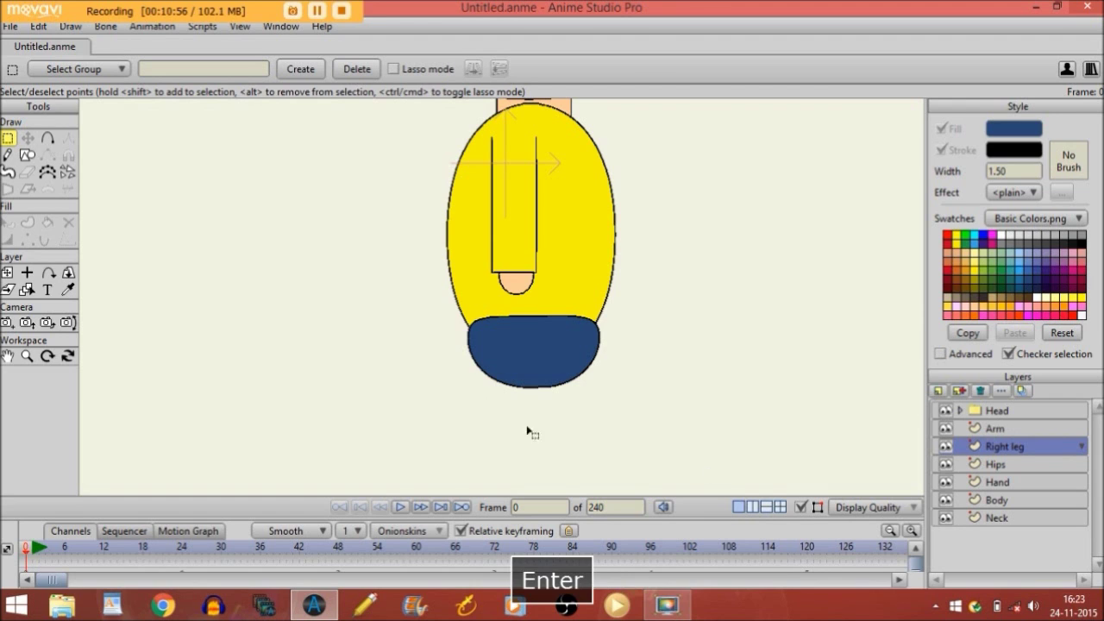
- Draw a narrow upright dark blue rectangle for the right leg, extending from inside the hips to below them
{"action": "left_click", "coordinate": [28, 156]}
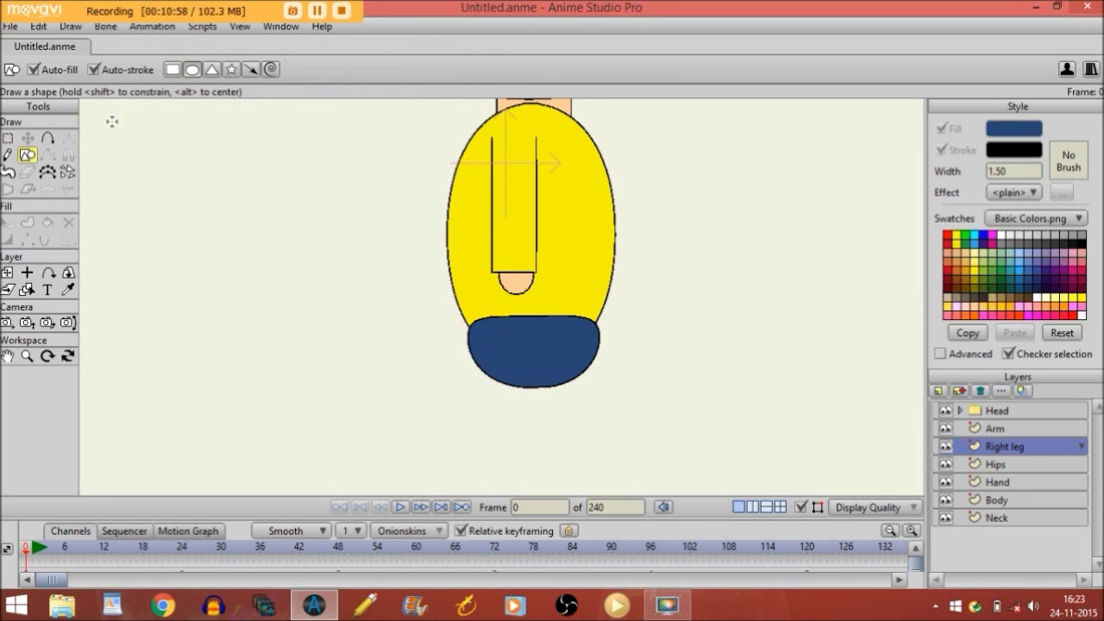
{"action": "left_click", "coordinate": [174, 70]}
{"action": "left_click_drag", "start_coordinate": [490, 342], "coordinate": [517, 447]}
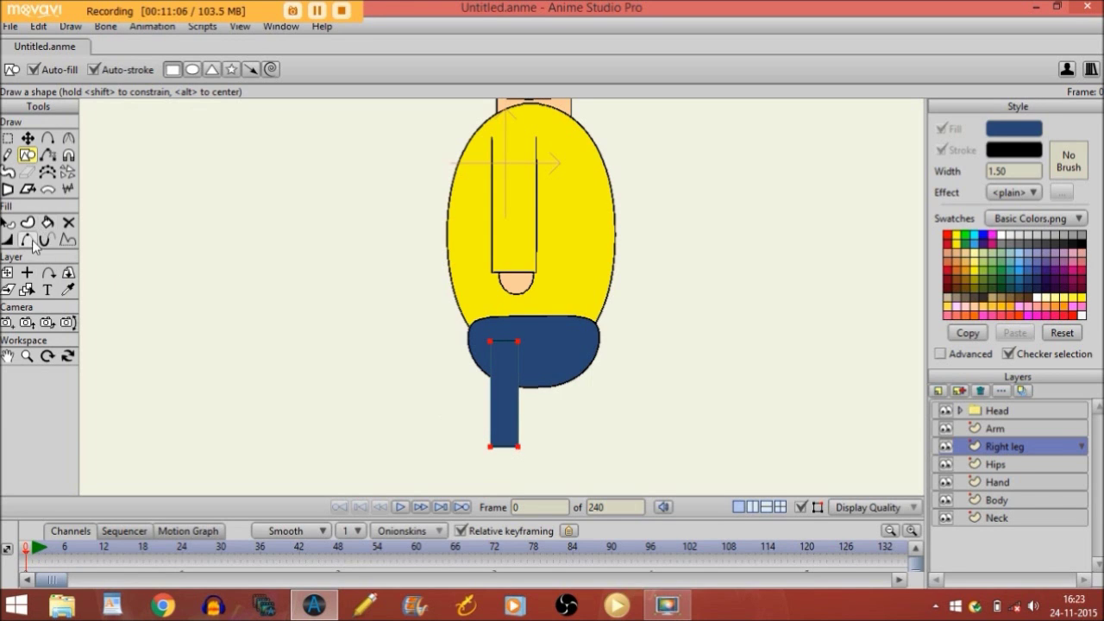
- Hide the top edge of the right leg rectangle and turn off the construction curves, leaving room in view below the leg
{"action": "left_click", "coordinate": [28, 240]}
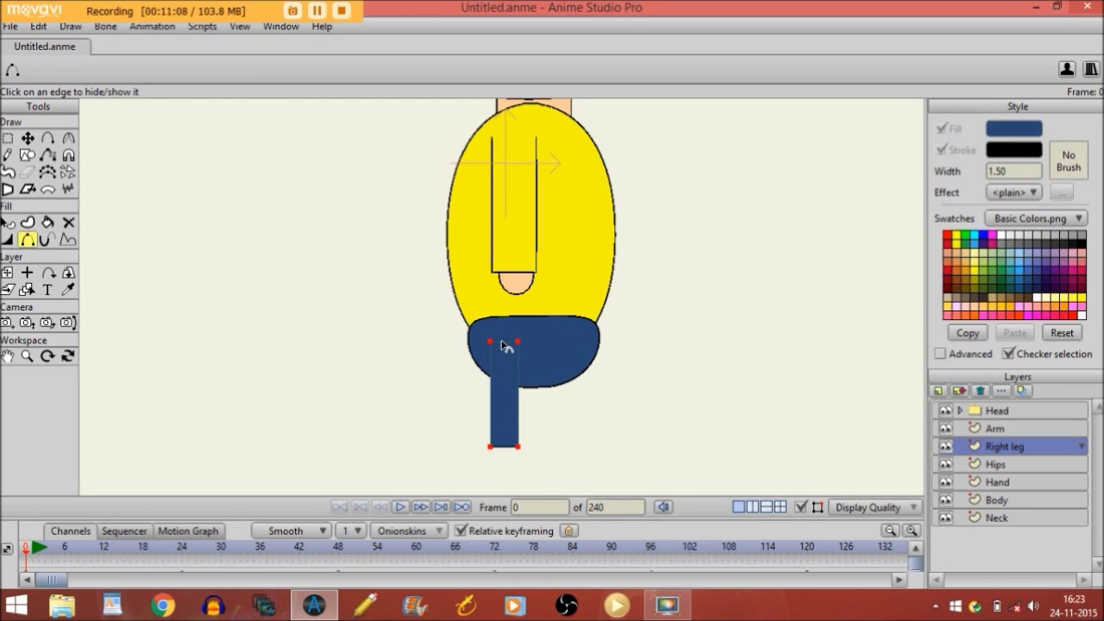
{"action": "left_click", "coordinate": [801, 507]}
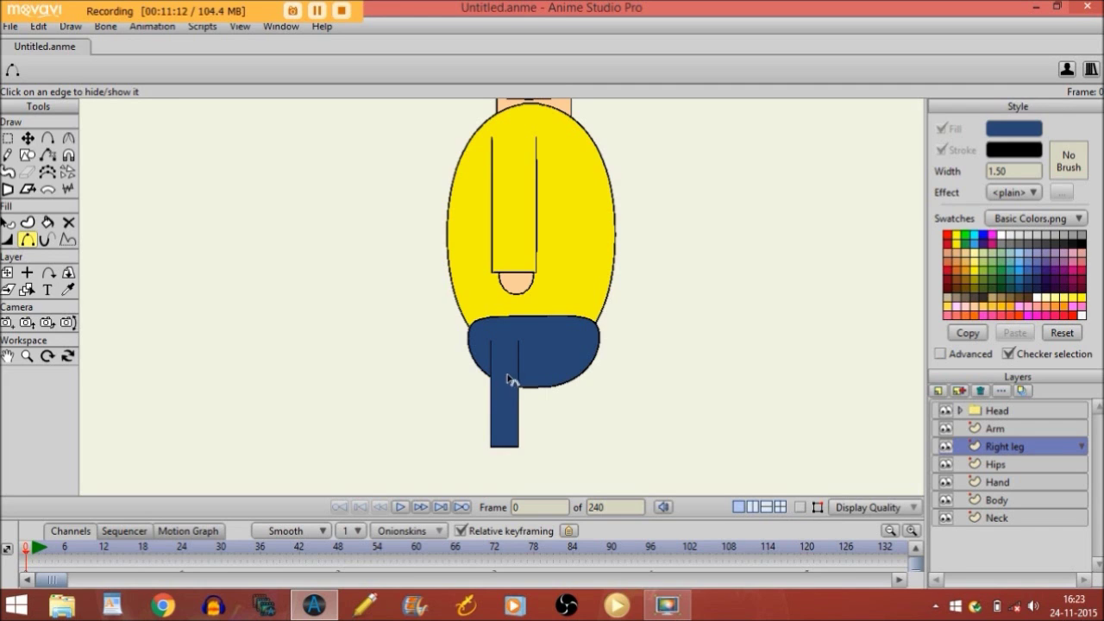
{"action": "left_click", "coordinate": [8, 355]}
{"action": "left_click_drag", "start_coordinate": [315, 329], "coordinate": [318, 235]}
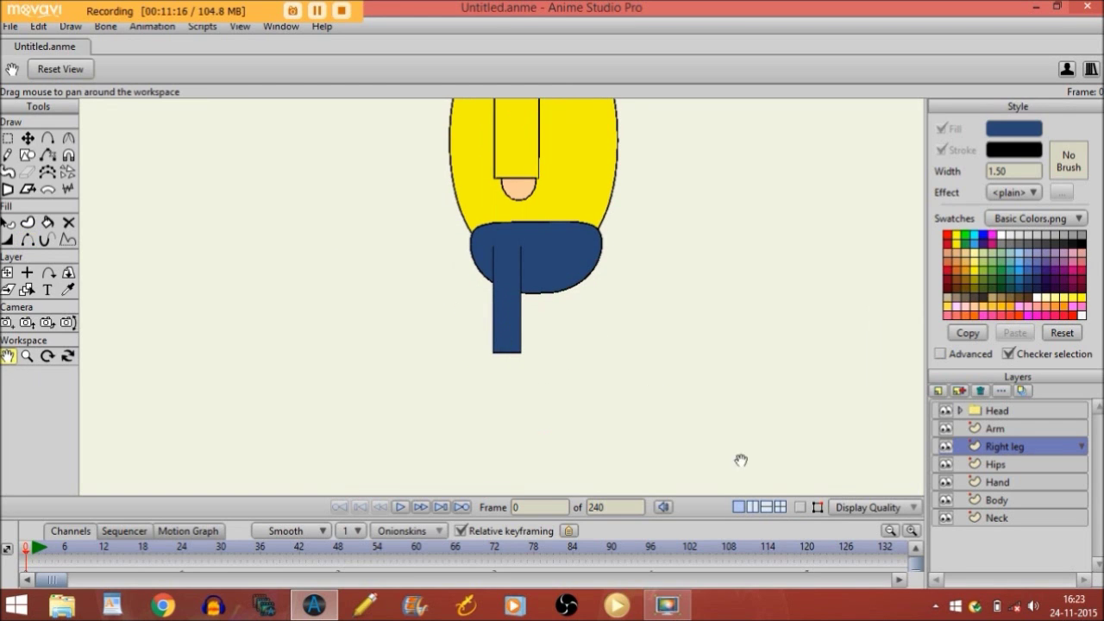
- Draw a small brown oval shoe over the lower end of the right leg, using construction curves only while drawing
{"action": "left_click", "coordinate": [801, 508]}
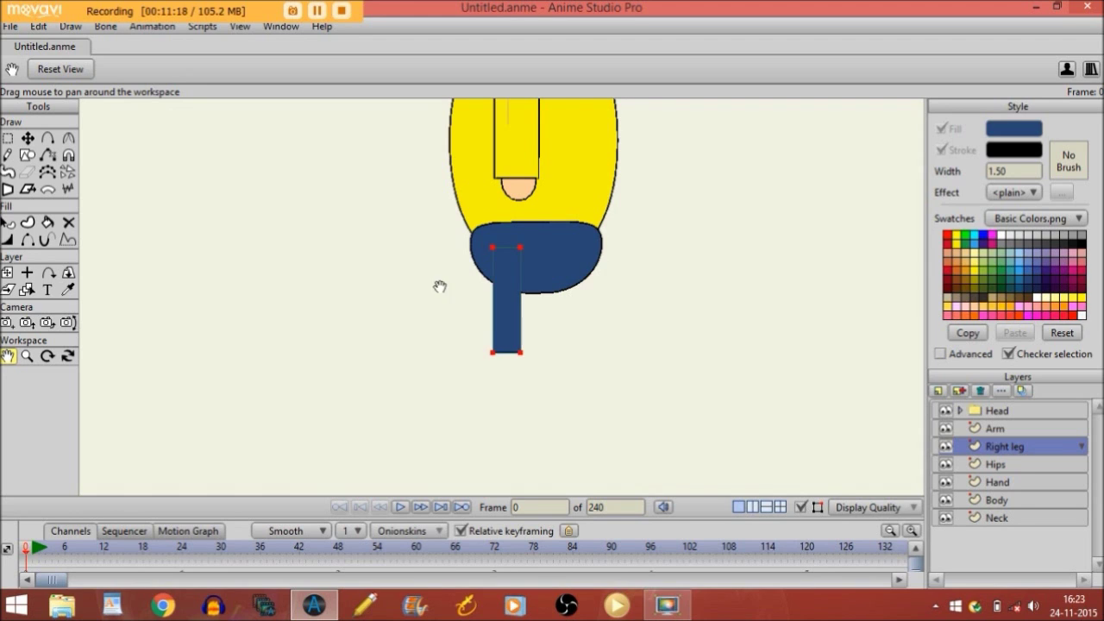
{"action": "left_click", "coordinate": [27, 155]}
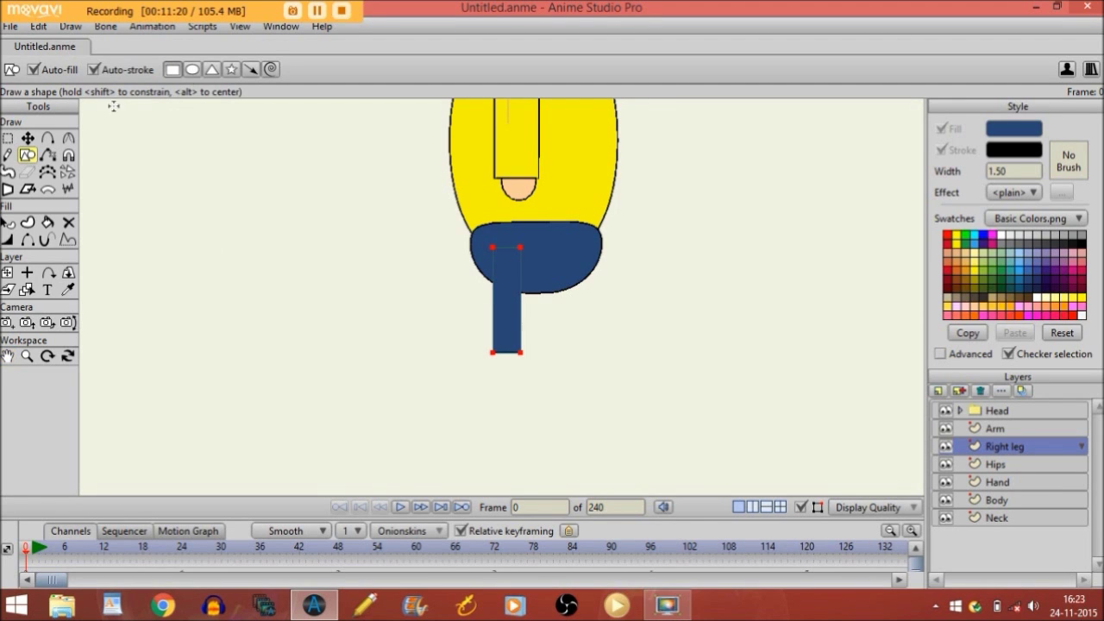
{"action": "left_click", "coordinate": [191, 71]}
{"action": "left_click", "coordinate": [956, 286]}
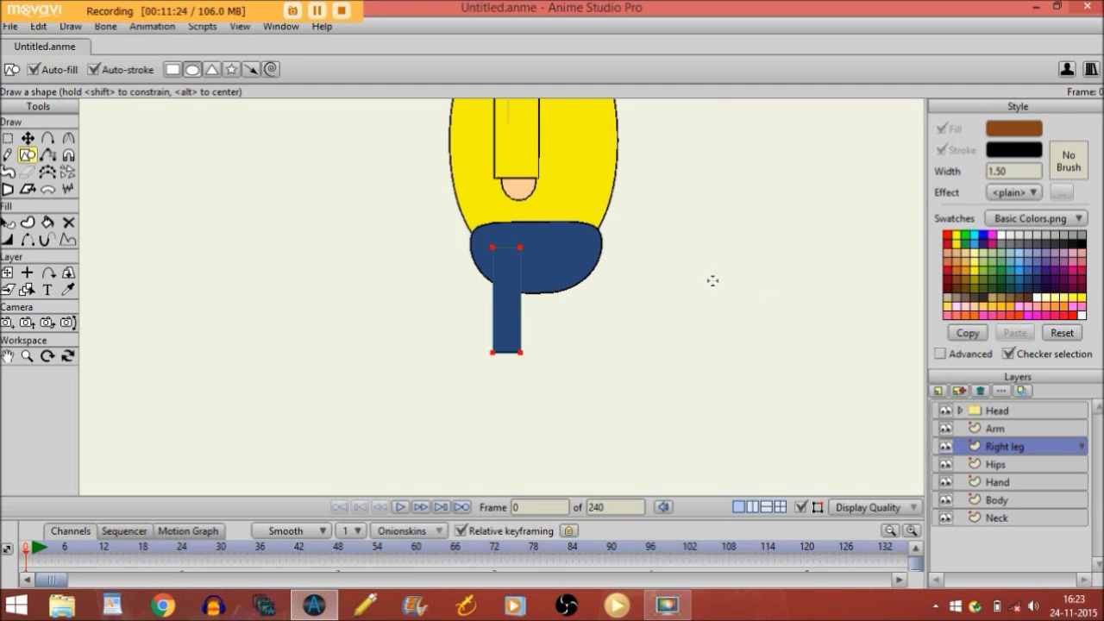
{"action": "left_click_drag", "start_coordinate": [492, 340], "coordinate": [541, 362]}
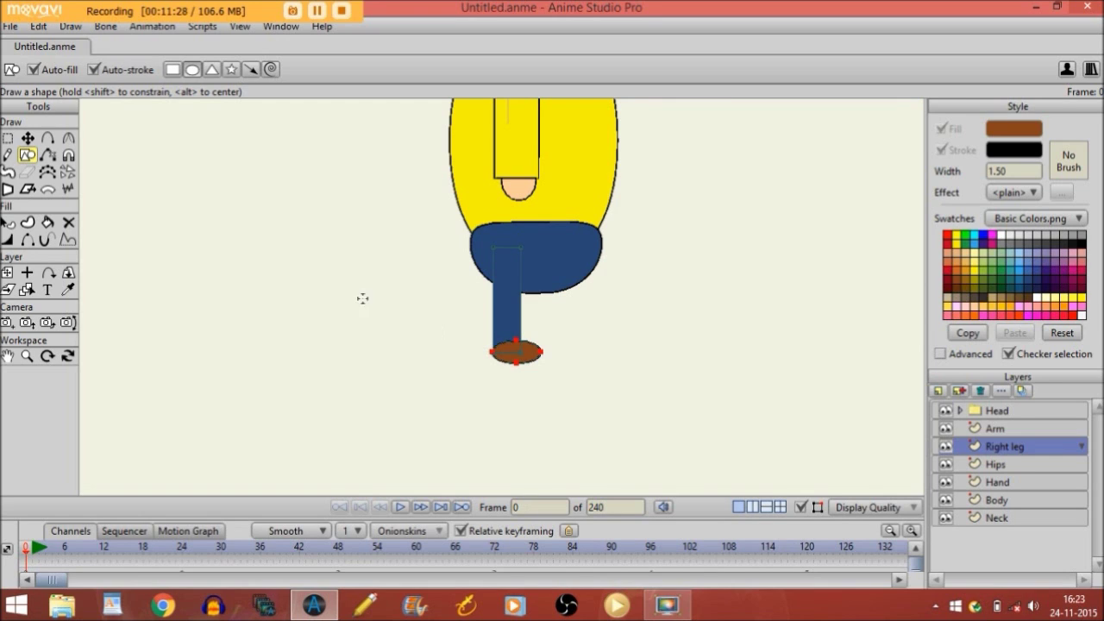
{"action": "left_click", "coordinate": [799, 507]}
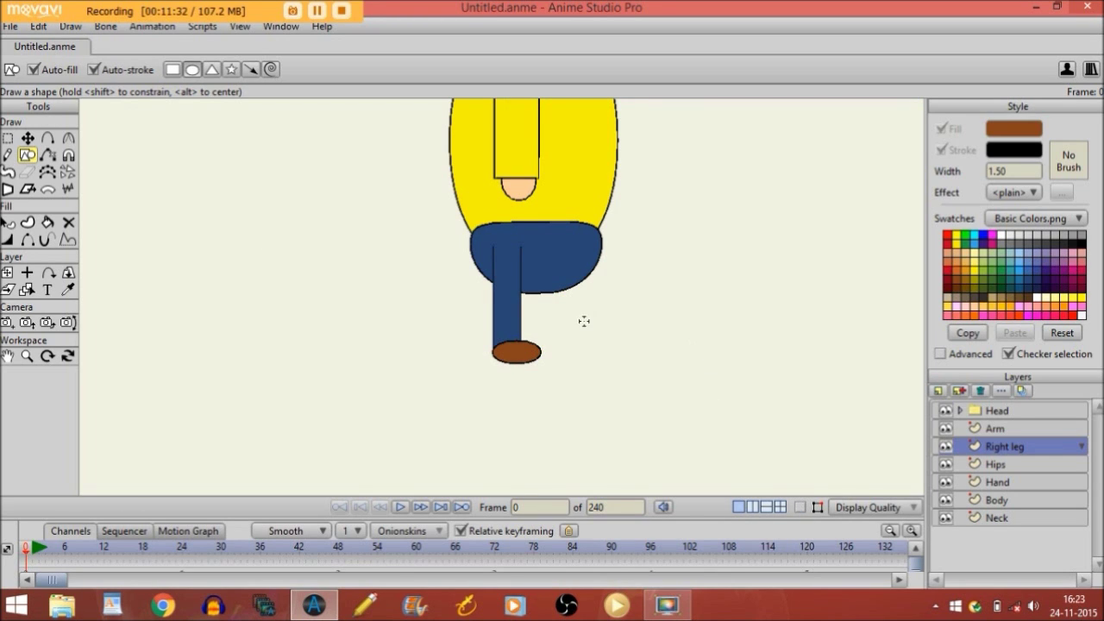
- Duplicate the Right leg layer and name the copy Left leg
{"action": "left_click", "coordinate": [960, 390]}
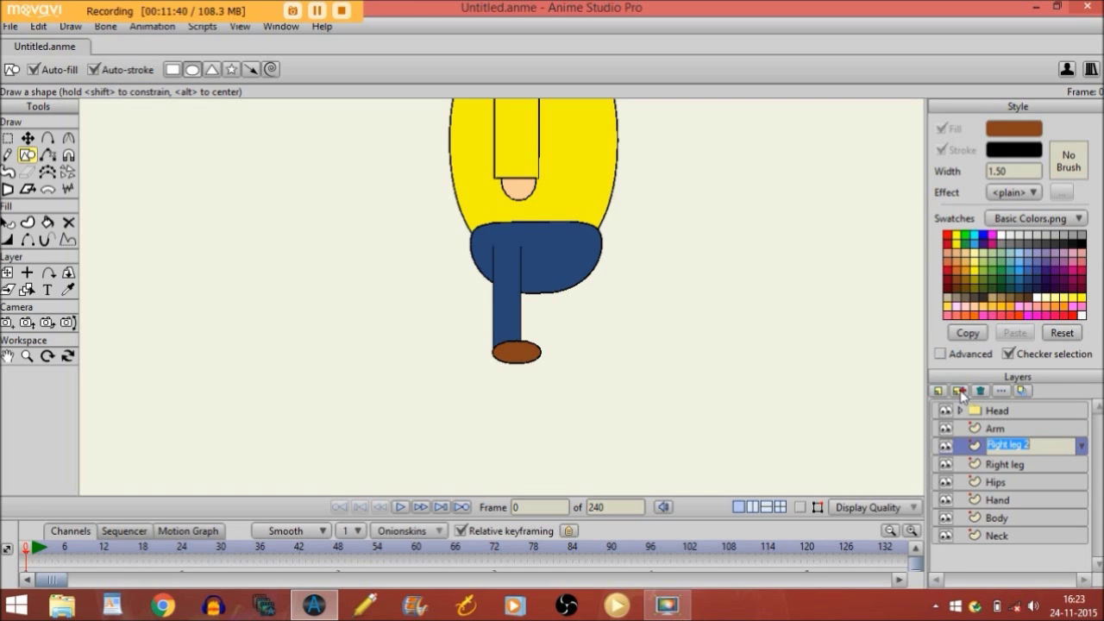
{"action": "key", "text": "CapsLock"}
{"action": "type", "text": "L"}
{"action": "key", "text": "CapsLock"}
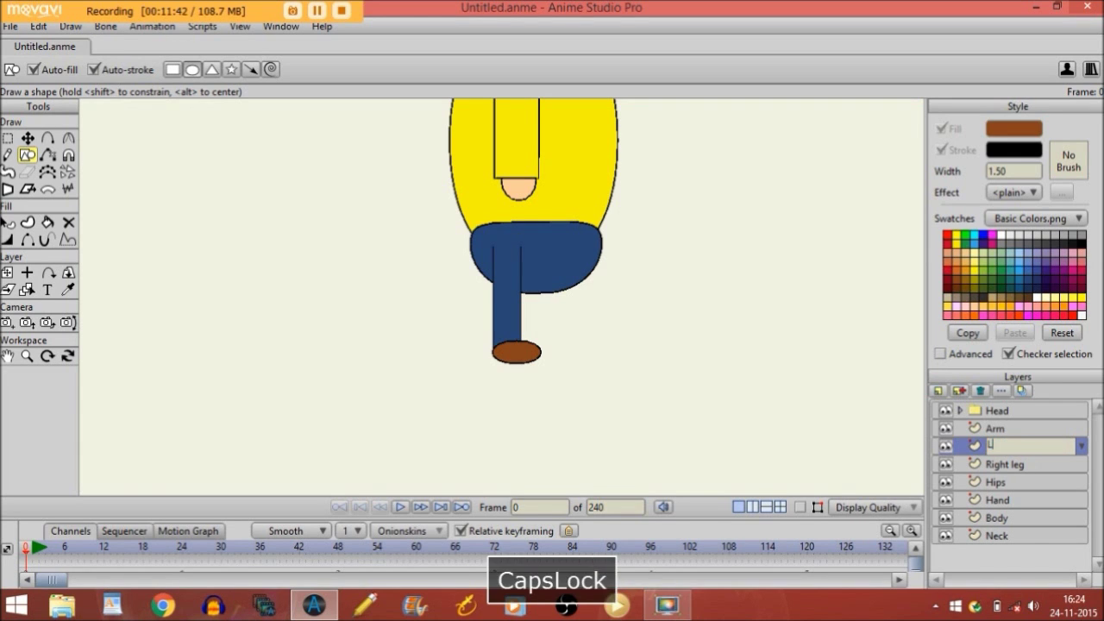
{"action": "type", "text": "eft le"}
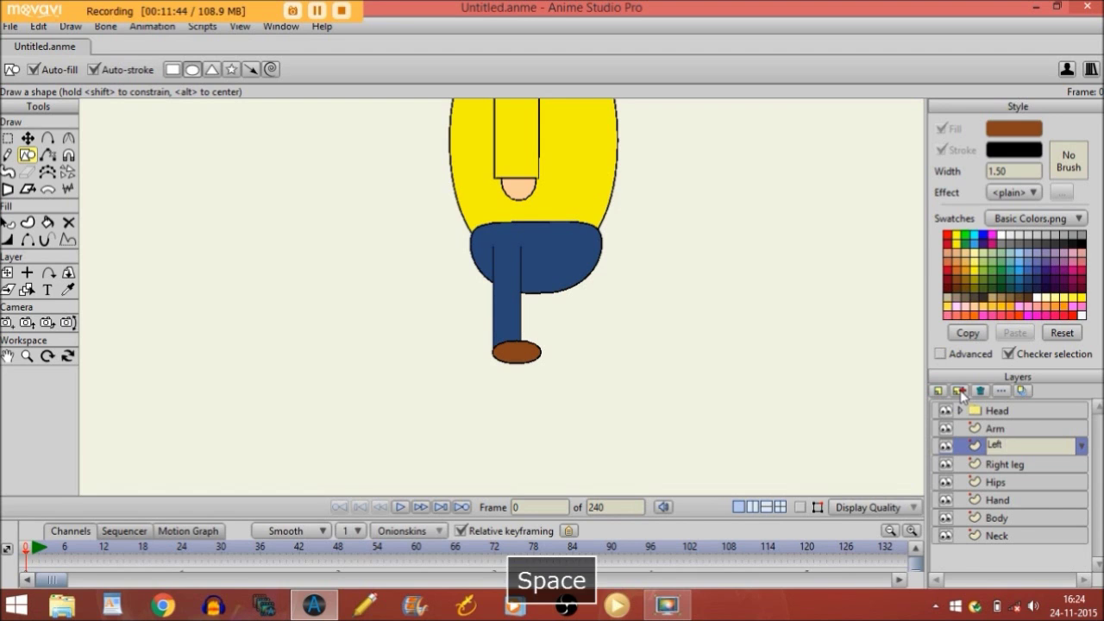
{"action": "type", "text": "g"}
{"action": "key", "text": "Return"}
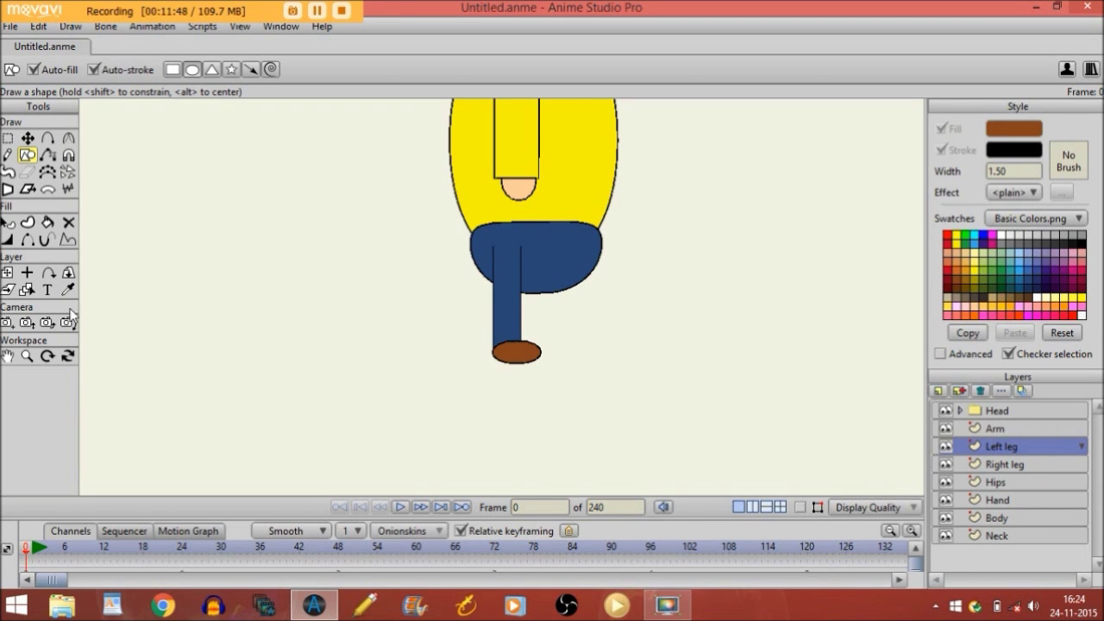
- Shift the Left leg layer sideways to about X 0.1051, Y 0.0222, and place it directly below Hips in the layer order
{"action": "left_click", "coordinate": [8, 271]}
{"action": "left_click_drag", "start_coordinate": [507, 299], "coordinate": [568, 293]}
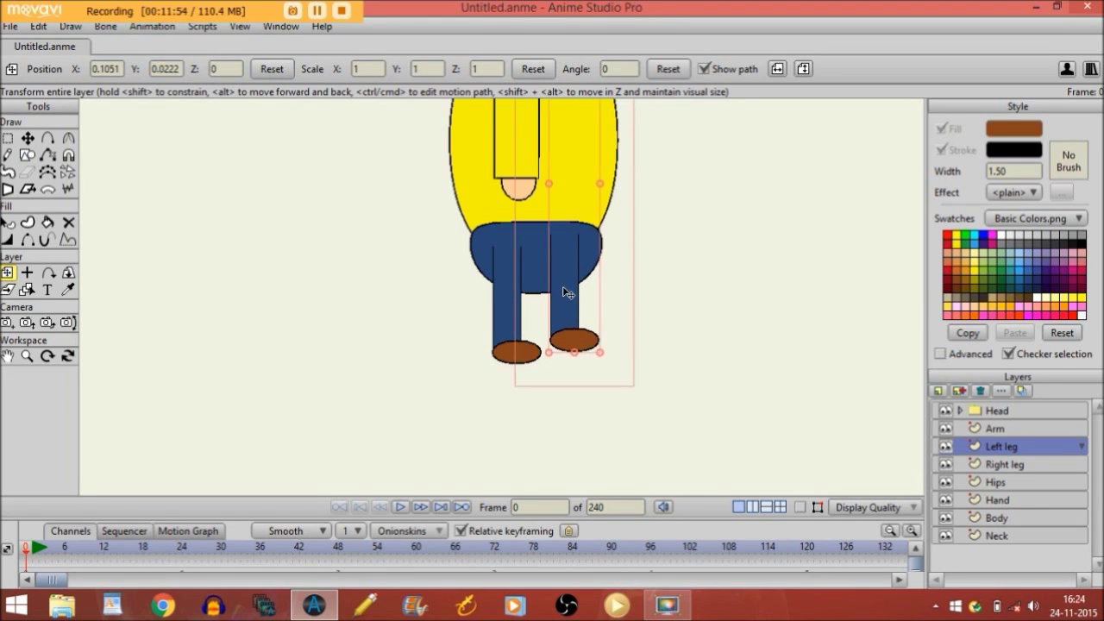
{"action": "left_click_drag", "start_coordinate": [1005, 449], "coordinate": [1003, 493]}
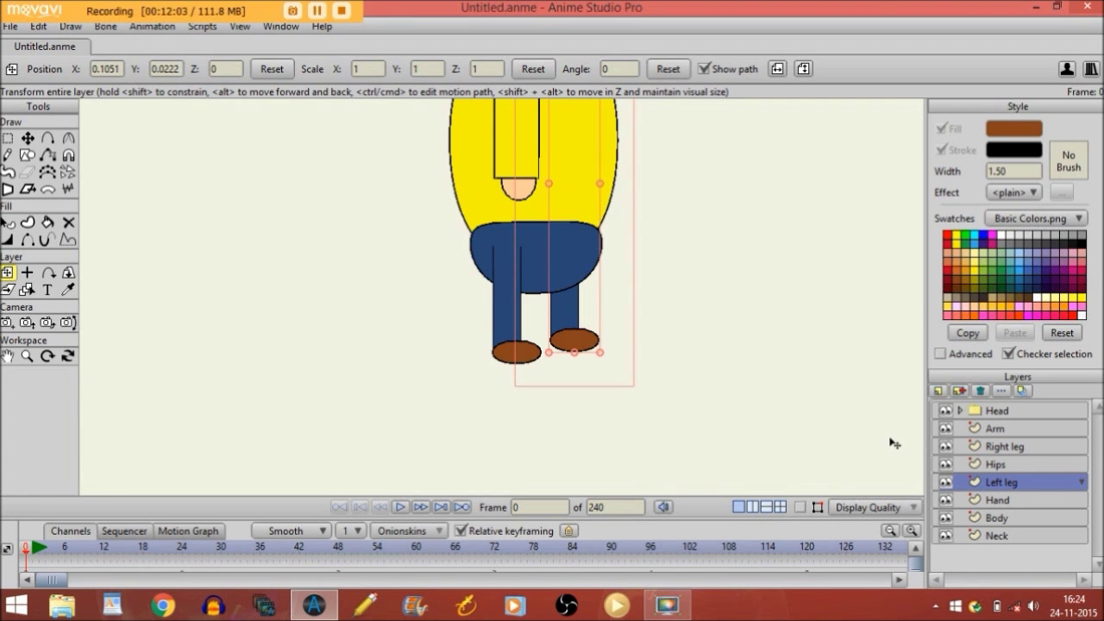
{"action": "key", "text": "Return"}
- Add a bone layer named Character above the Head group, with the whole figure in view
{"action": "left_click", "coordinate": [27, 356]}
{"action": "left_click_drag", "start_coordinate": [760, 257], "coordinate": [587, 290]}
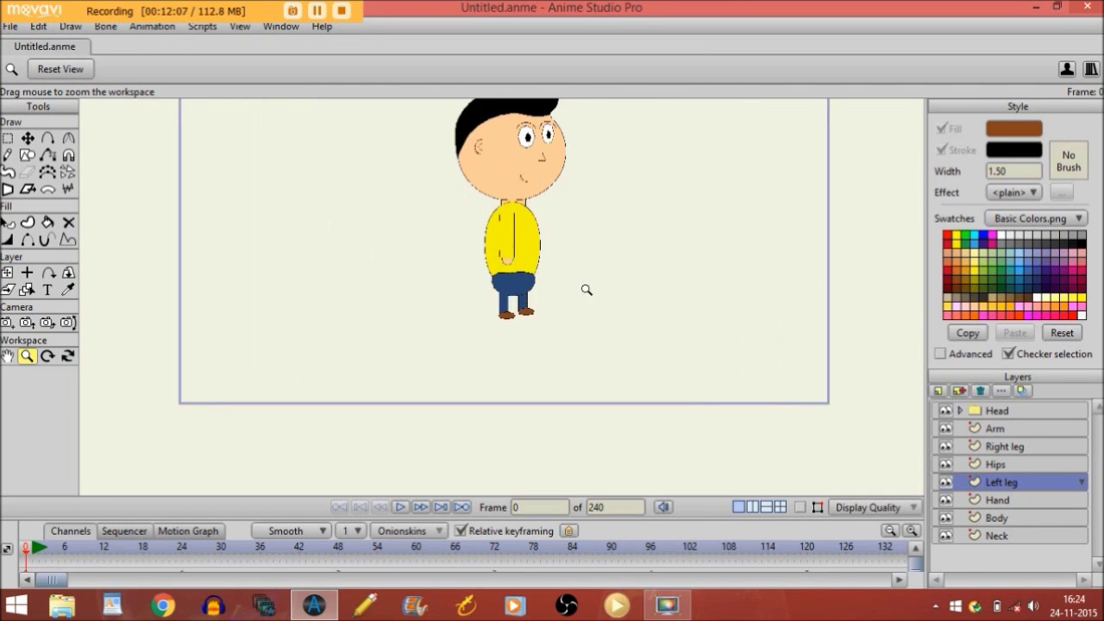
{"action": "left_click", "coordinate": [8, 357]}
{"action": "left_click_drag", "start_coordinate": [399, 332], "coordinate": [398, 344]}
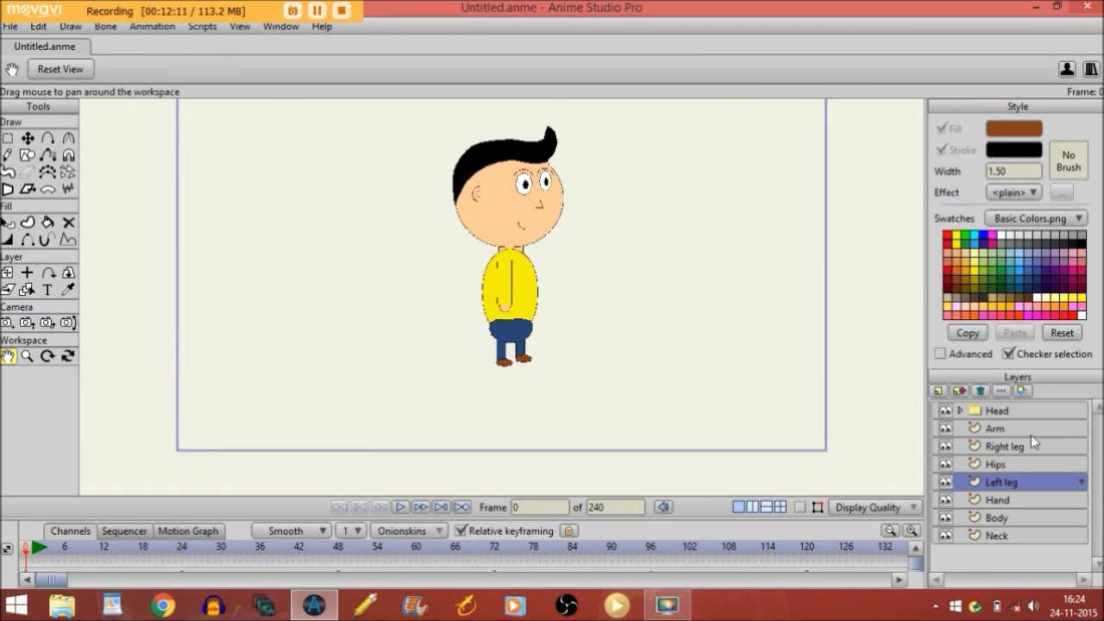
{"action": "left_click", "coordinate": [1029, 413]}
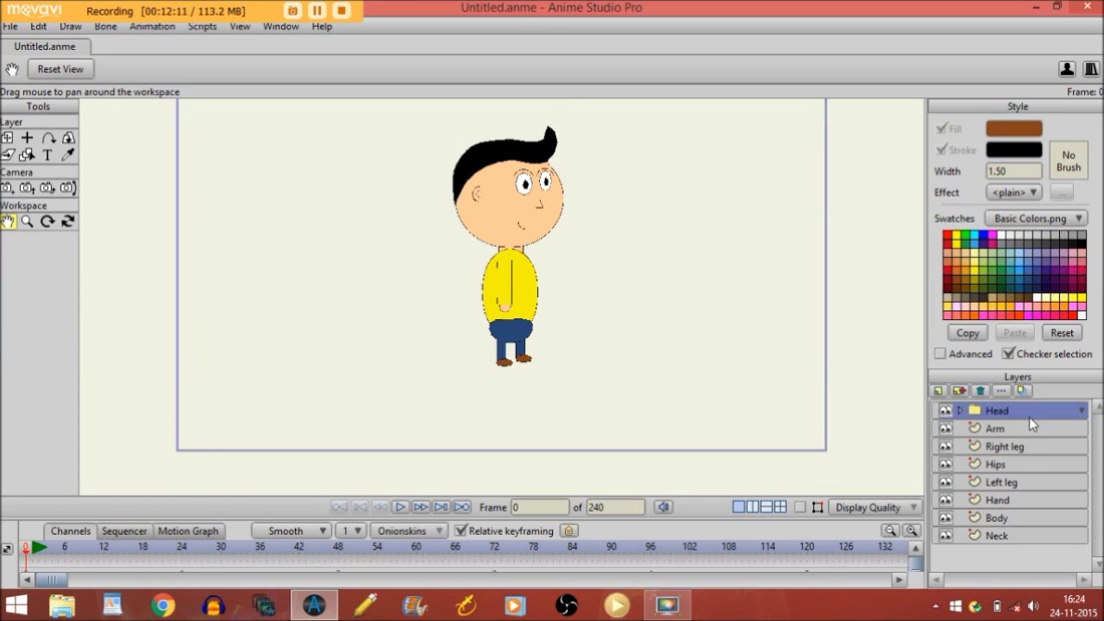
{"action": "left_click", "coordinate": [940, 392]}
{"action": "left_click", "coordinate": [947, 449]}
{"action": "key", "text": "Caps_Lock"}
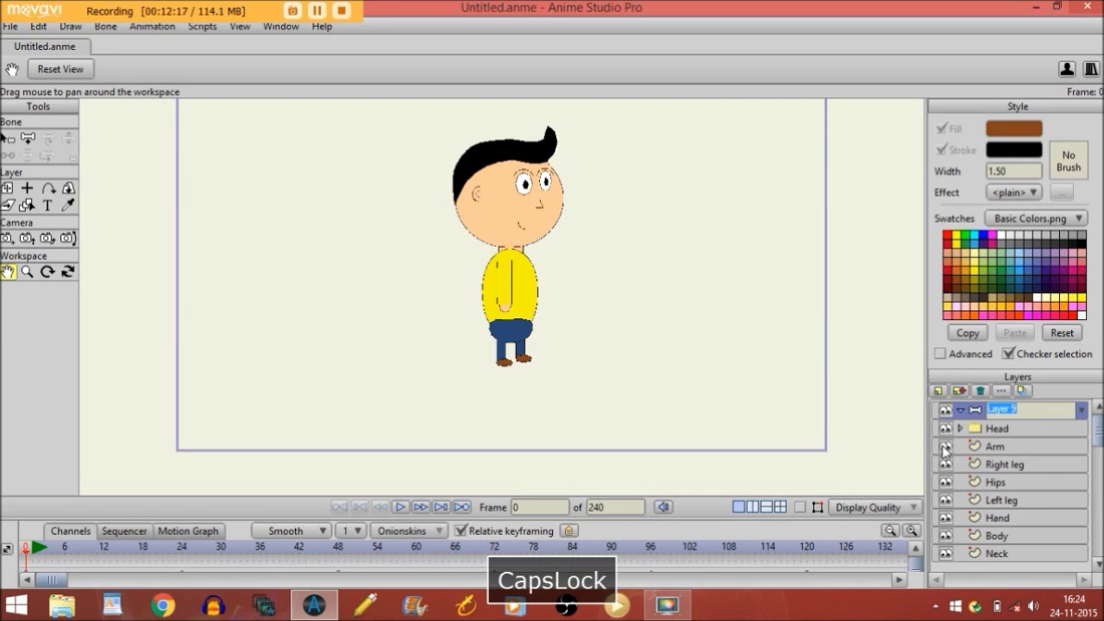
{"action": "type", "text": "Character"}
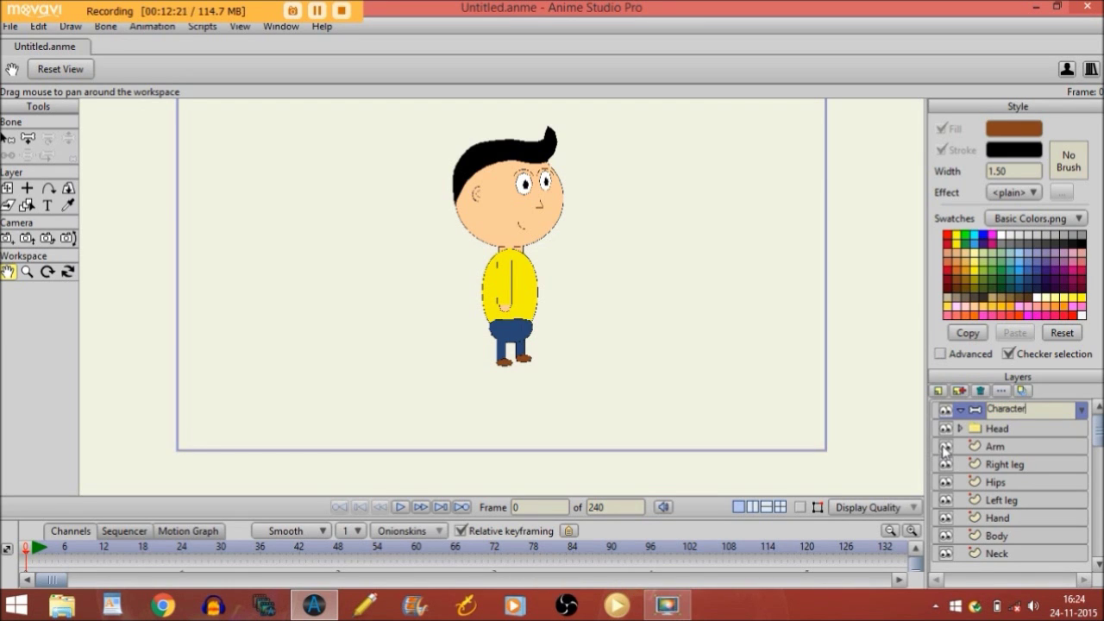
{"action": "key", "text": "Return"}
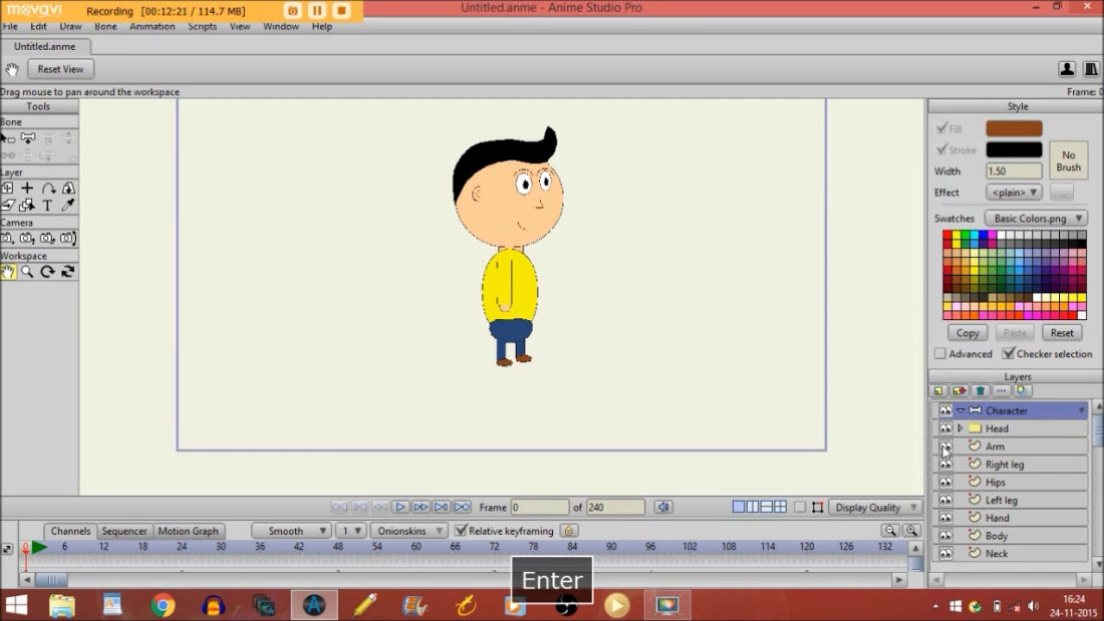
- Select all layers from Head through Neck and place them inside the Character bone layer
{"action": "left_click", "coordinate": [995, 431]}
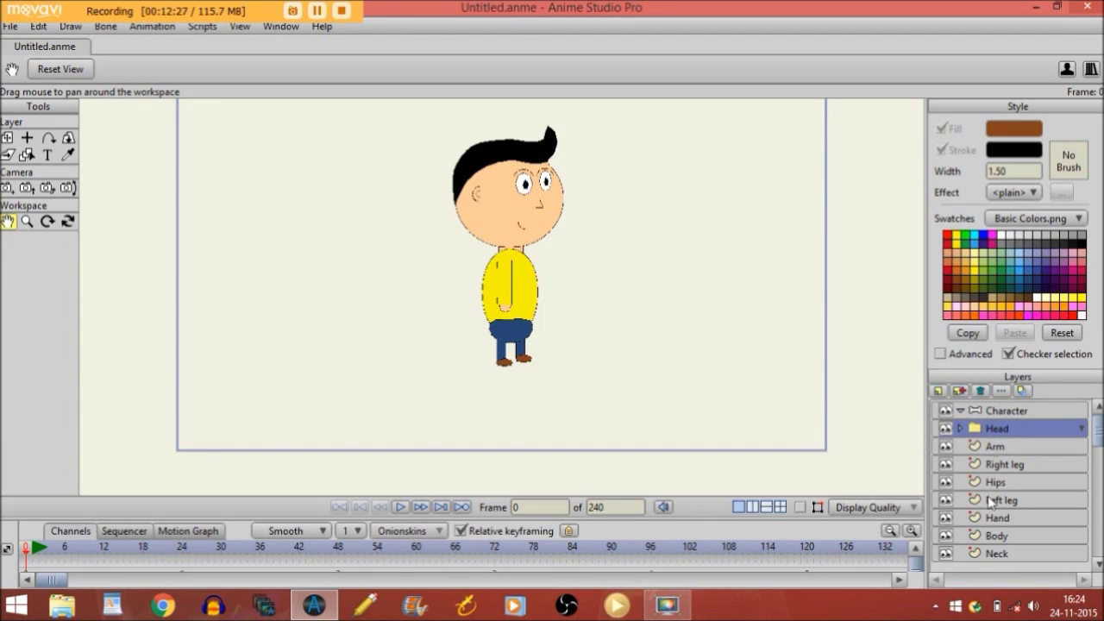
{"action": "scroll", "coordinate": [1031, 511], "scroll_direction": "down", "scroll_amount": 1}
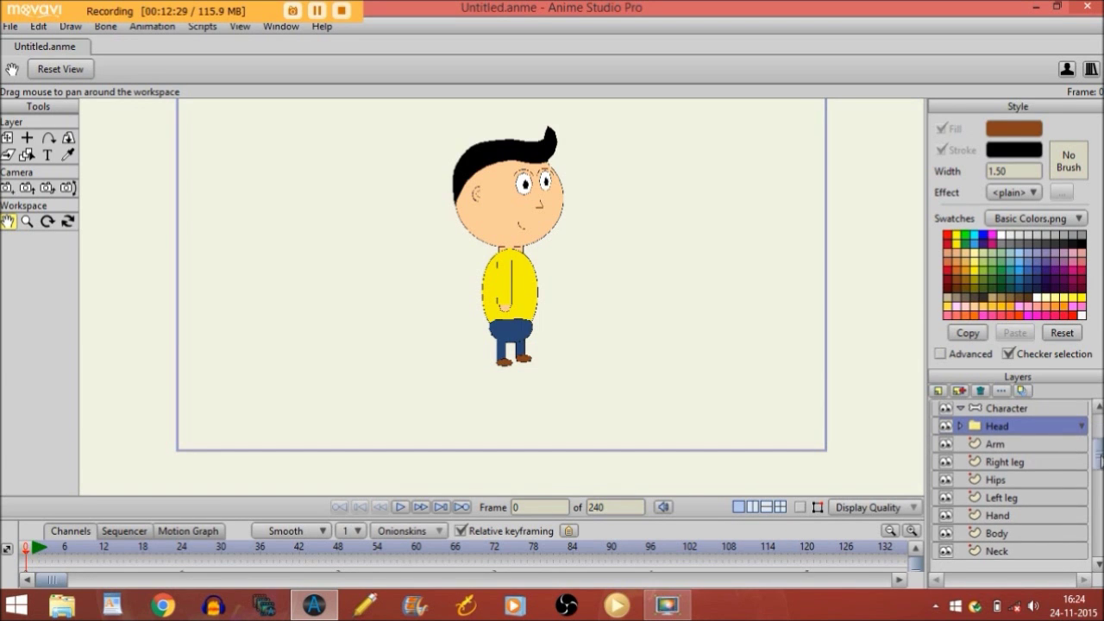
{"action": "left_click", "coordinate": [987, 552]}
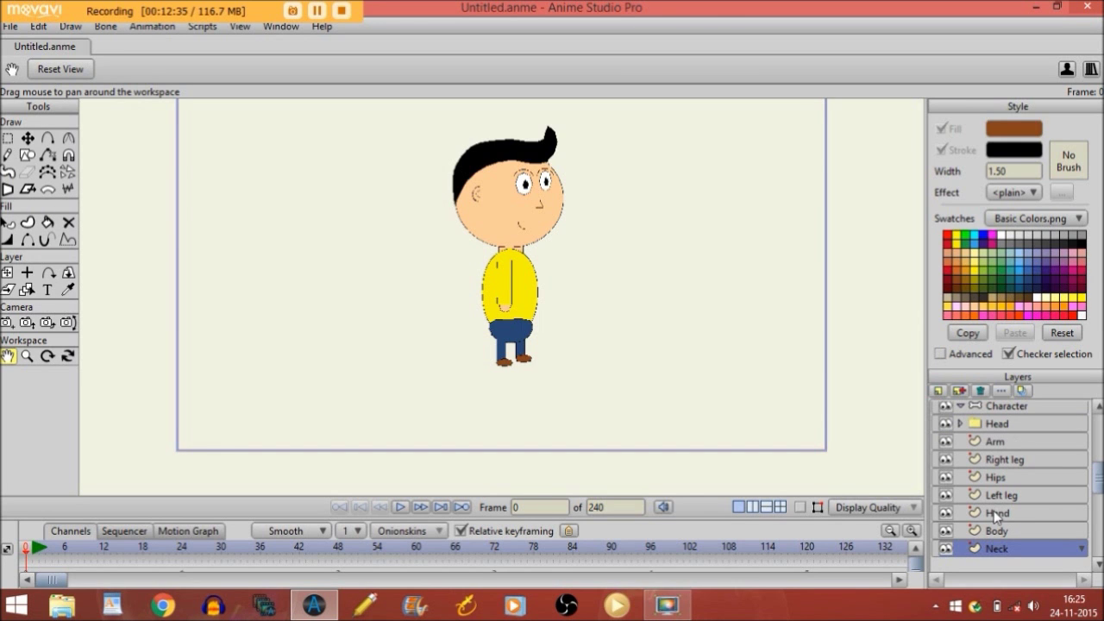
{"action": "left_click", "coordinate": [996, 423]}
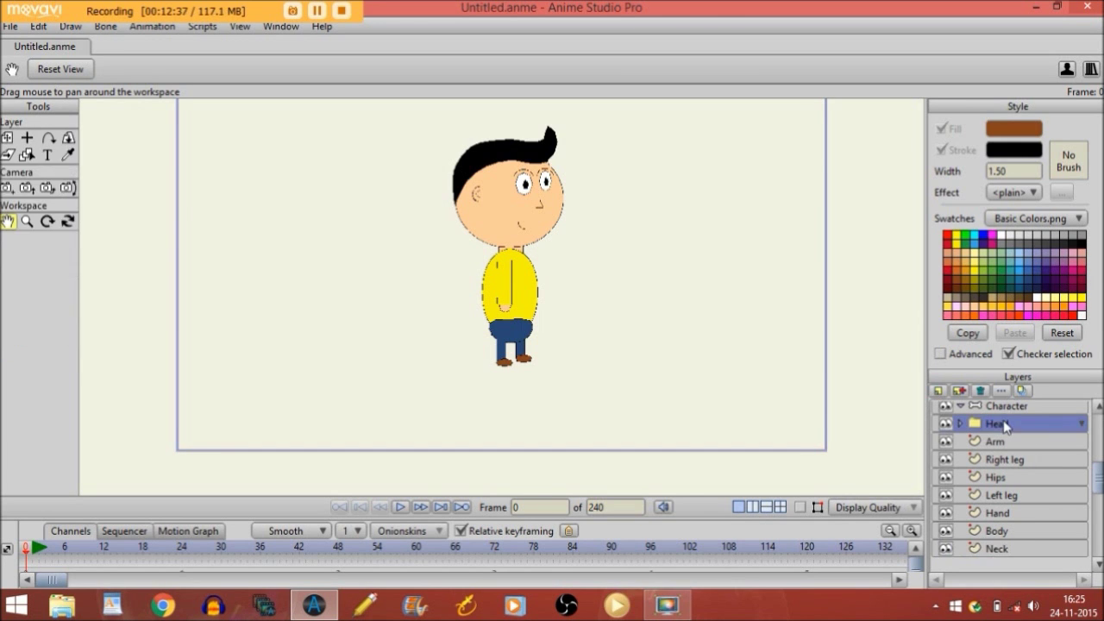
{"action": "left_click", "coordinate": [982, 550], "text": "shift"}
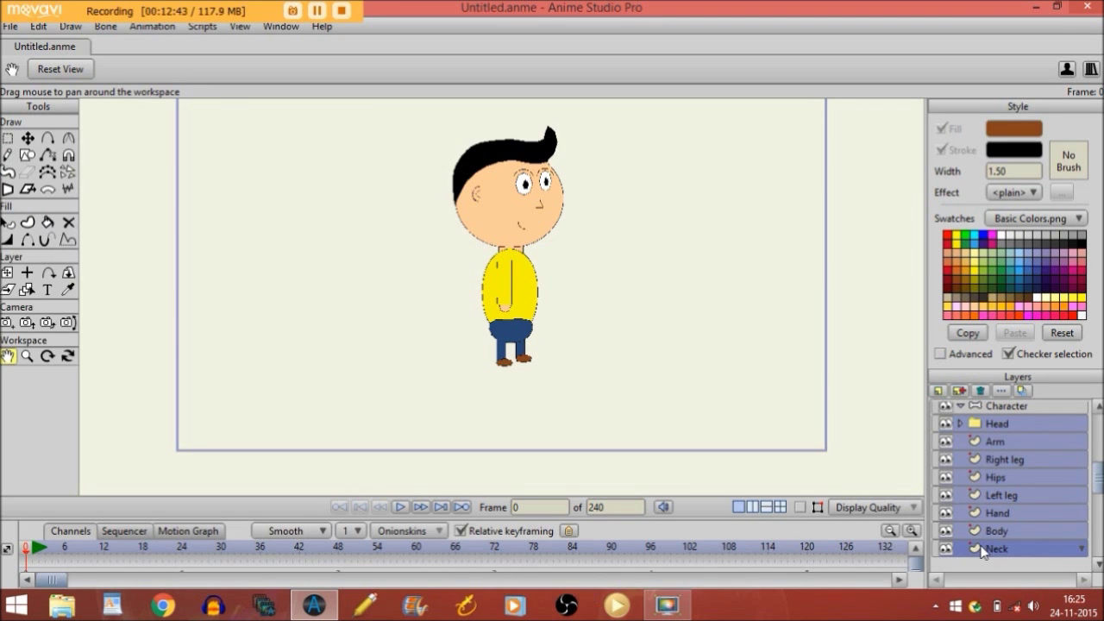
{"action": "left_click_drag", "start_coordinate": [1010, 424], "coordinate": [1016, 409]}
- Move the whole Character layer up and to the left, to about X -0.0892, Y 0.0892
{"action": "left_click", "coordinate": [973, 406]}
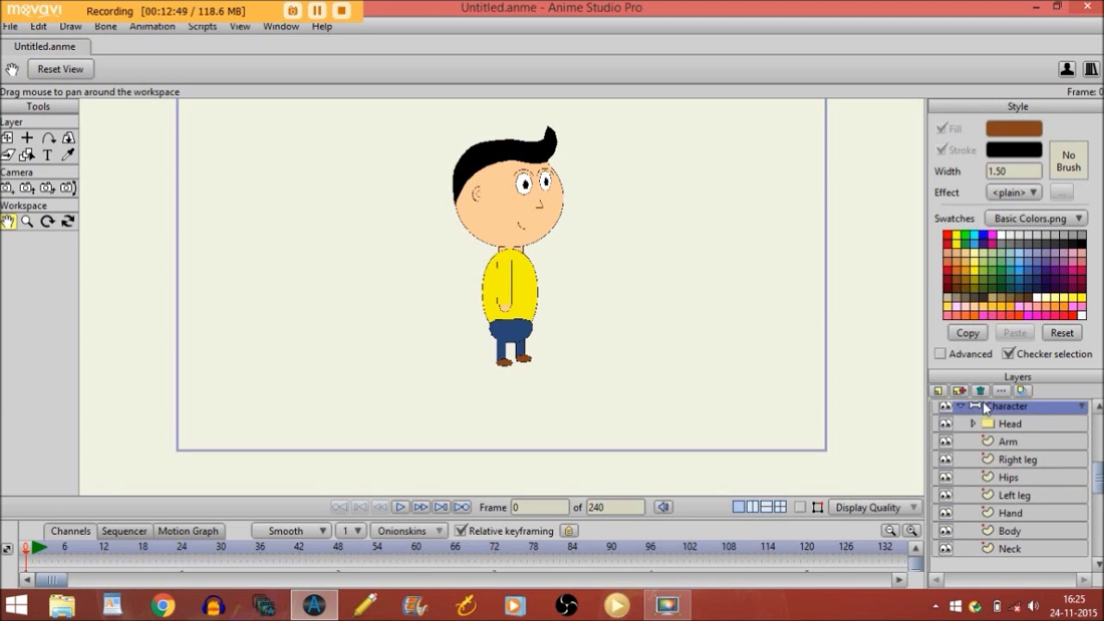
{"action": "left_click", "coordinate": [6, 192]}
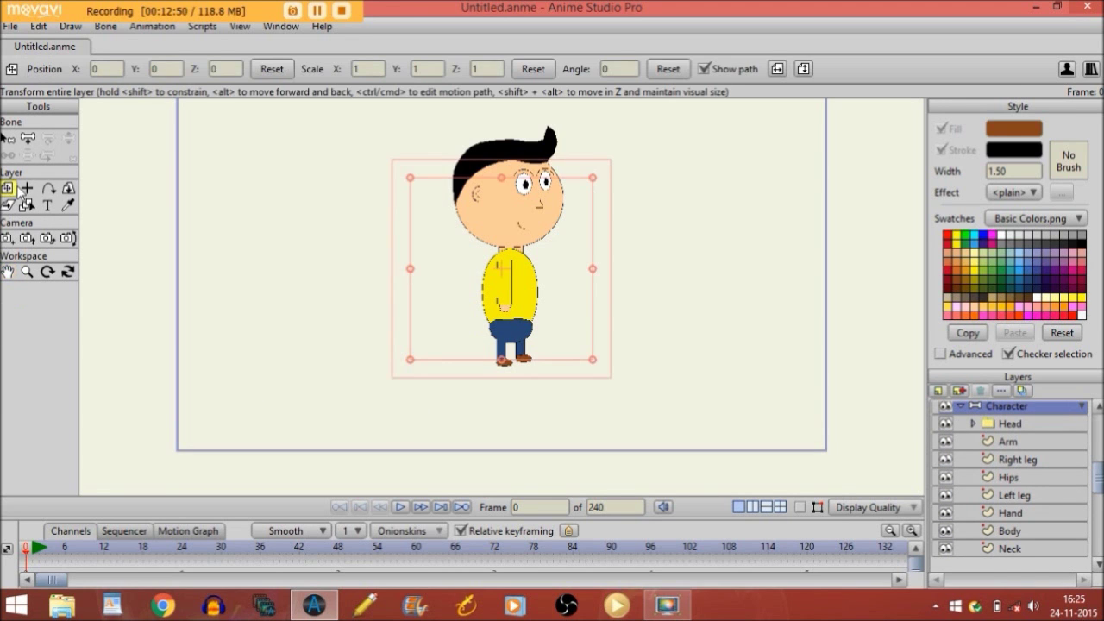
{"action": "mouse_move", "coordinate": [494, 294]}
{"action": "left_mouse_down"}
{"action": "mouse_move", "coordinate": [522, 326]}
{"action": "mouse_move", "coordinate": [483, 276]}
{"action": "left_mouse_up"}
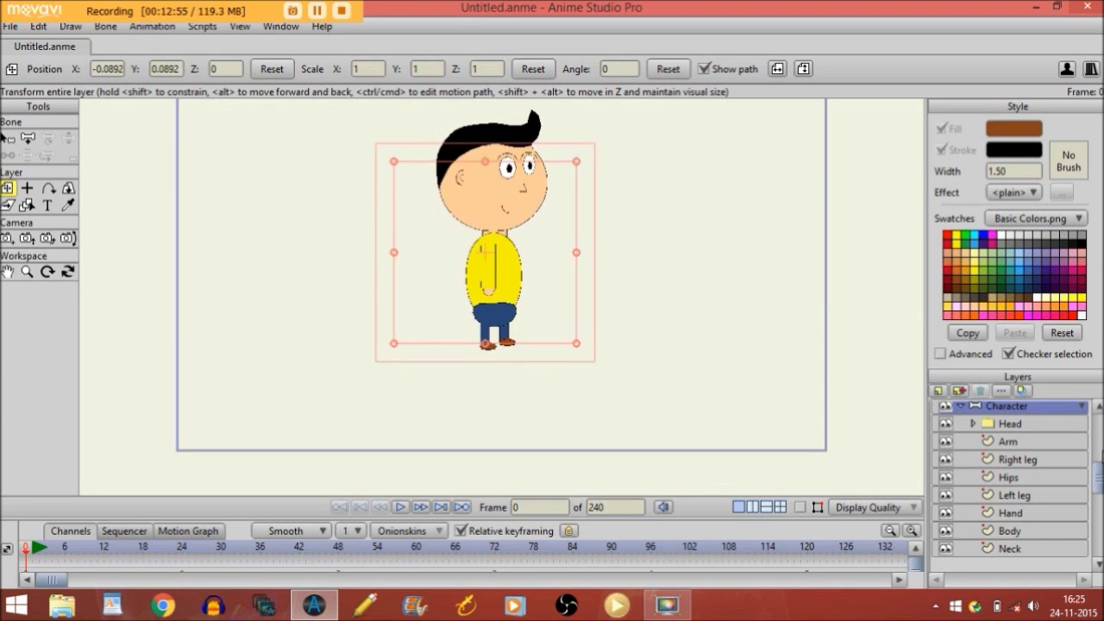
- Review the layer hierarchy inside Character, including the contents of the Head group, and select the Arm layer
{"action": "left_click_drag", "start_coordinate": [1098, 477], "coordinate": [1098, 429]}
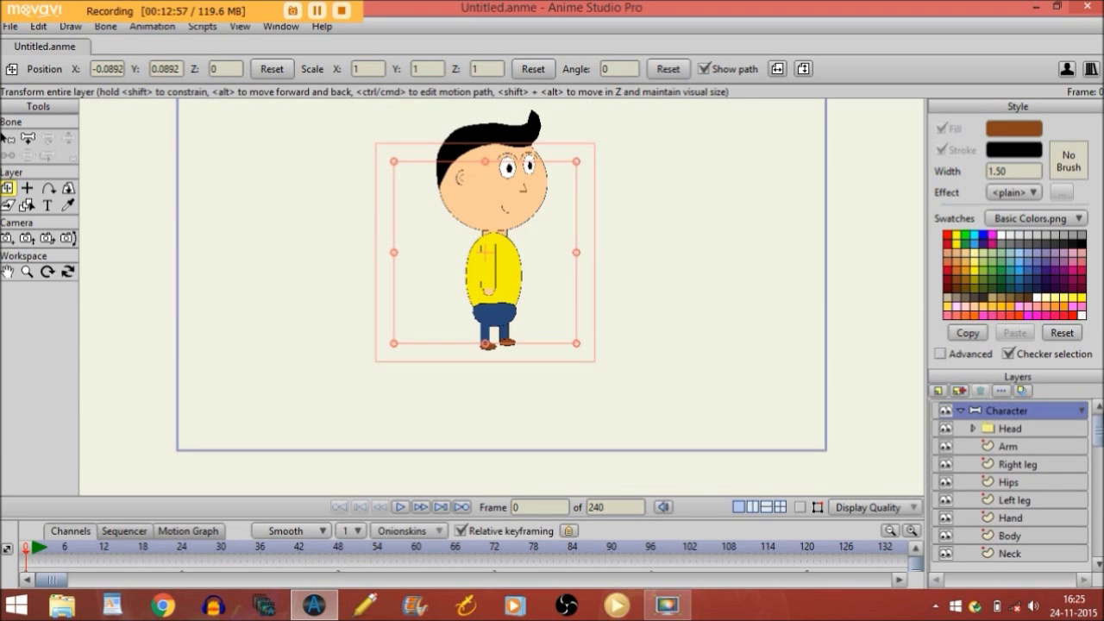
{"action": "left_click", "coordinate": [962, 410]}
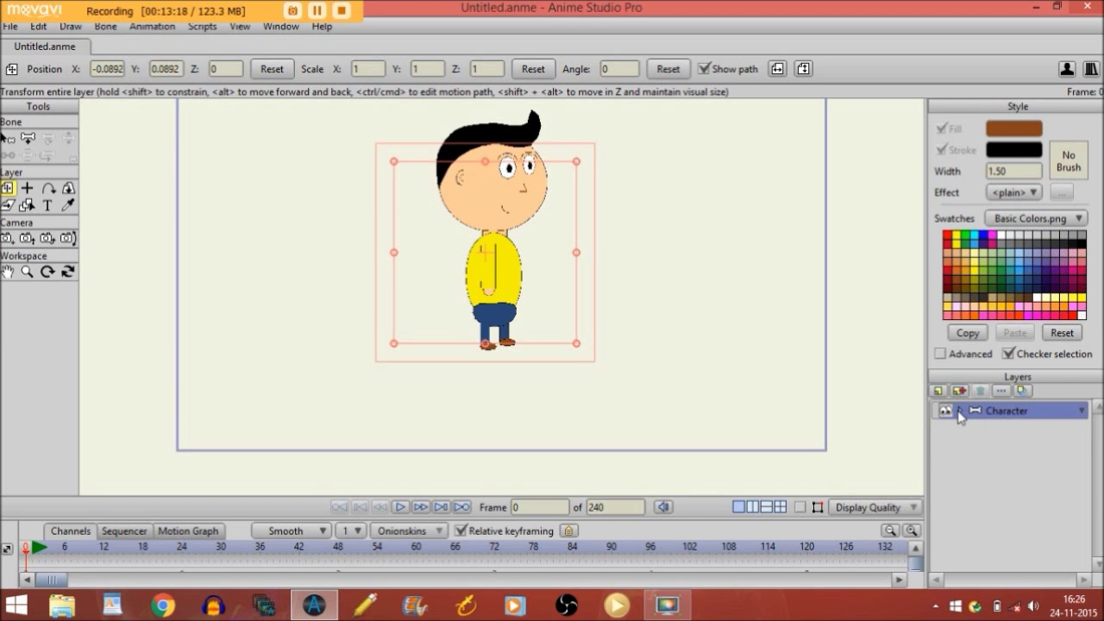
{"action": "left_click", "coordinate": [959, 412]}
{"action": "left_click", "coordinate": [972, 429]}
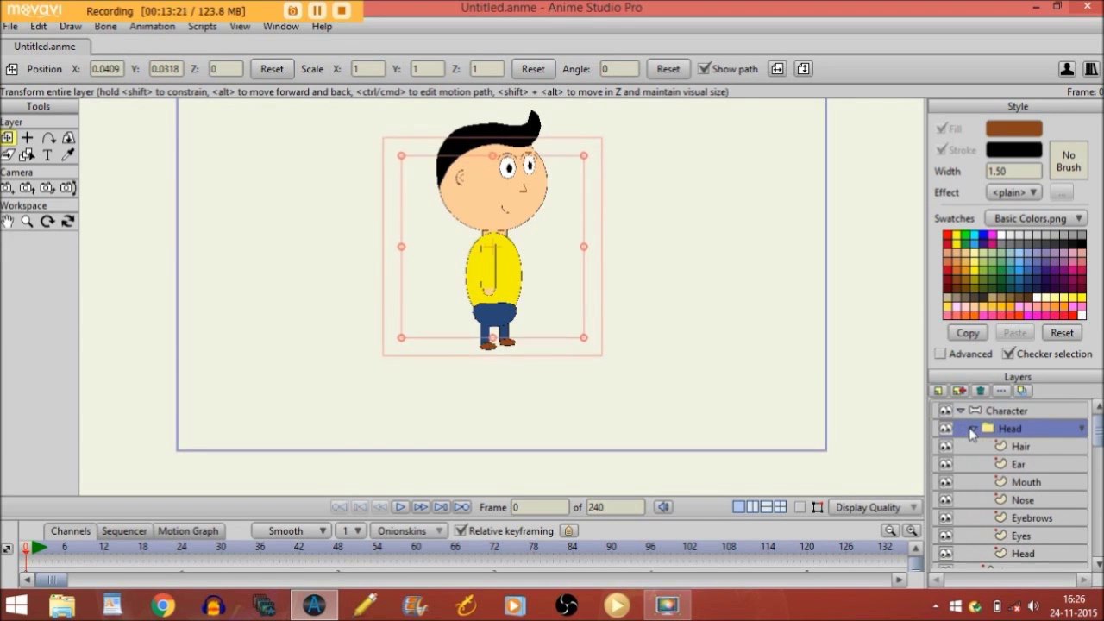
{"action": "left_click_drag", "start_coordinate": [1099, 438], "coordinate": [1100, 467]}
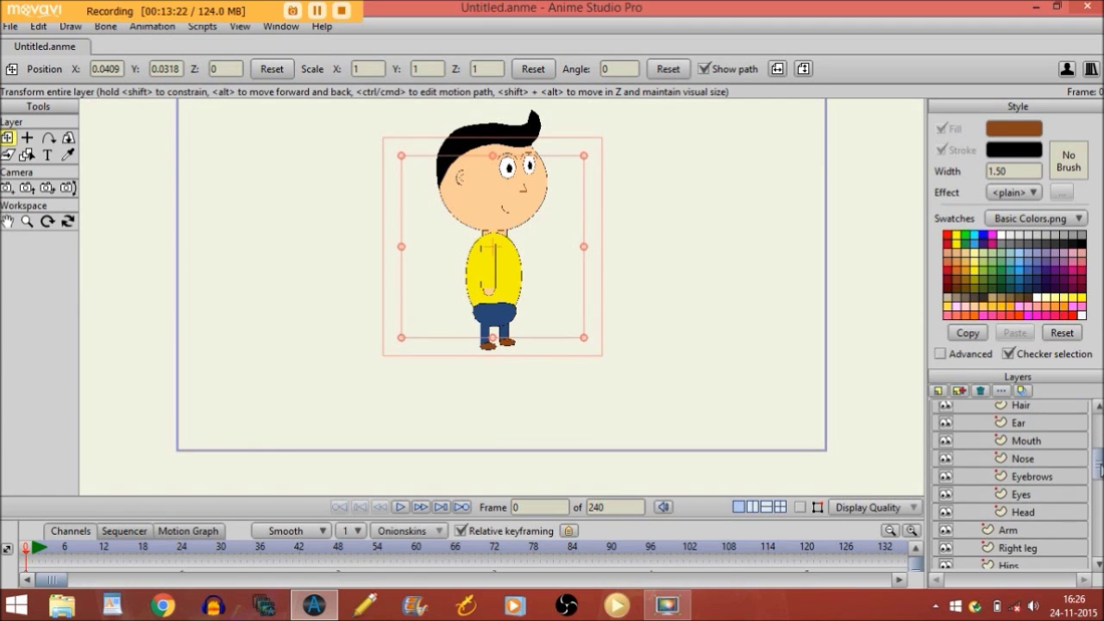
{"action": "left_click_drag", "start_coordinate": [1098, 471], "coordinate": [1098, 452]}
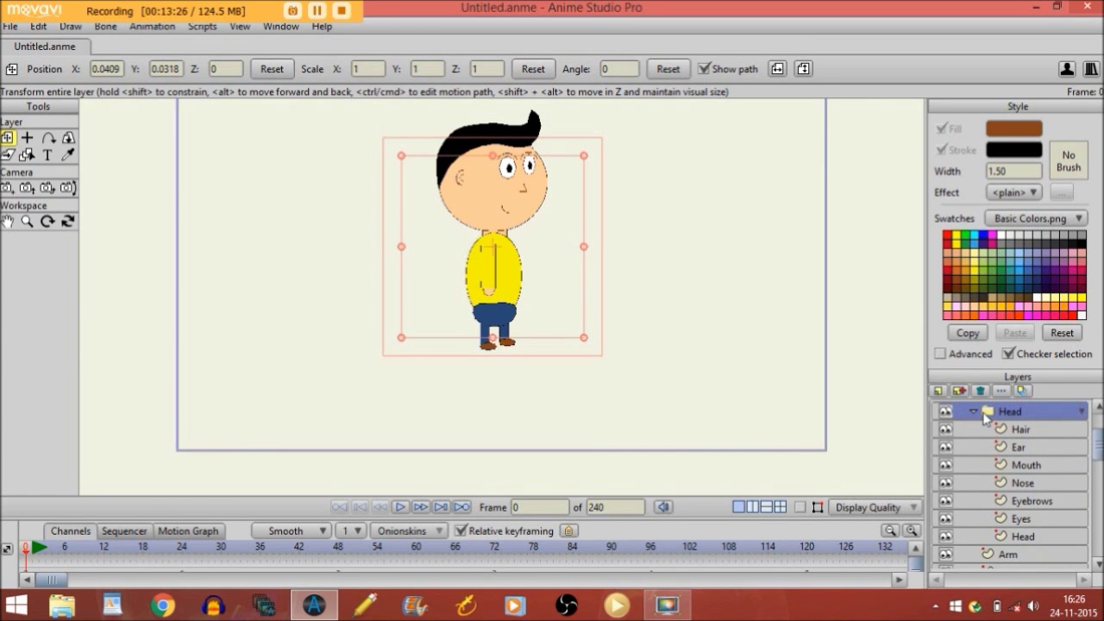
{"action": "left_click", "coordinate": [975, 412]}
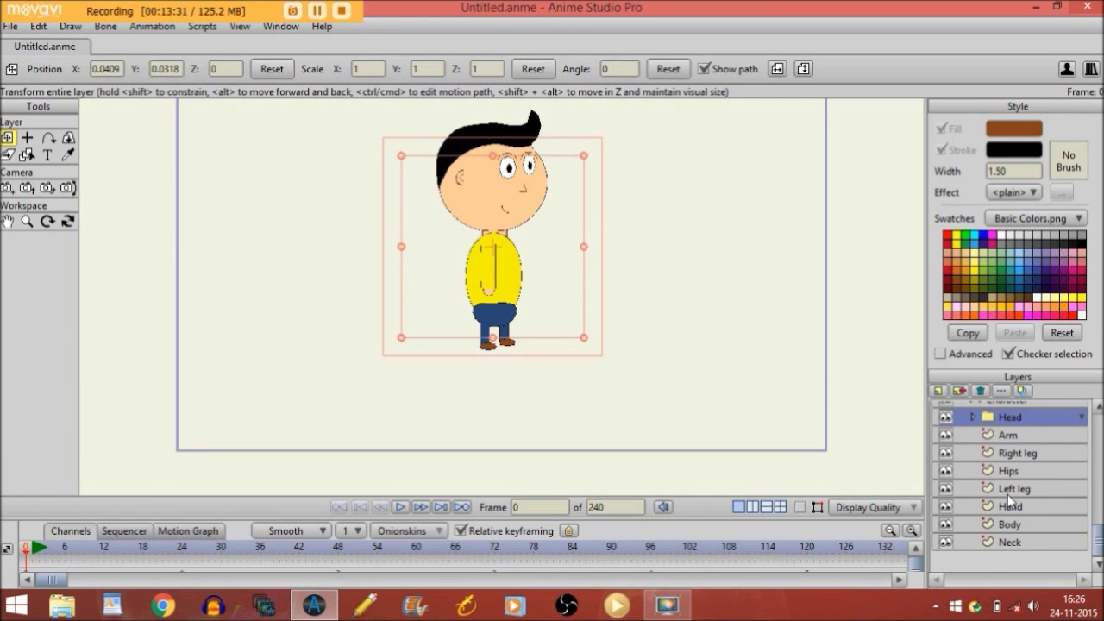
{"action": "left_click_drag", "start_coordinate": [1101, 540], "coordinate": [1101, 463]}
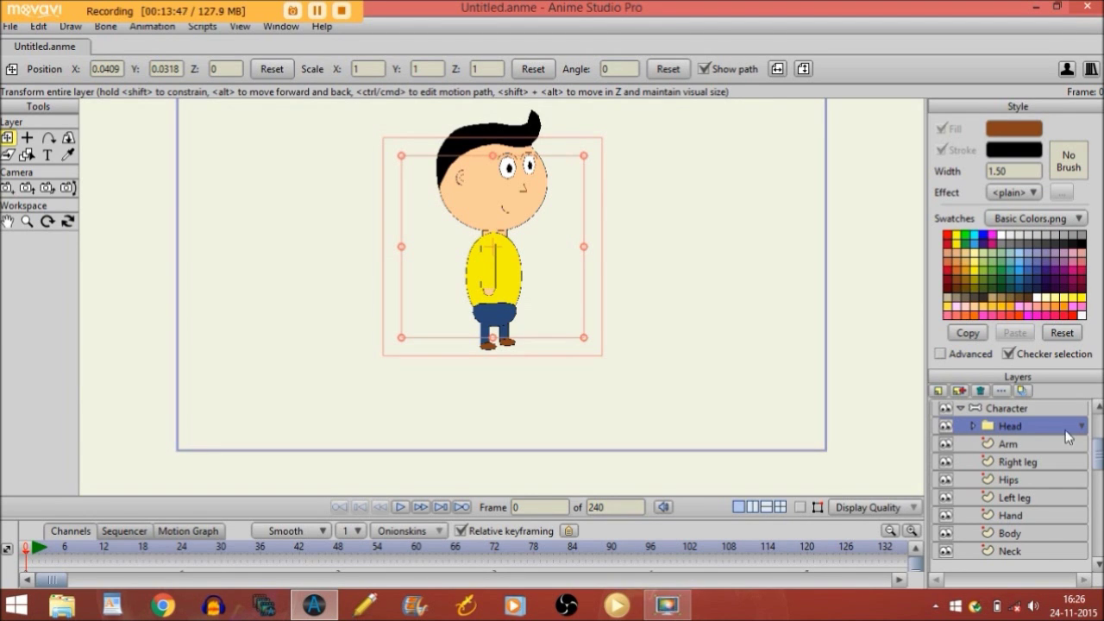
{"action": "left_click_drag", "start_coordinate": [1098, 458], "coordinate": [1101, 434]}
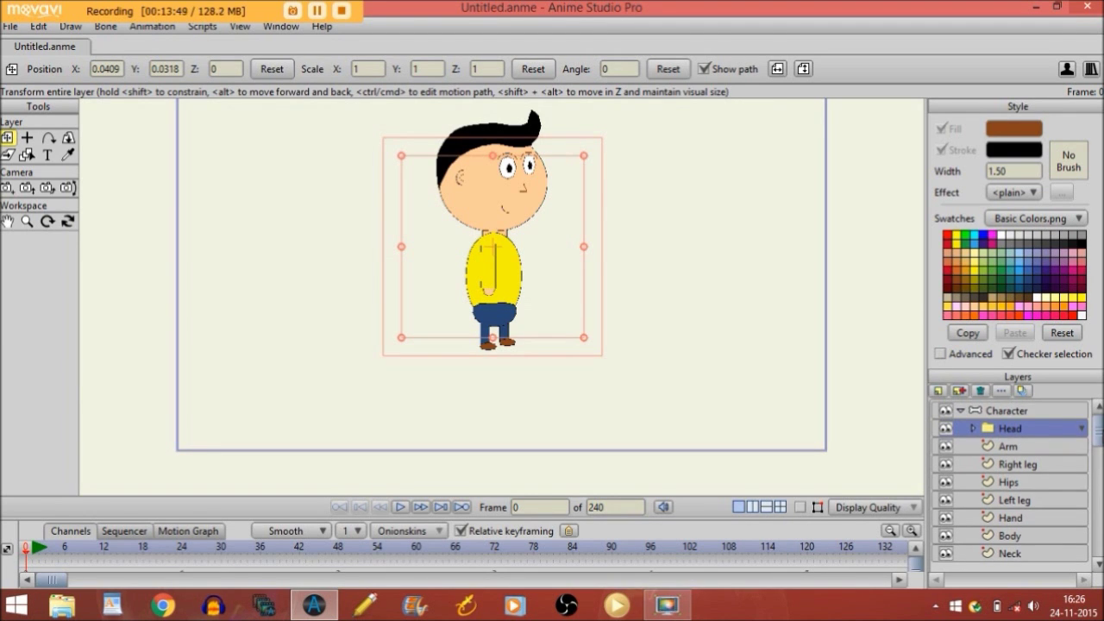
{"action": "left_click_drag", "start_coordinate": [1101, 434], "coordinate": [1102, 445]}
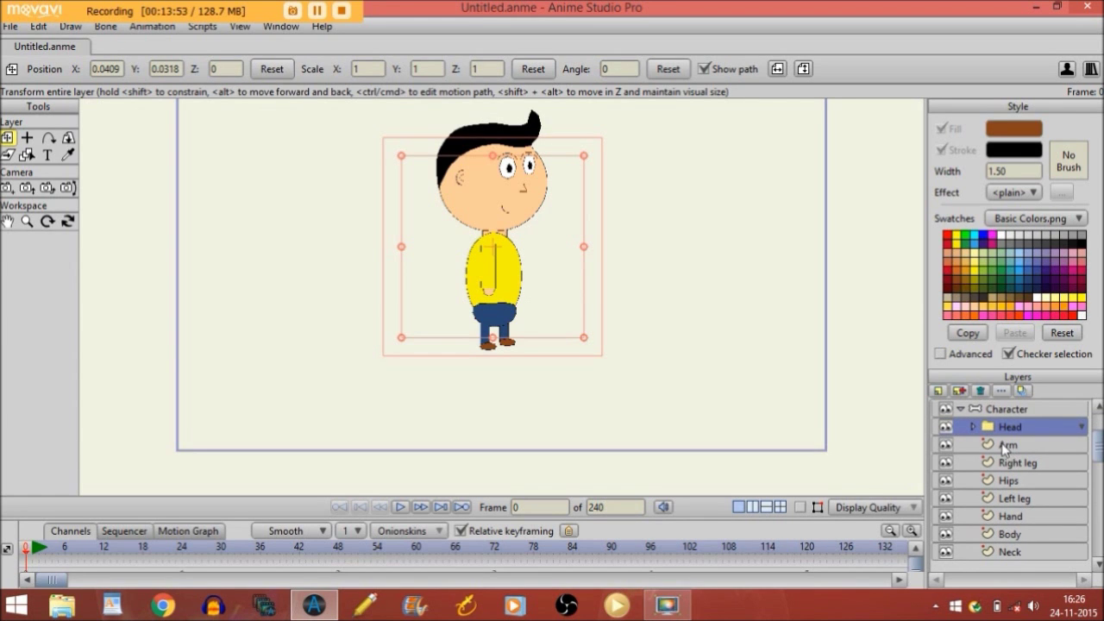
{"action": "left_click", "coordinate": [987, 446]}
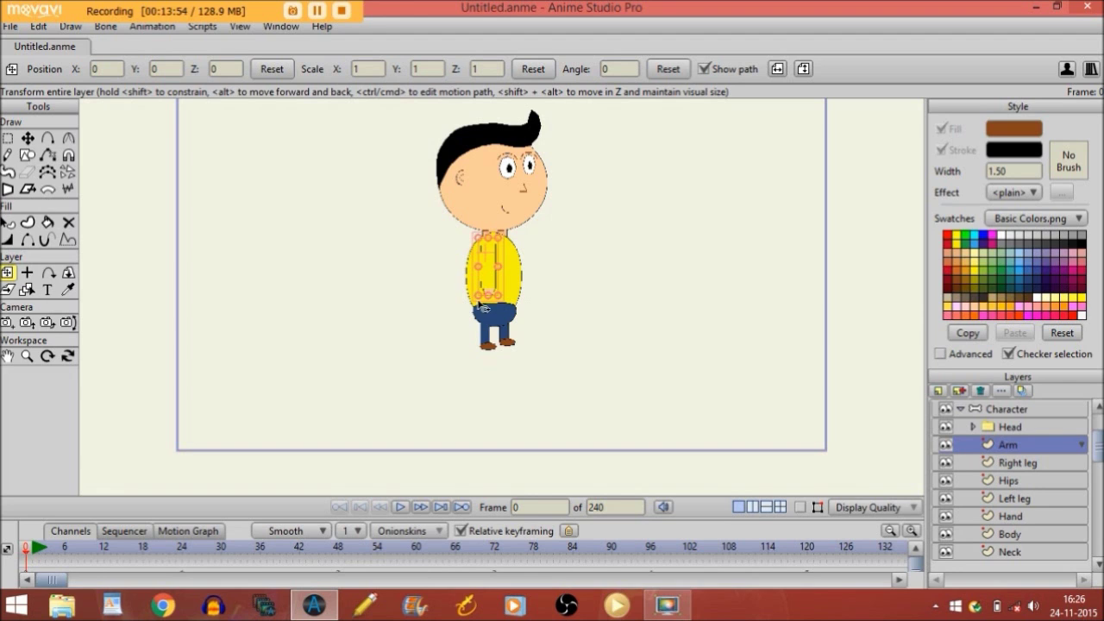